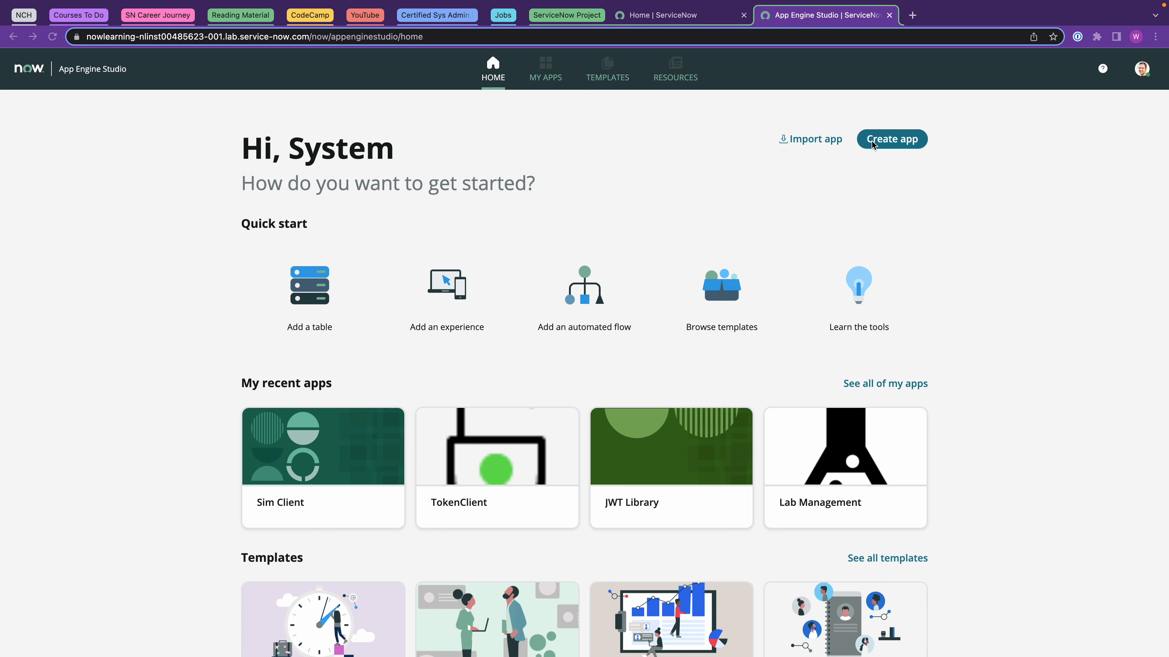
Start a new app named Safety and paste in its description.
{"action": "left_click", "coordinate": [883, 142]}
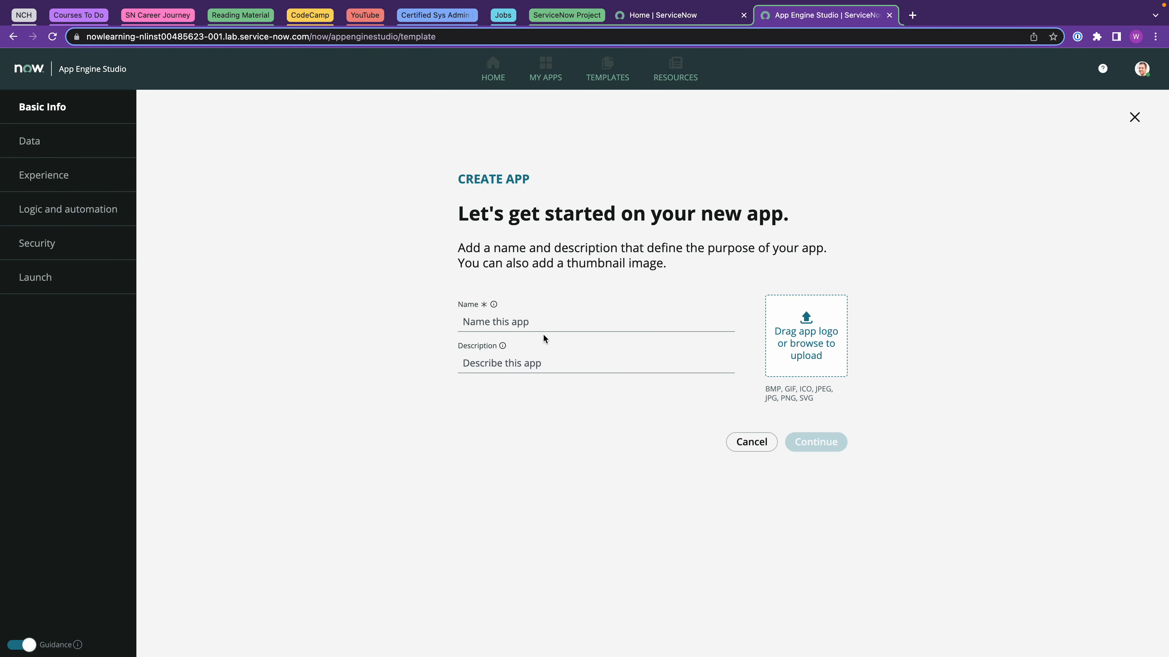
{"action": "left_click", "coordinate": [502, 321]}
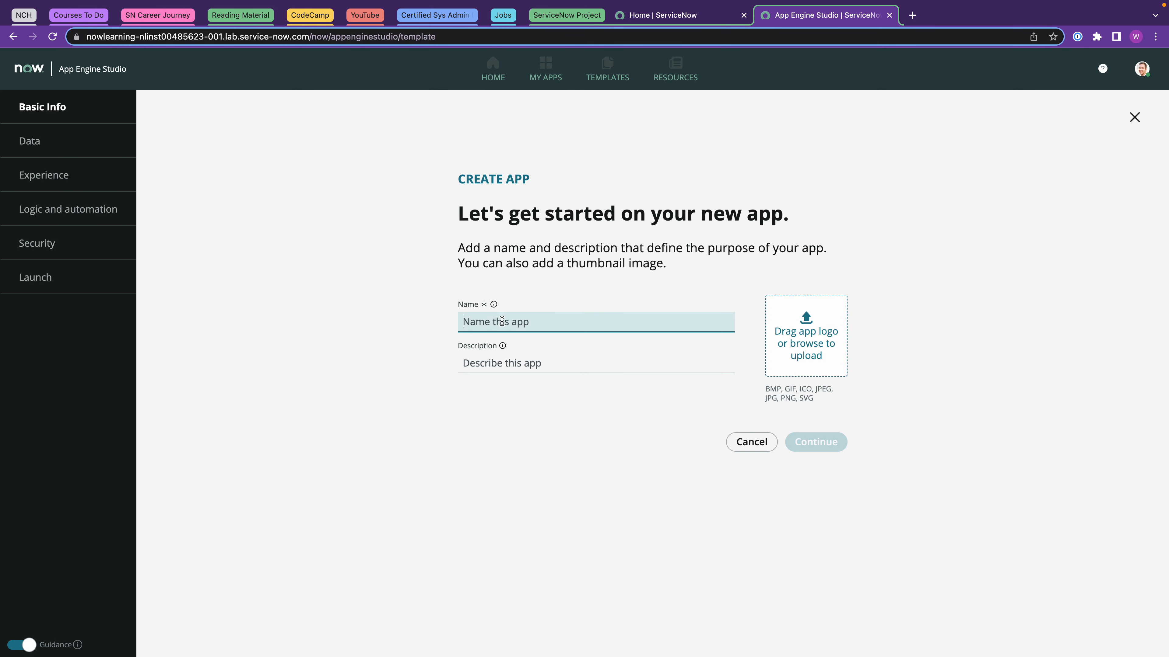
{"action": "type", "text": "Safety"}
{"action": "key", "text": "super+Tab"}
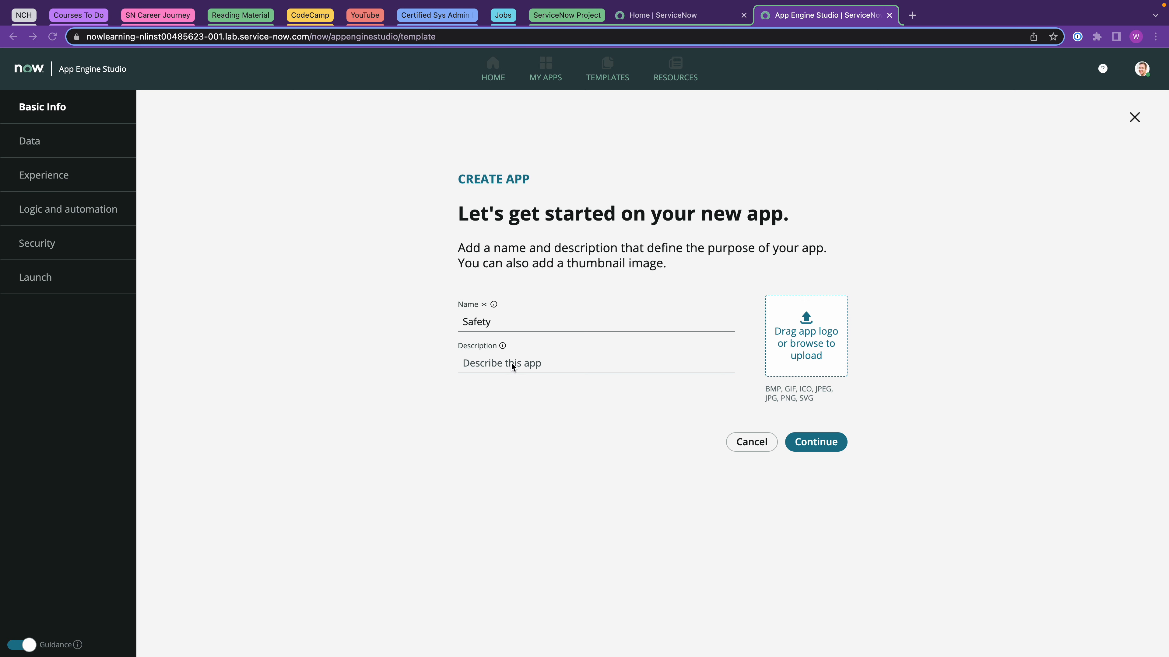
{"action": "left_click", "coordinate": [493, 364]}
{"action": "type", "text": "This application will allow users to log and track Safety Issues."}
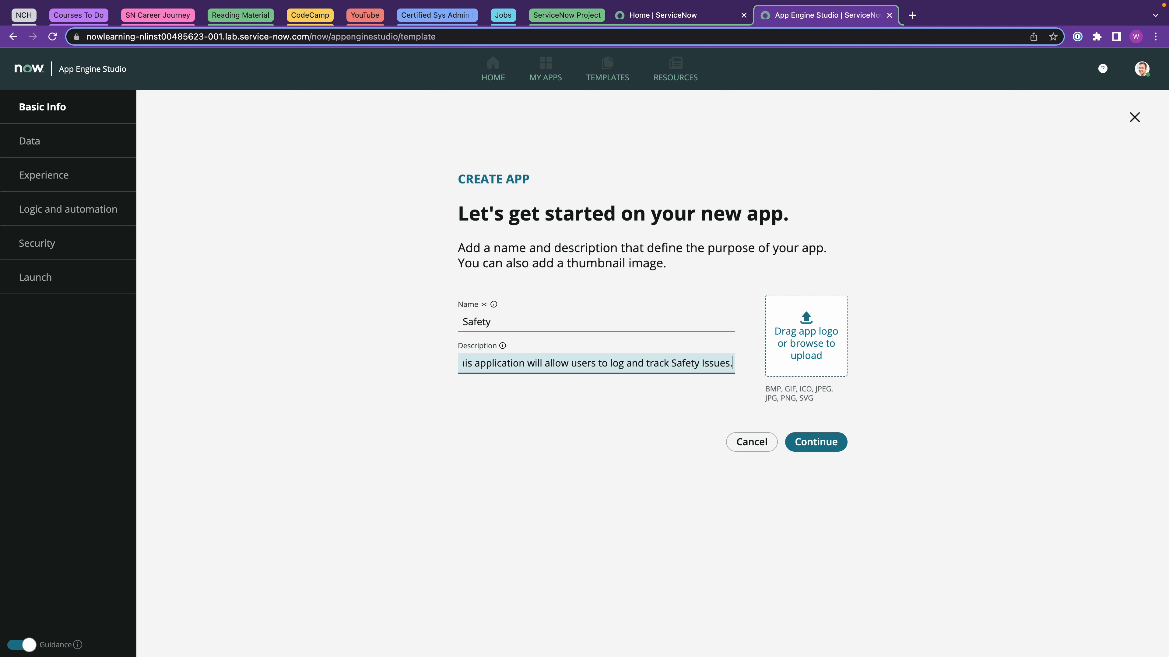
Add the Safety logo as the app image and accept the default admin and user roles.
{"action": "key", "text": "super+Tab"}
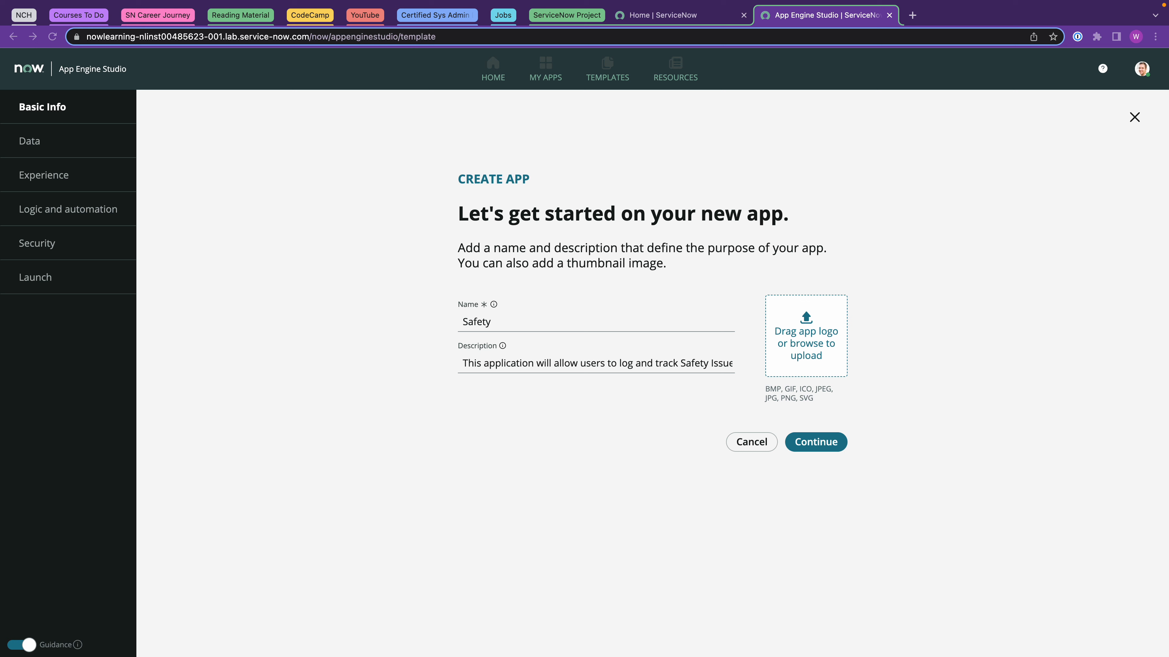
{"action": "left_click_drag", "start_coordinate": [359, 313], "coordinate": [806, 332]}
{"action": "left_click", "coordinate": [815, 442]}
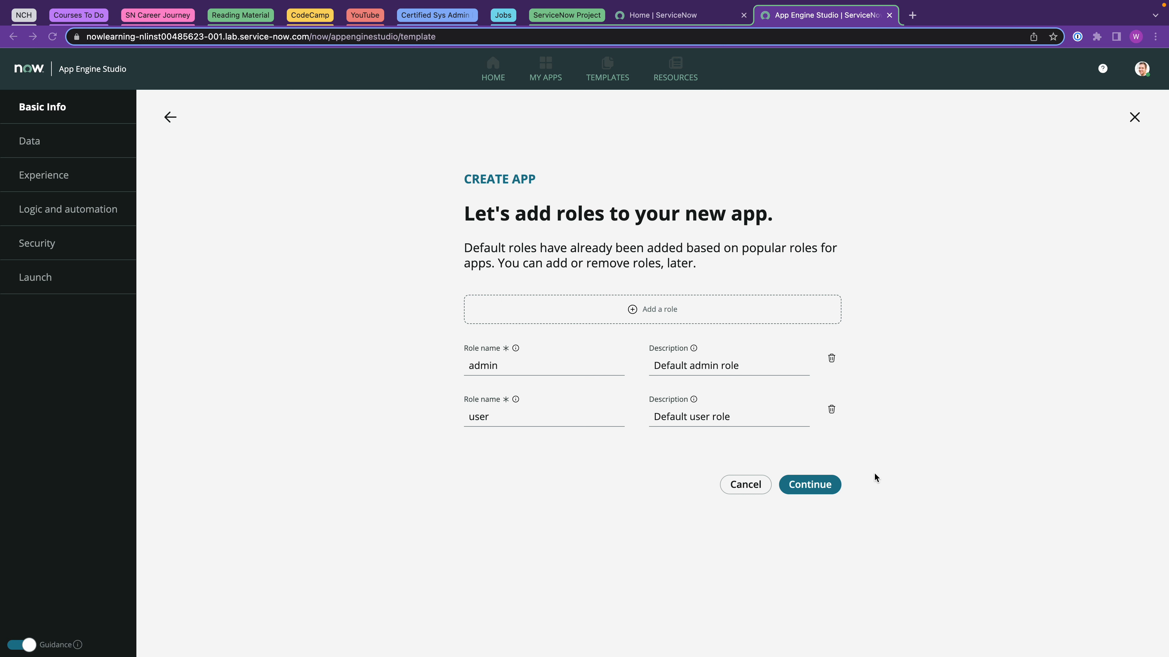
{"action": "left_click", "coordinate": [817, 489]}
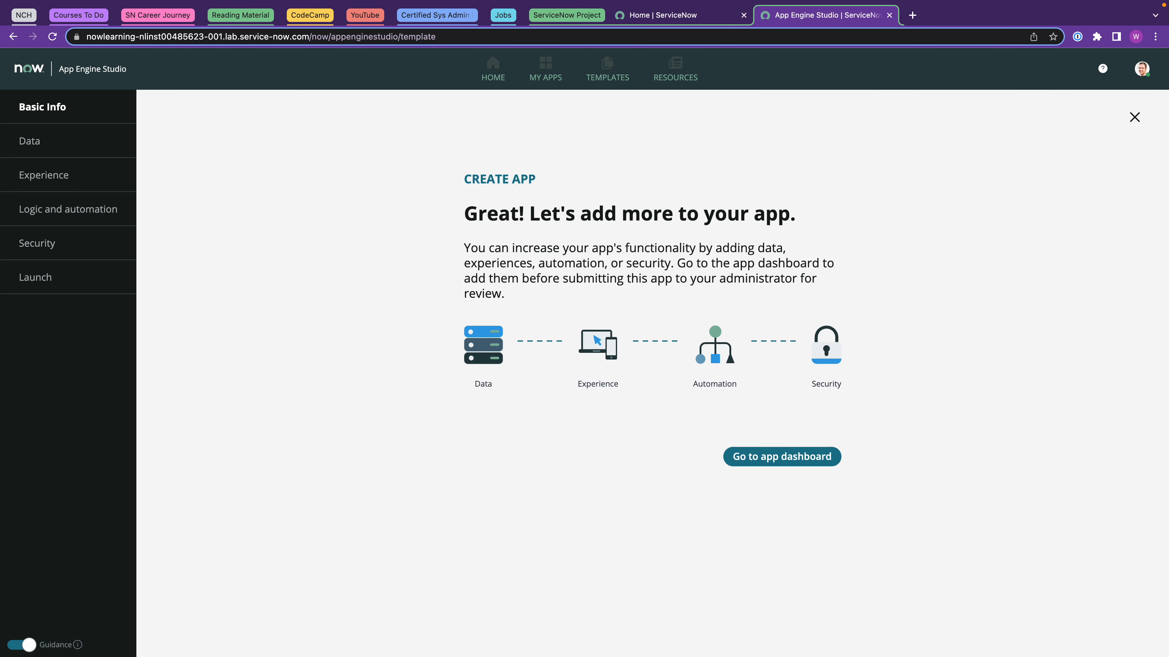
From the Safety app dashboard, choose to create a new table in the Add data wizard.
{"action": "left_click", "coordinate": [790, 462]}
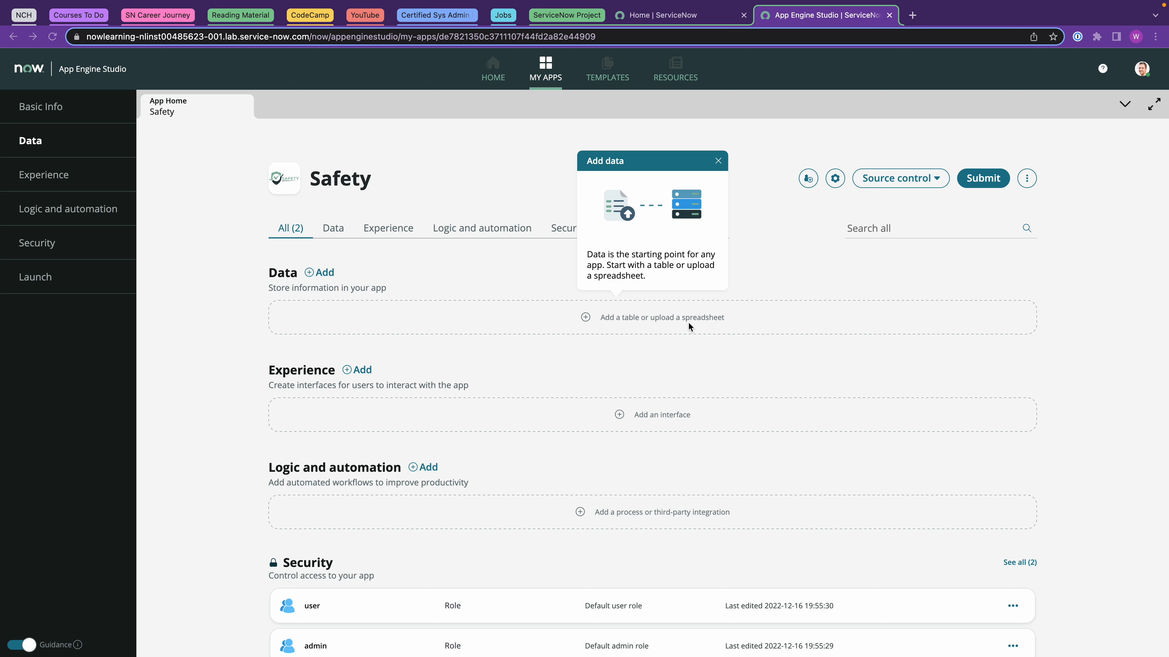
{"action": "left_click", "coordinate": [630, 318]}
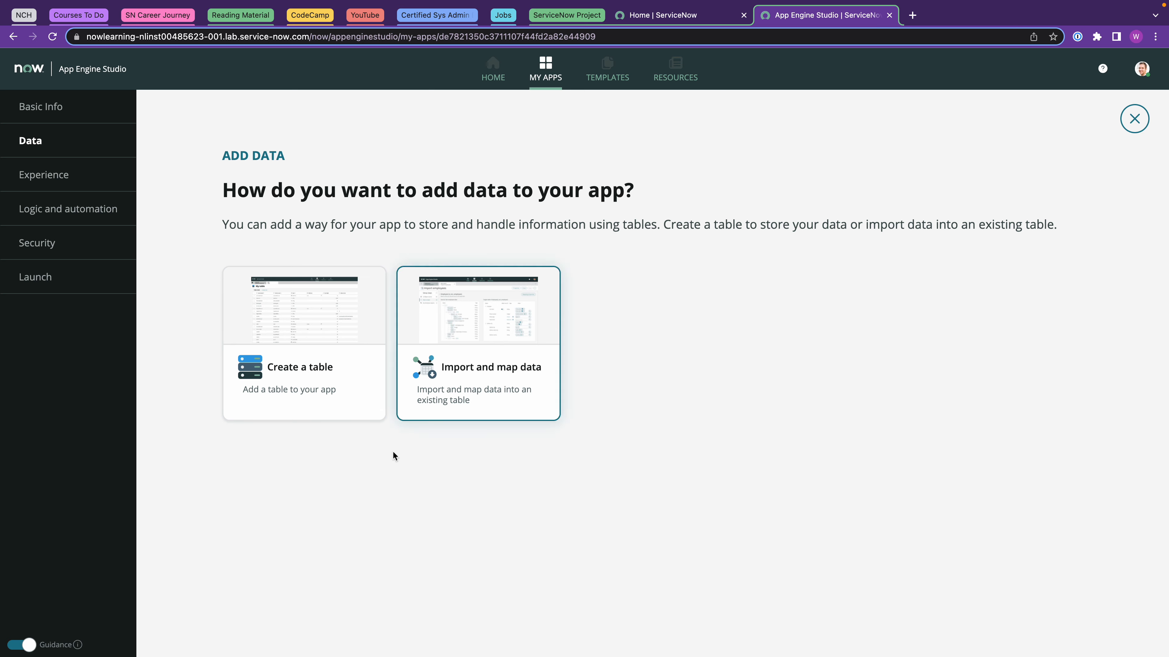
{"action": "left_click", "coordinate": [308, 334]}
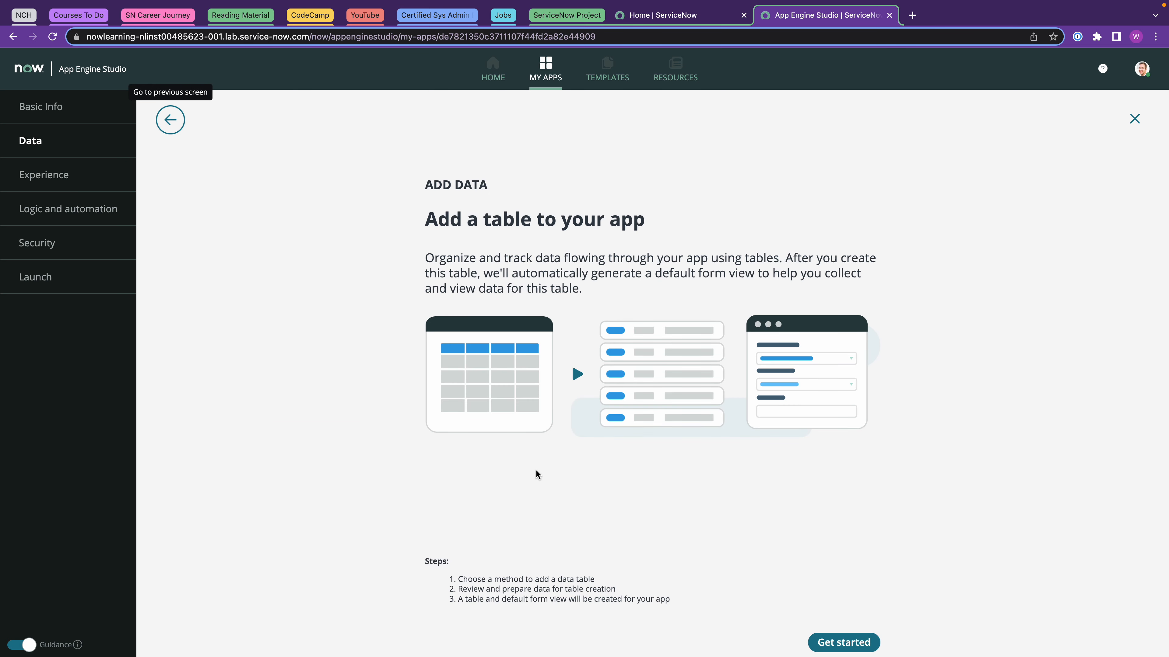
{"action": "left_click", "coordinate": [848, 642]}
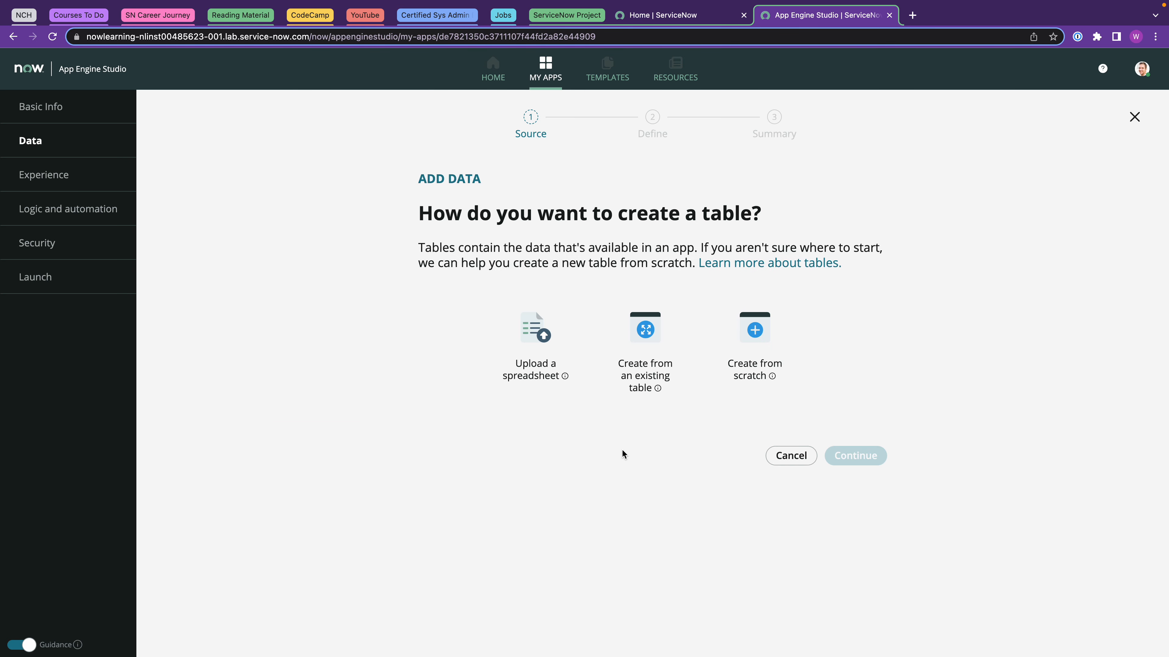
Upload Safety-Issues.xlsx as the table source, keeping header row 1 and importing its data.
{"action": "left_click", "coordinate": [538, 355]}
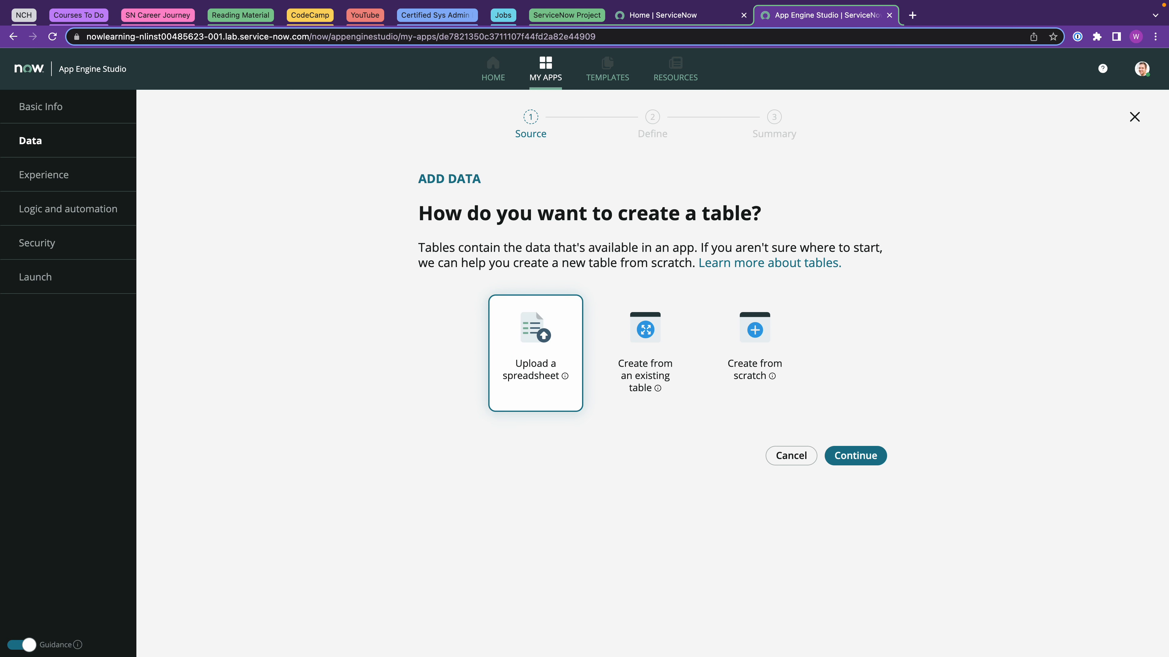
{"action": "left_click", "coordinate": [842, 455]}
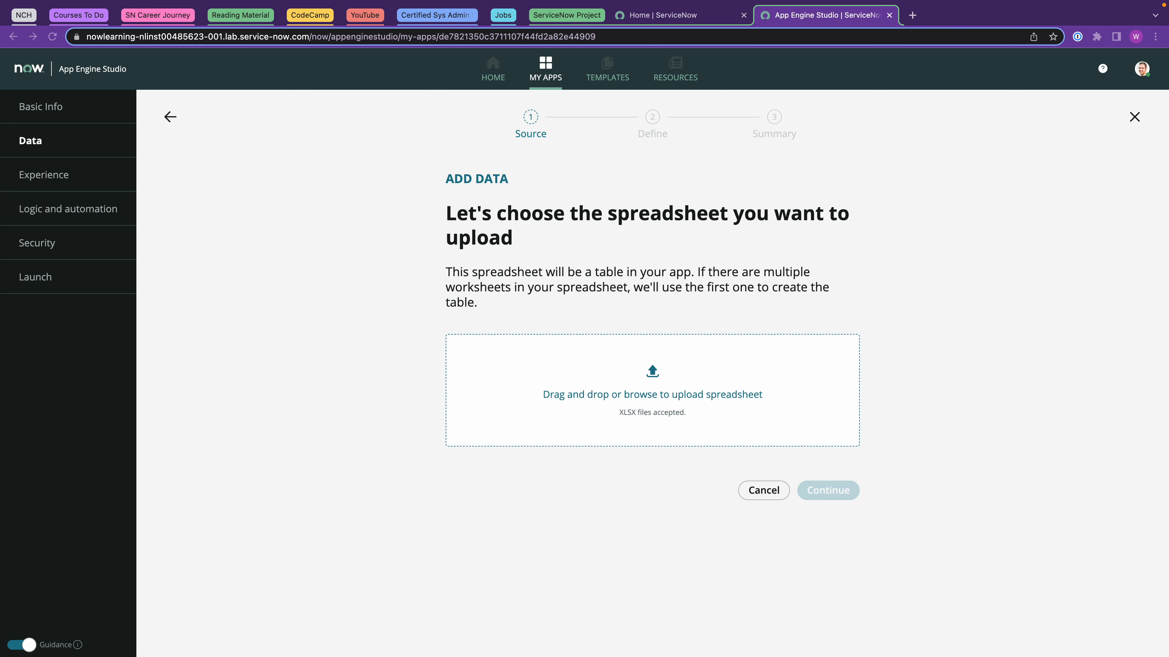
{"action": "left_click_drag", "start_coordinate": [300, 326], "coordinate": [610, 385]}
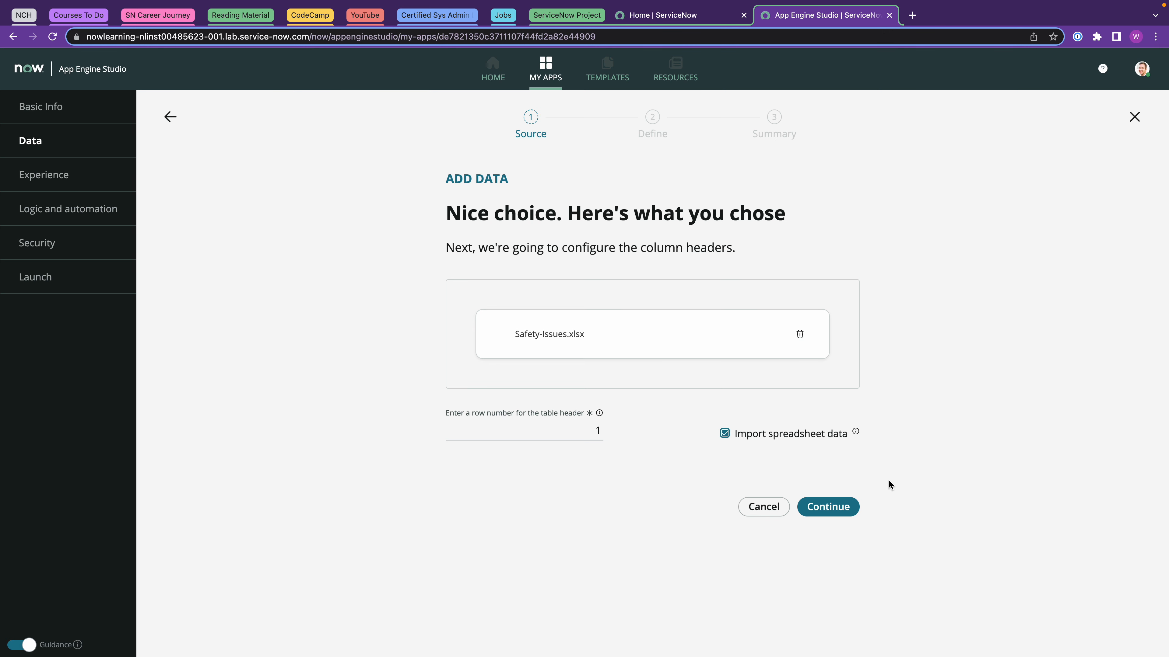
{"action": "left_click", "coordinate": [843, 507]}
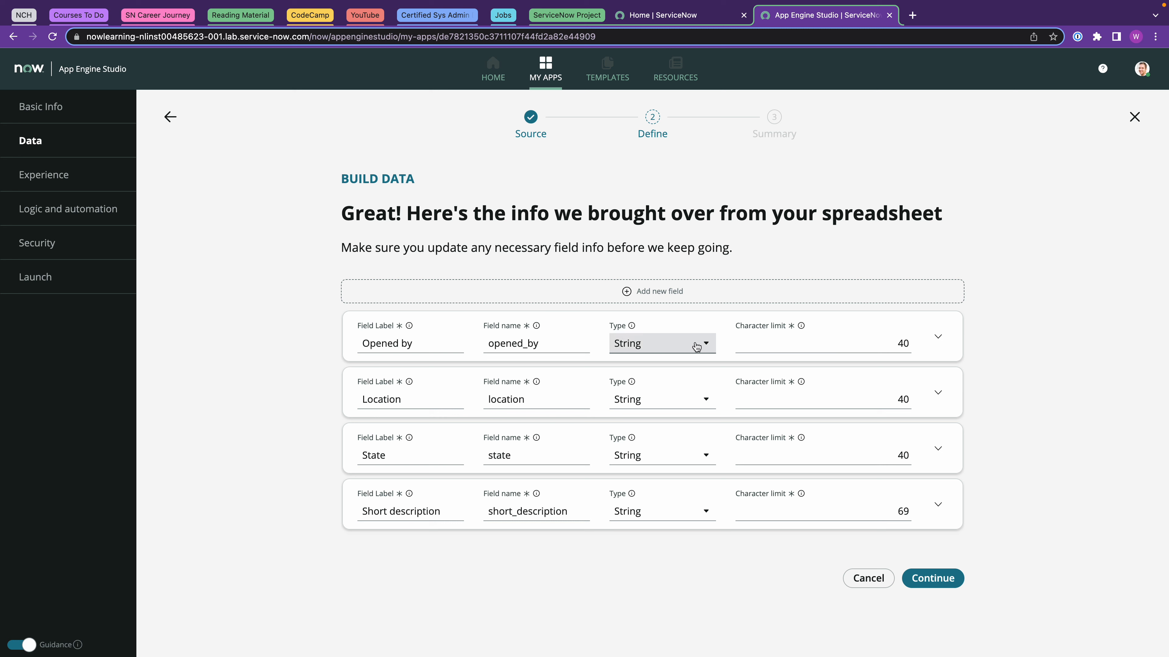
Make Opened by a Reference field pointing to the User table.
{"action": "left_click", "coordinate": [696, 346]}
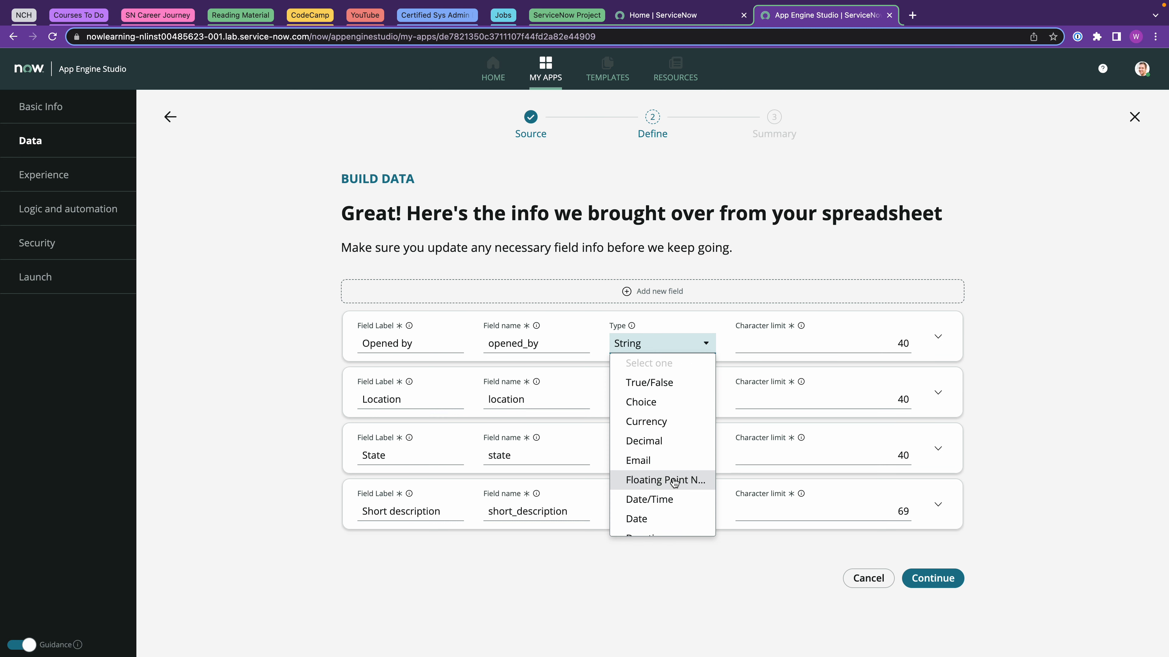
{"action": "scroll", "coordinate": [671, 480], "scroll_direction": "down", "scroll_amount": 2}
{"action": "scroll", "coordinate": [672, 488], "scroll_direction": "down", "scroll_amount": 2}
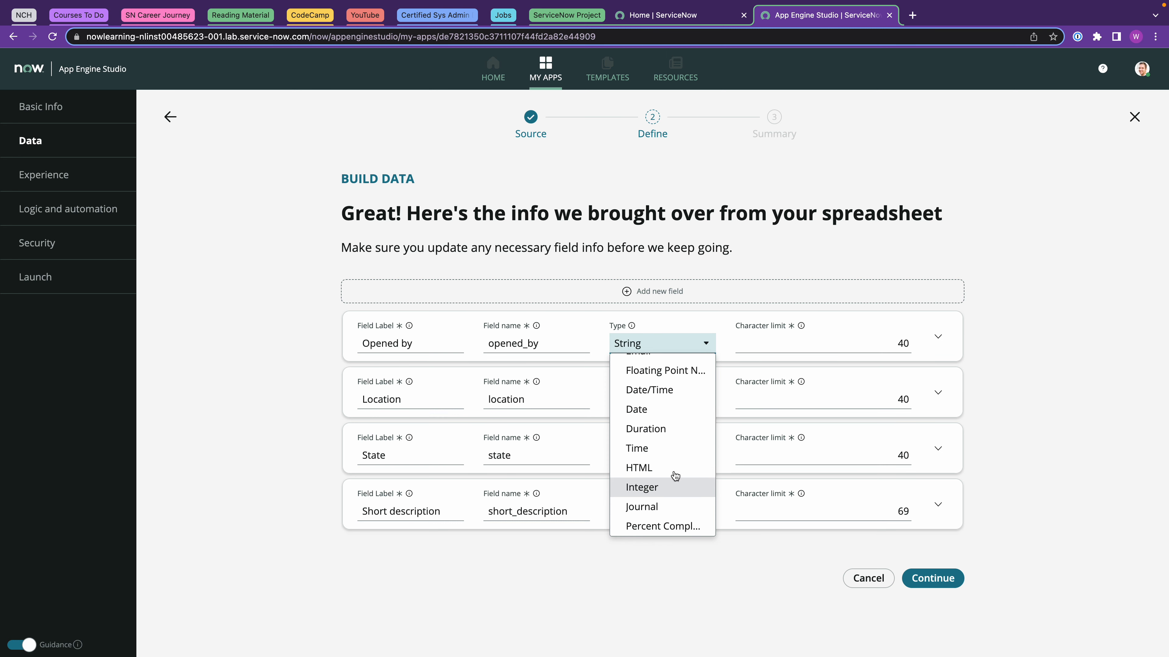
{"action": "scroll", "coordinate": [675, 476], "scroll_direction": "down", "scroll_amount": 2}
{"action": "scroll", "coordinate": [674, 481], "scroll_direction": "down", "scroll_amount": 1}
{"action": "left_click", "coordinate": [657, 510]}
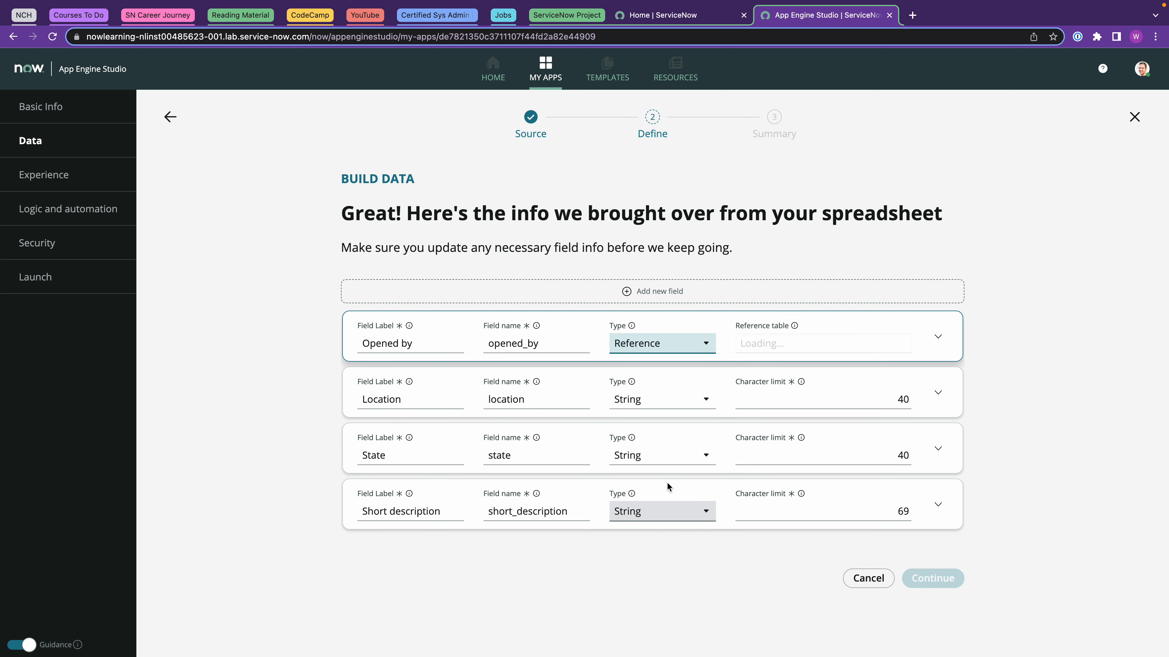
{"action": "left_click", "coordinate": [769, 341]}
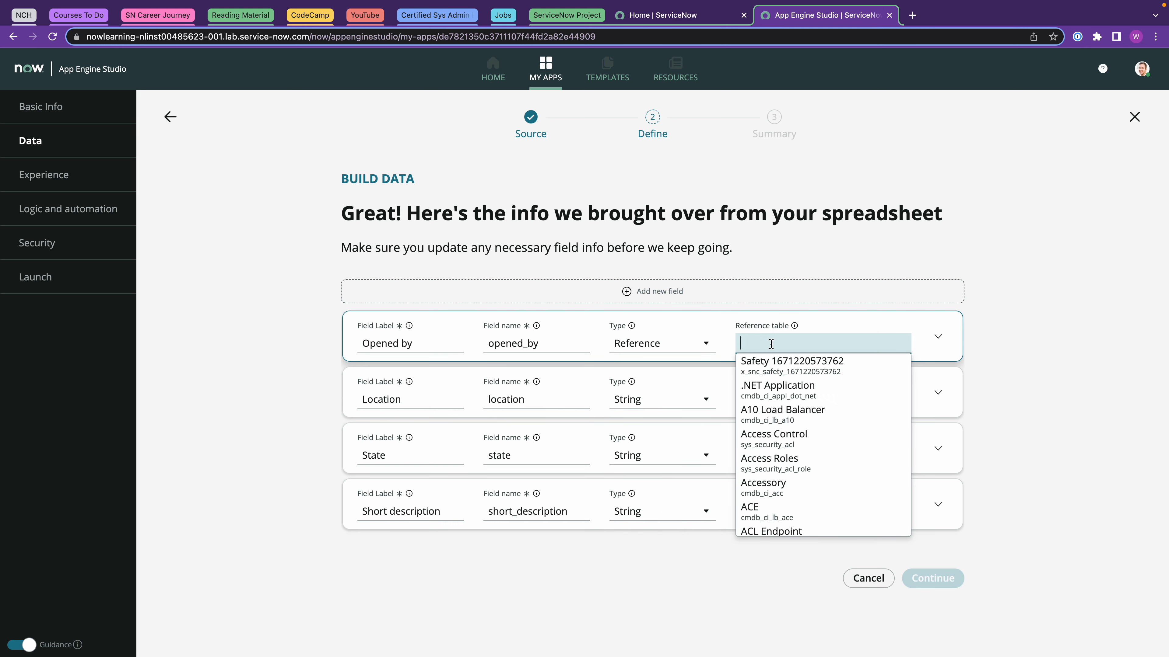
{"action": "type", "text": "user"}
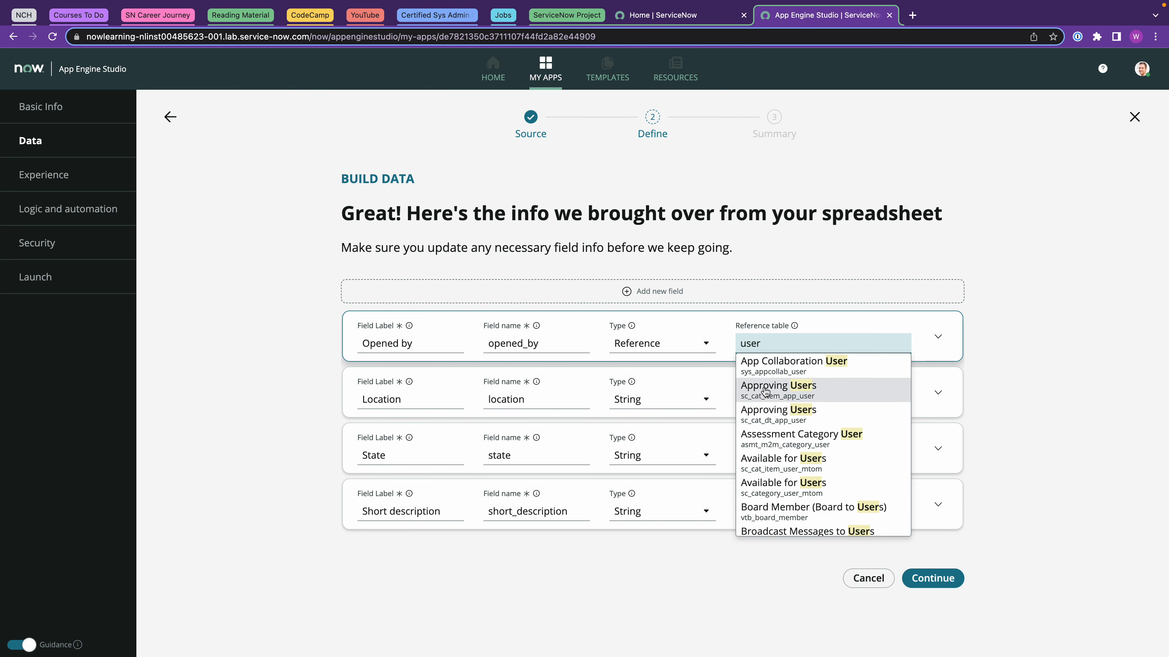
{"action": "scroll", "coordinate": [802, 394], "scroll_direction": "down", "scroll_amount": 8}
{"action": "scroll", "coordinate": [802, 395], "scroll_direction": "down", "scroll_amount": 1}
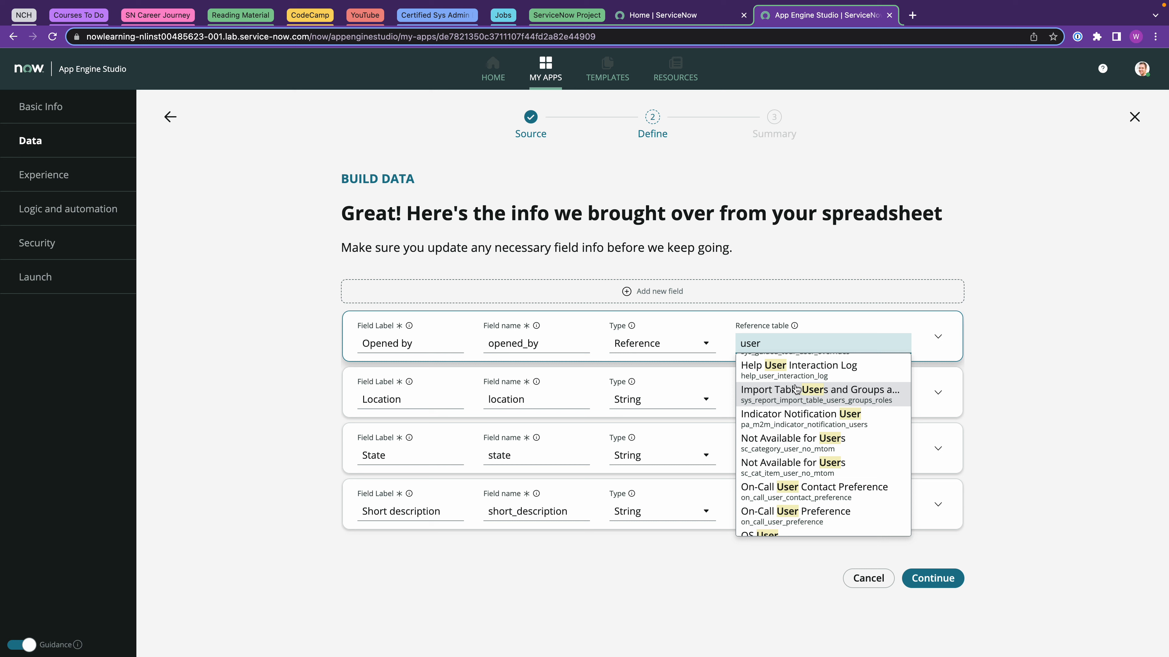
{"action": "scroll", "coordinate": [794, 388], "scroll_direction": "down", "scroll_amount": 10}
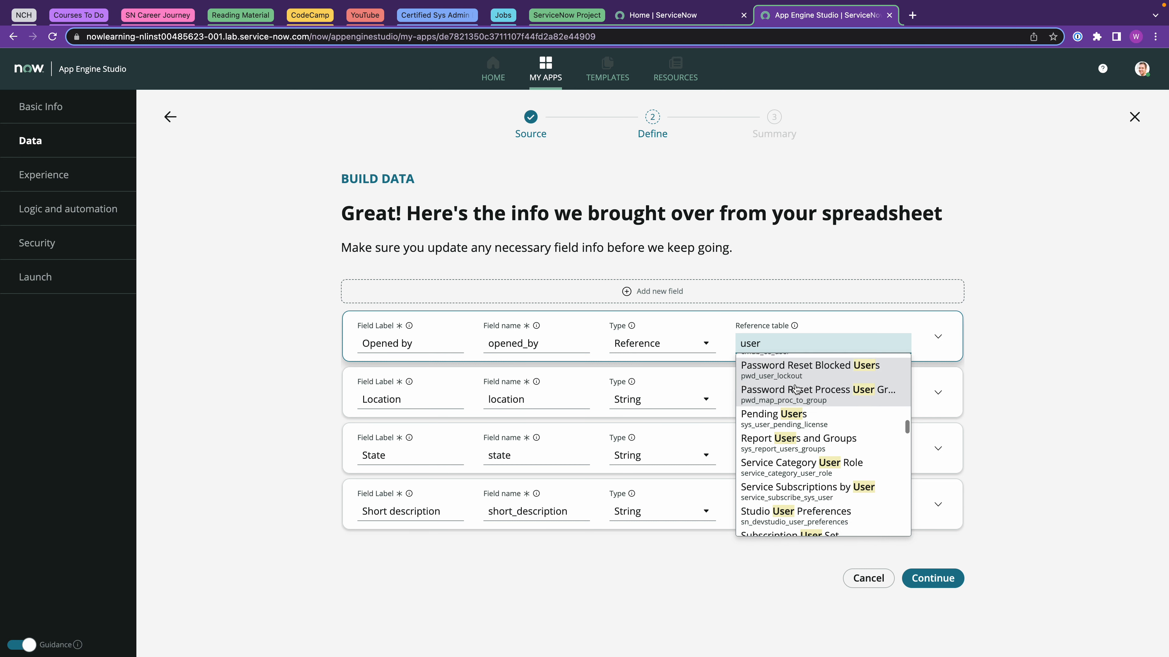
{"action": "scroll", "coordinate": [794, 388], "scroll_direction": "down", "scroll_amount": 2}
{"action": "scroll", "coordinate": [795, 388], "scroll_direction": "up", "scroll_amount": 1}
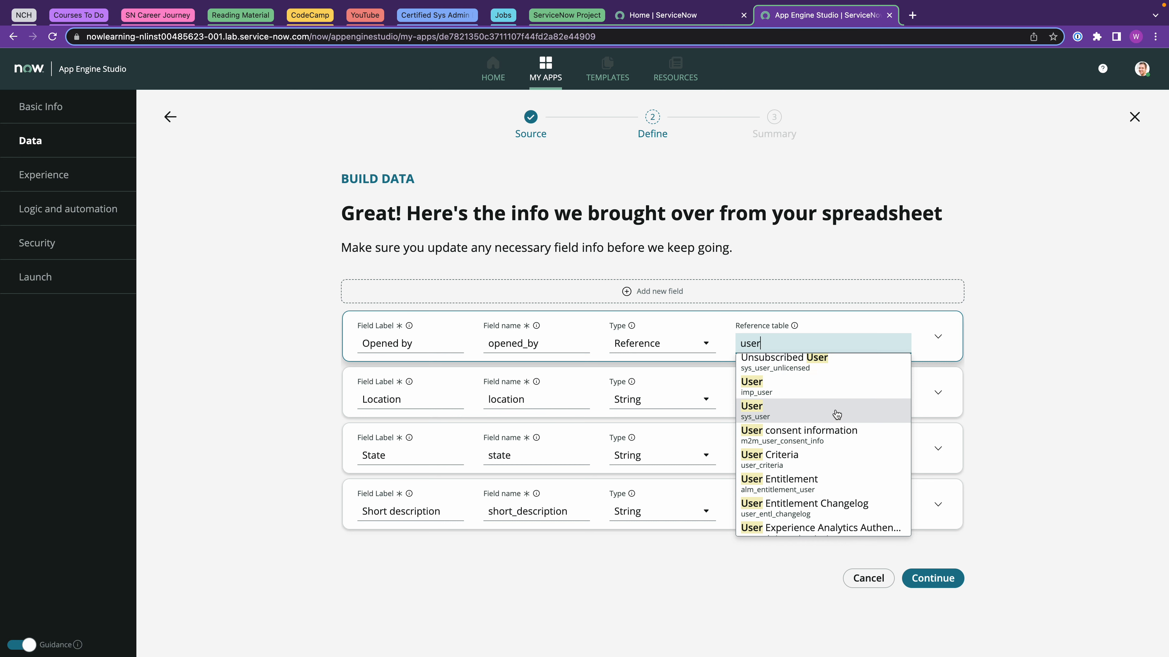
{"action": "left_click", "coordinate": [784, 414]}
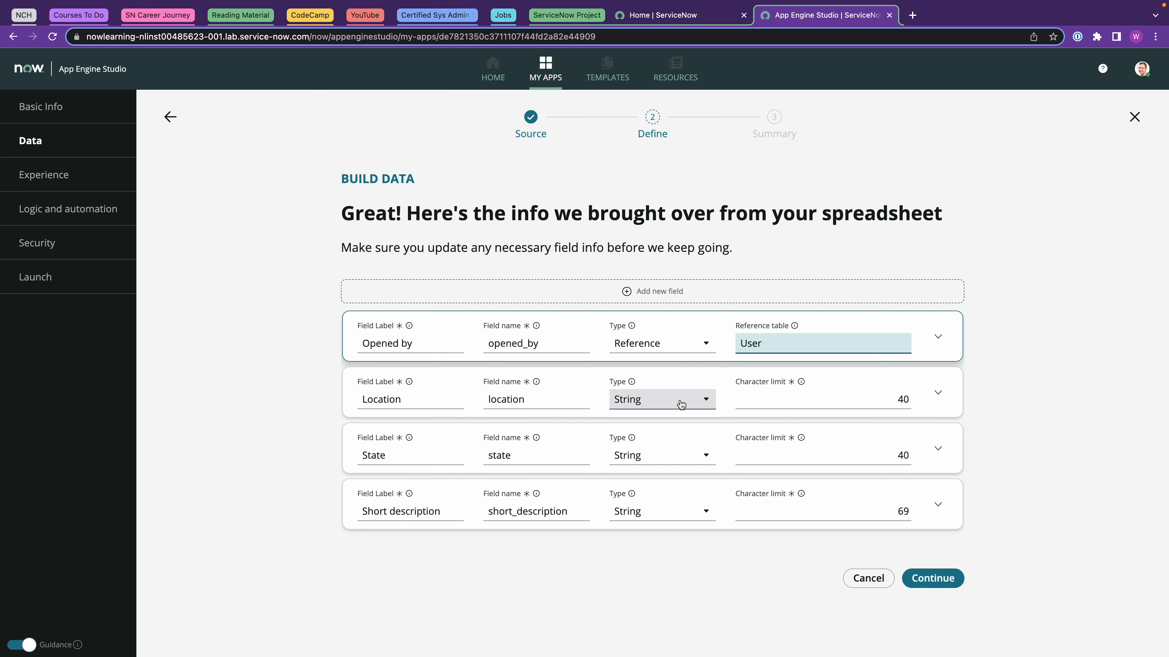
Make Location a Reference field pointing to the Location table.
{"action": "left_click", "coordinate": [698, 401]}
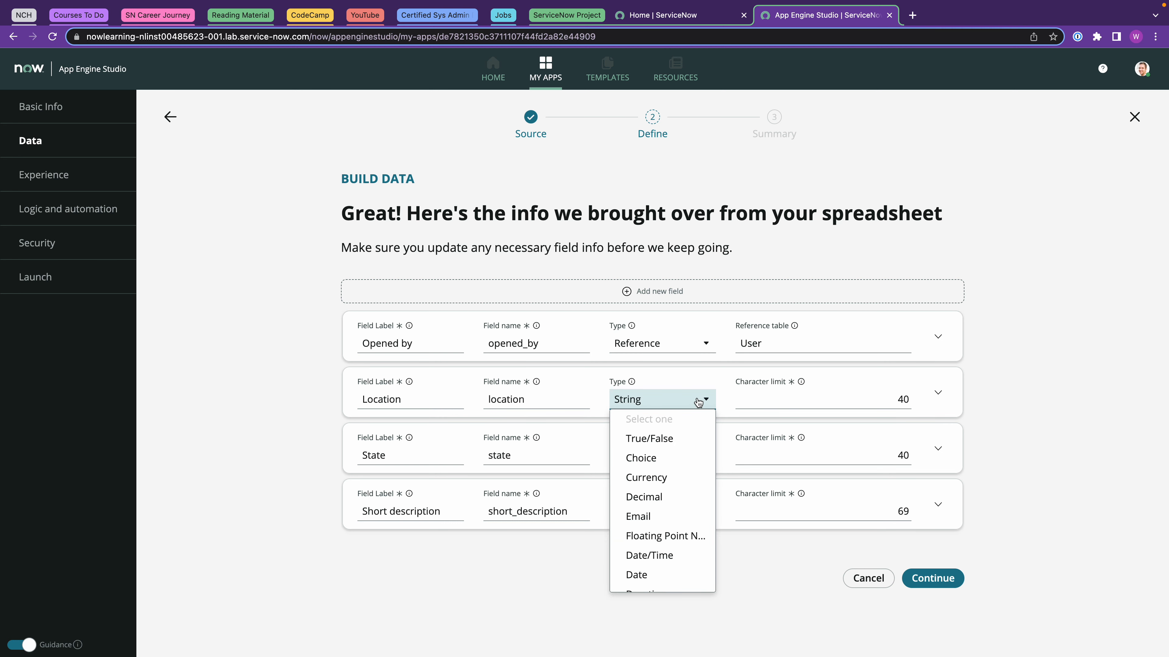
{"action": "scroll", "coordinate": [686, 476], "scroll_direction": "down", "scroll_amount": 5}
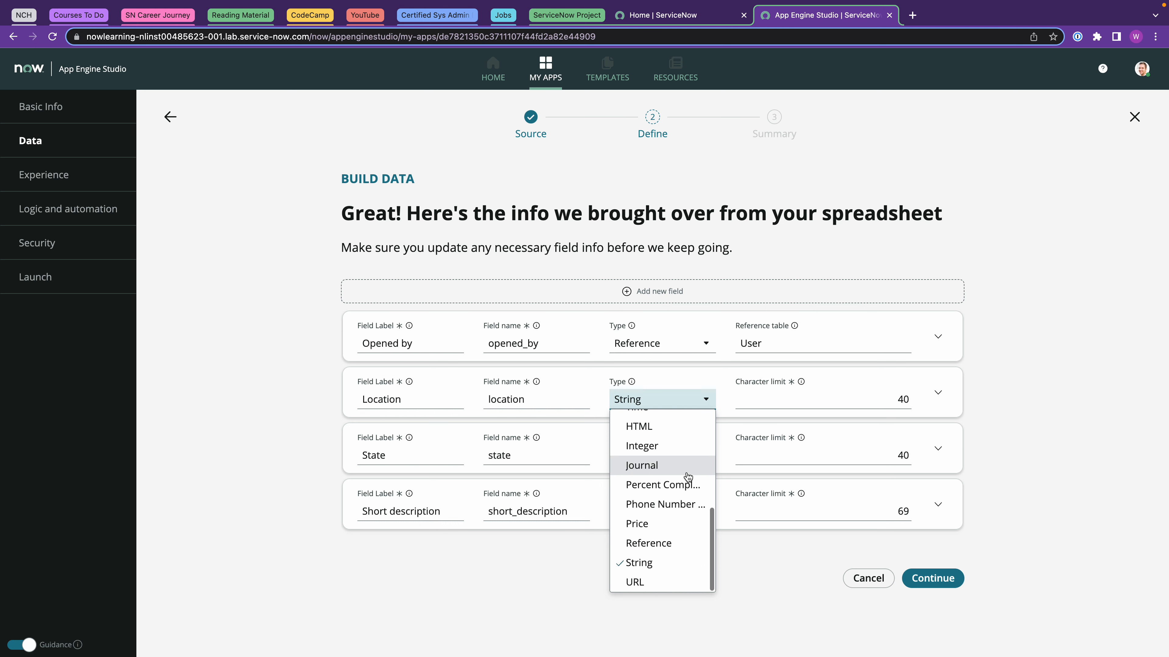
{"action": "left_click", "coordinate": [653, 544]}
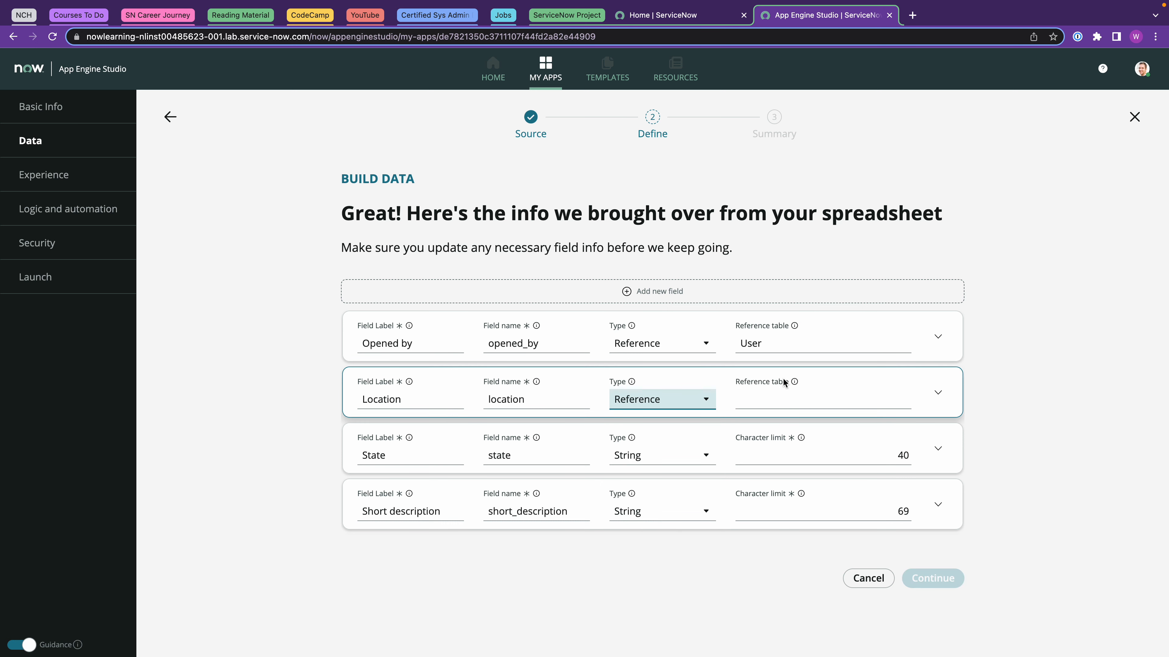
{"action": "left_click", "coordinate": [772, 400]}
{"action": "type", "text": "locaion"}
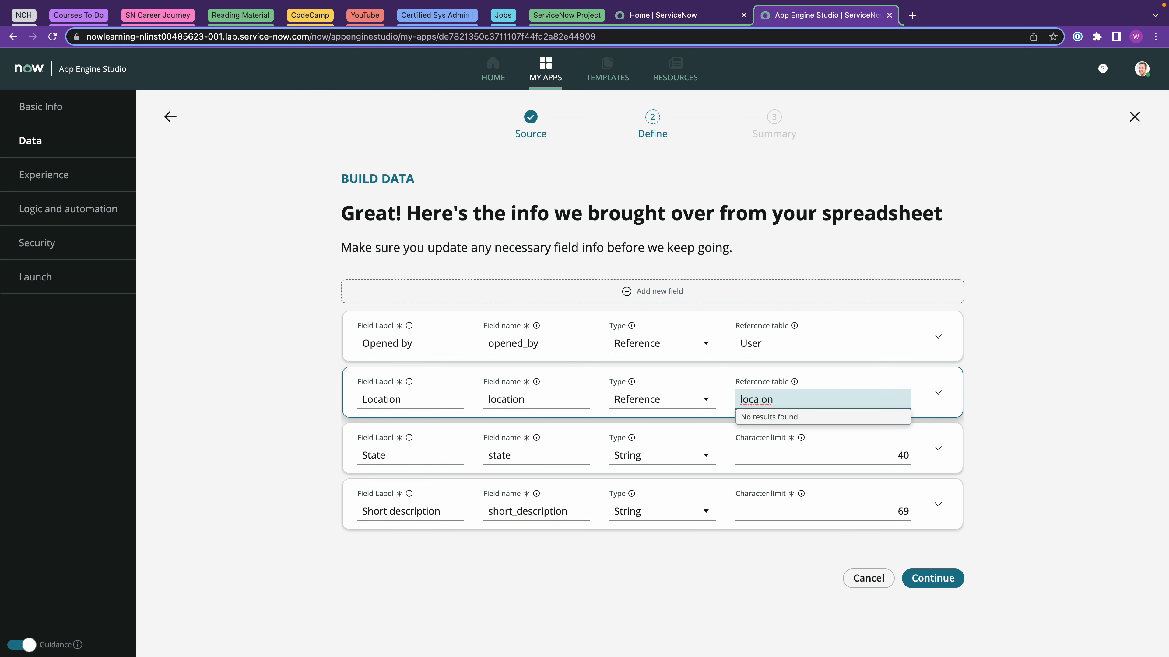
{"action": "left_click", "coordinate": [759, 401]}
{"action": "type", "text": "t"}
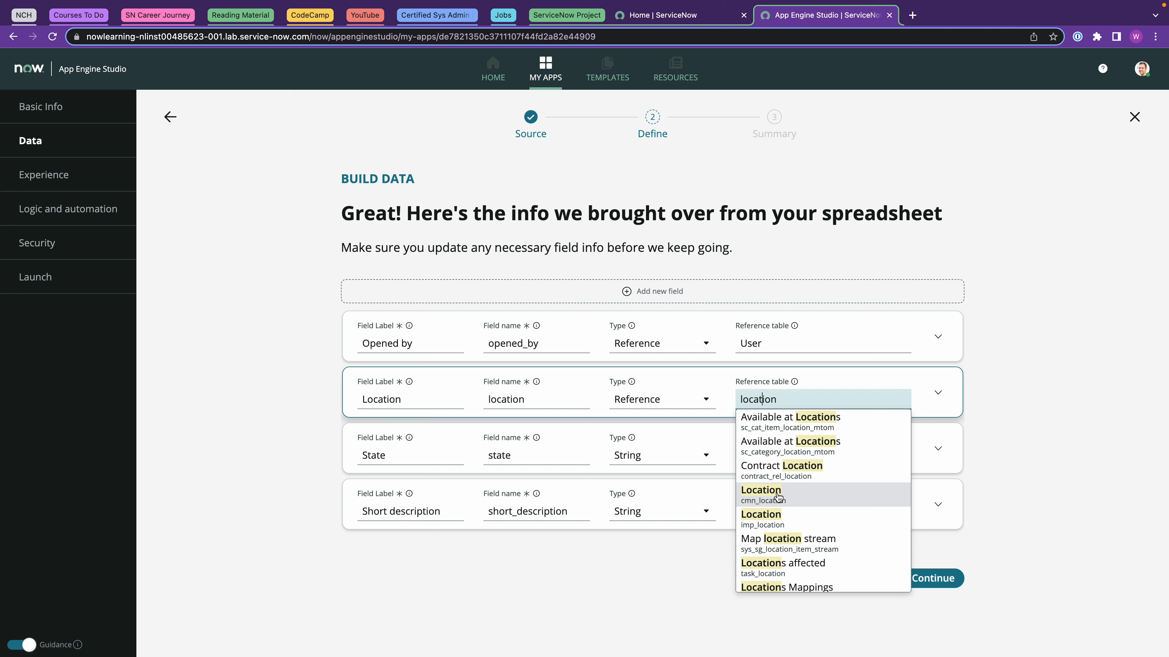
{"action": "left_click", "coordinate": [782, 497]}
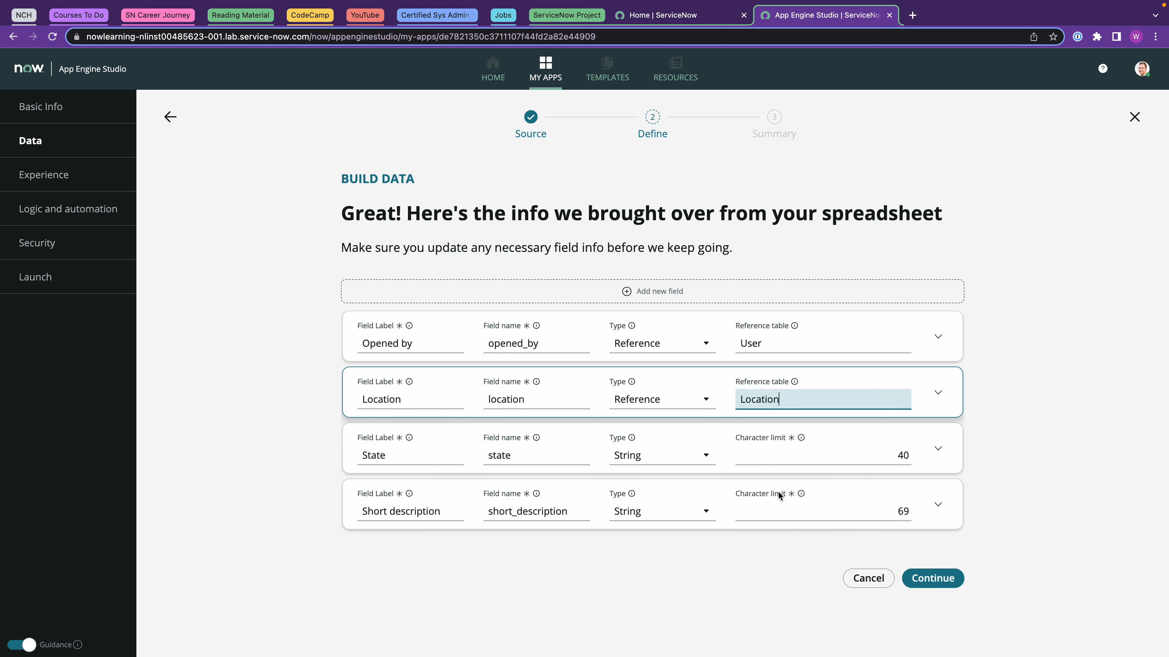
Set the State, Priority and Category fields to type Choice.
{"action": "left_click", "coordinate": [681, 456]}
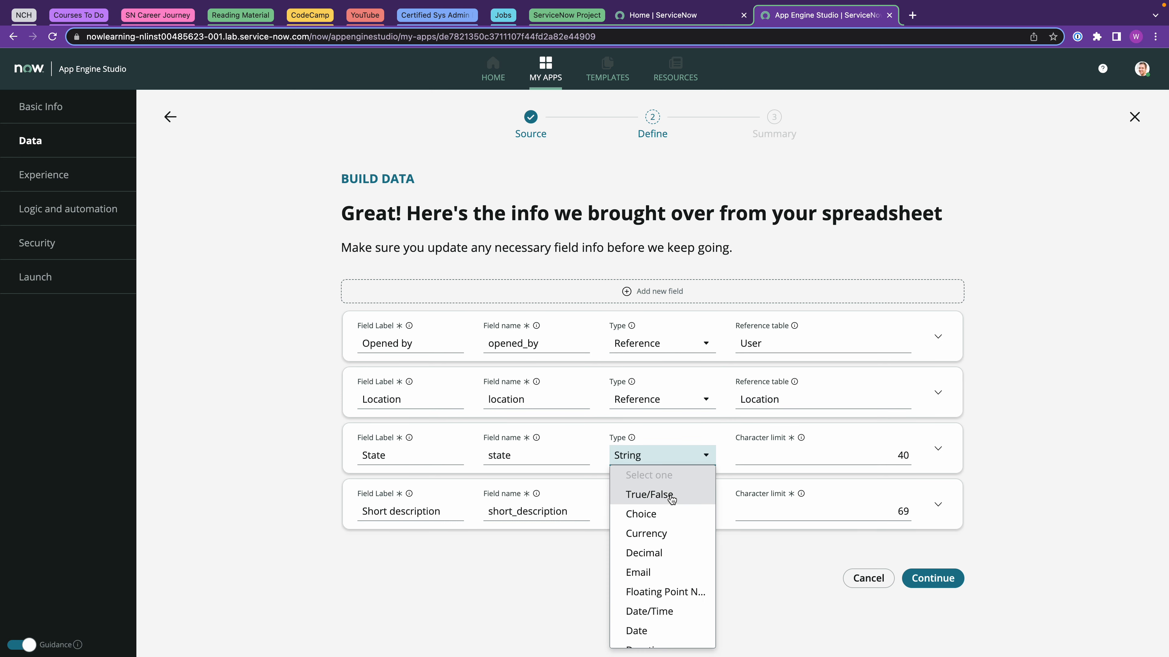
{"action": "left_click", "coordinate": [652, 514]}
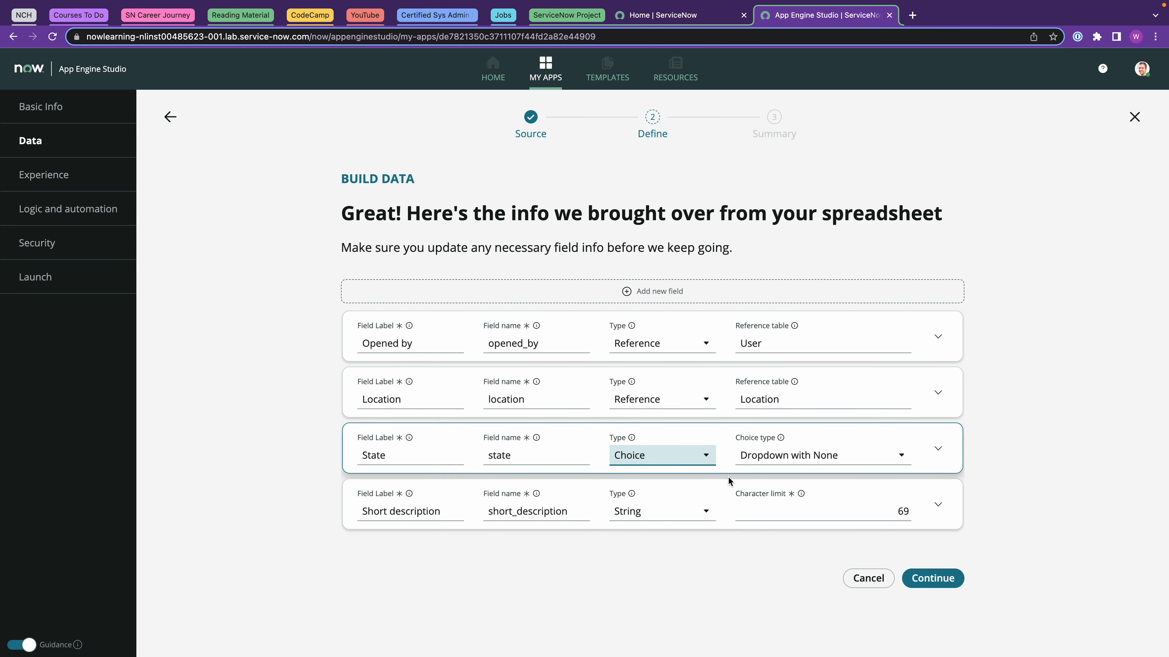
{"action": "scroll", "coordinate": [676, 495], "scroll_direction": "down", "scroll_amount": 3}
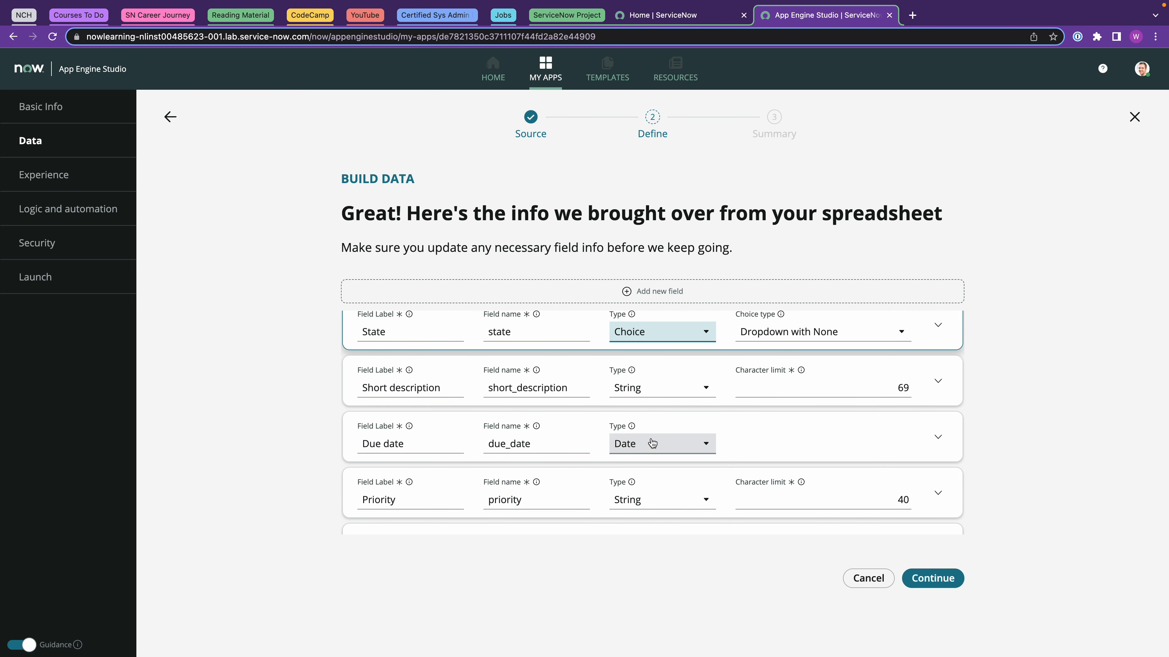
{"action": "scroll", "coordinate": [680, 434], "scroll_direction": "down", "scroll_amount": 3}
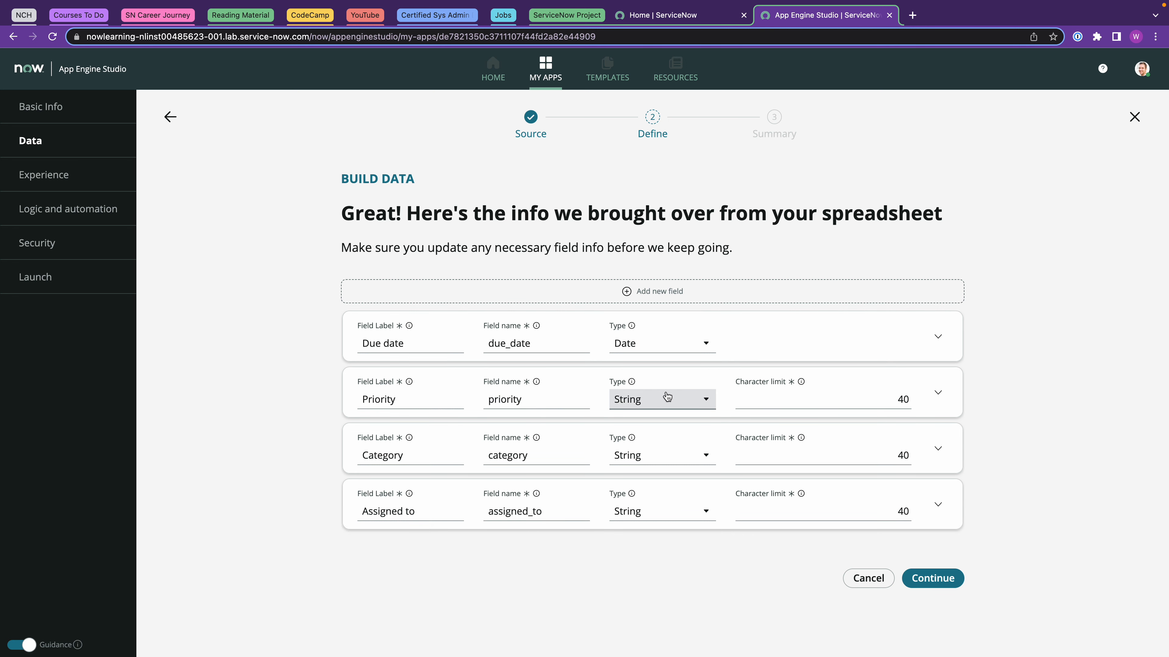
{"action": "left_click", "coordinate": [675, 399]}
{"action": "left_click", "coordinate": [672, 461]}
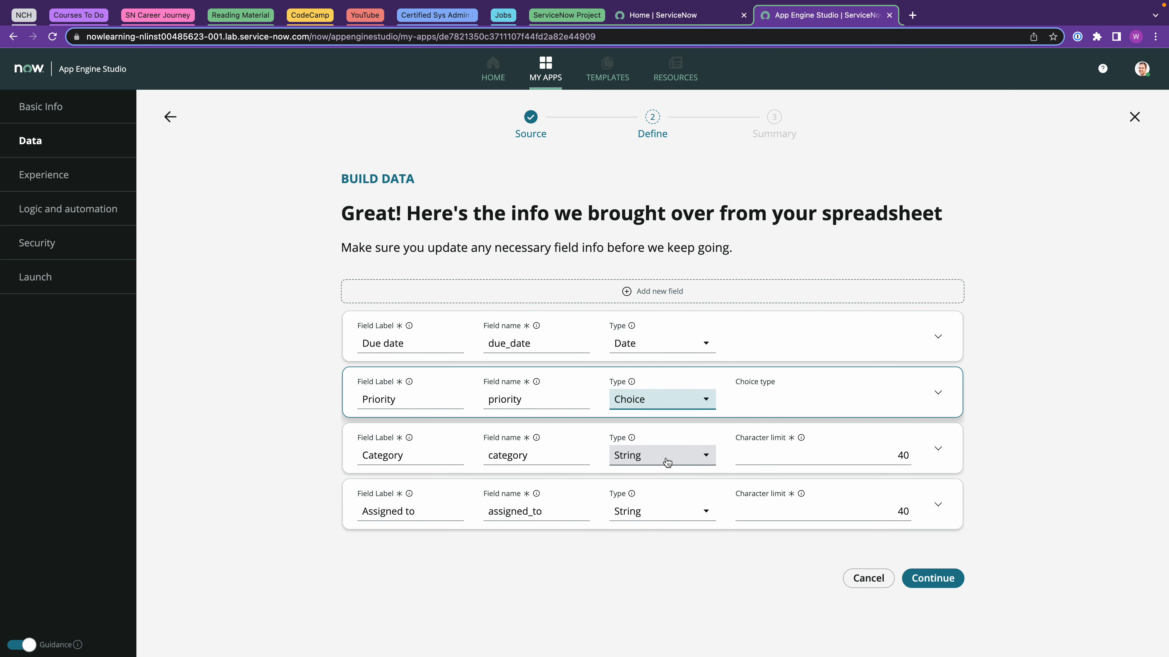
{"action": "left_click", "coordinate": [688, 457]}
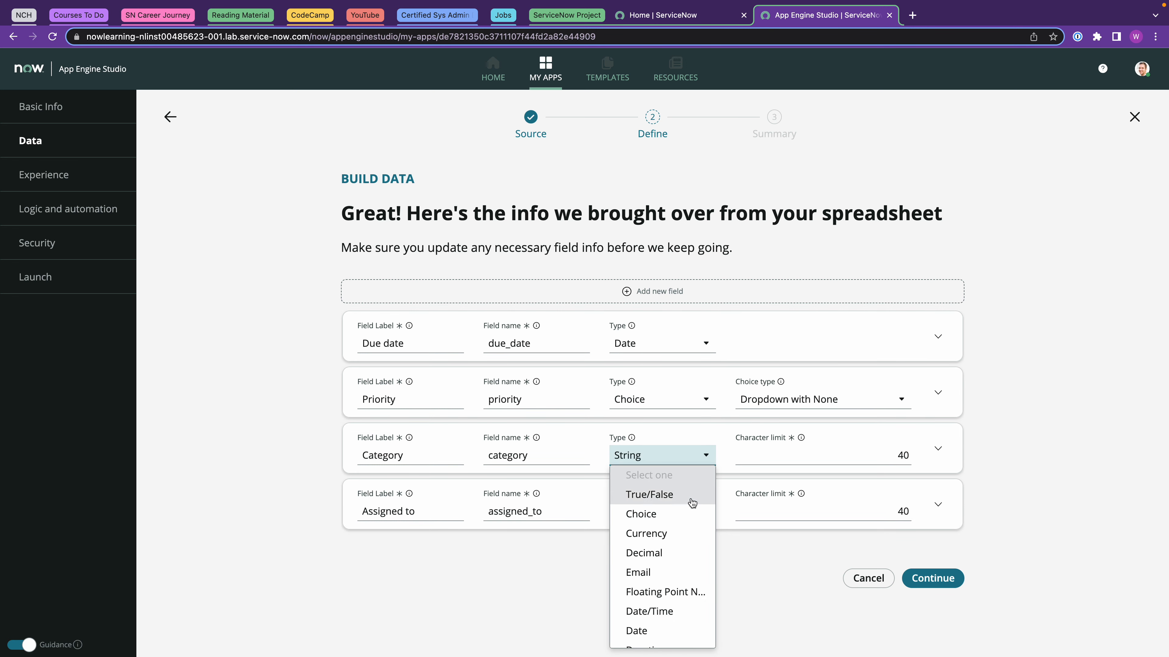
{"action": "left_click", "coordinate": [673, 514]}
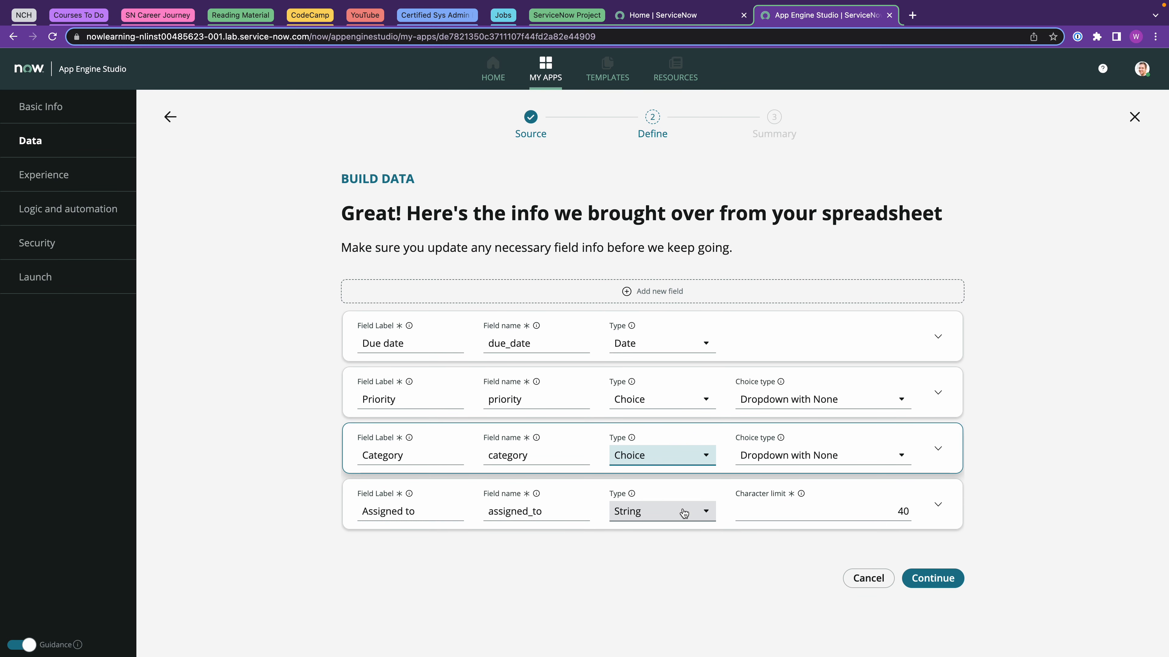
Make Assigned to a Reference field pointing to the User table.
{"action": "left_click", "coordinate": [683, 508]}
{"action": "scroll", "coordinate": [683, 435], "scroll_direction": "down", "scroll_amount": 5}
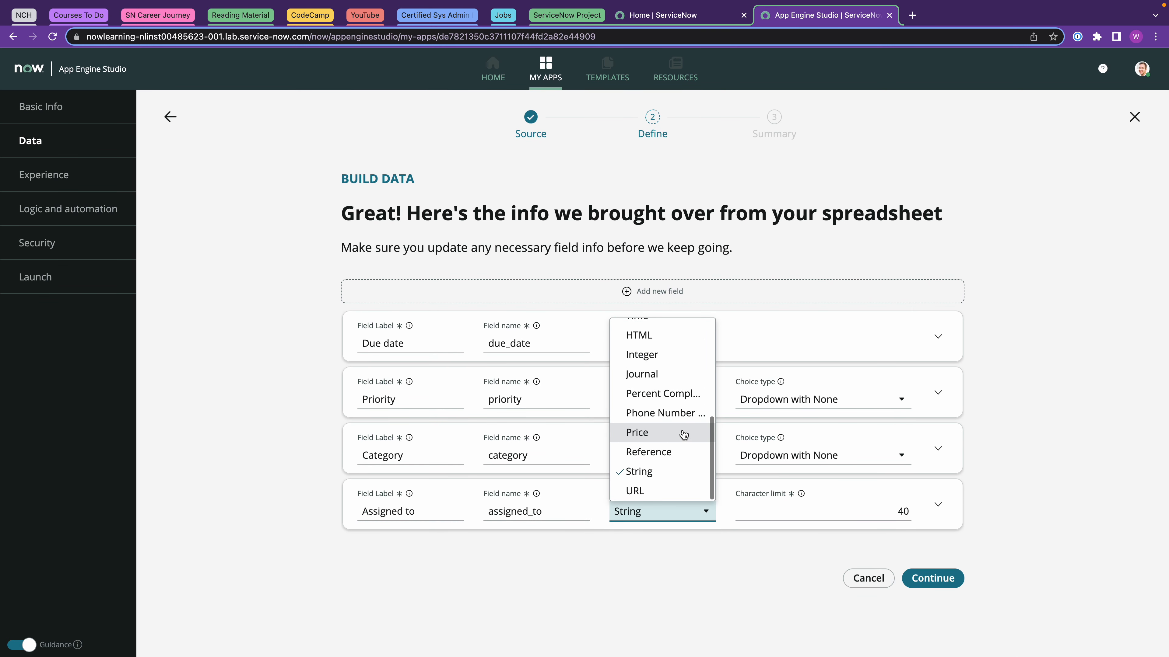
{"action": "left_click", "coordinate": [673, 451]}
{"action": "left_click", "coordinate": [769, 511]}
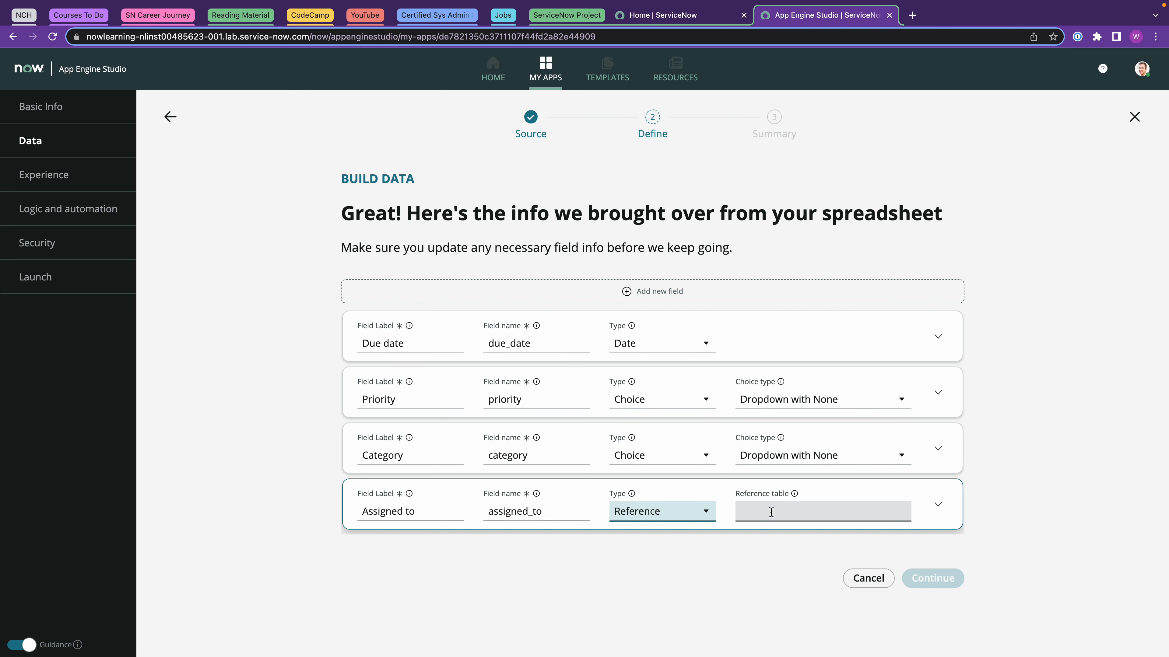
{"action": "type", "text": "user"}
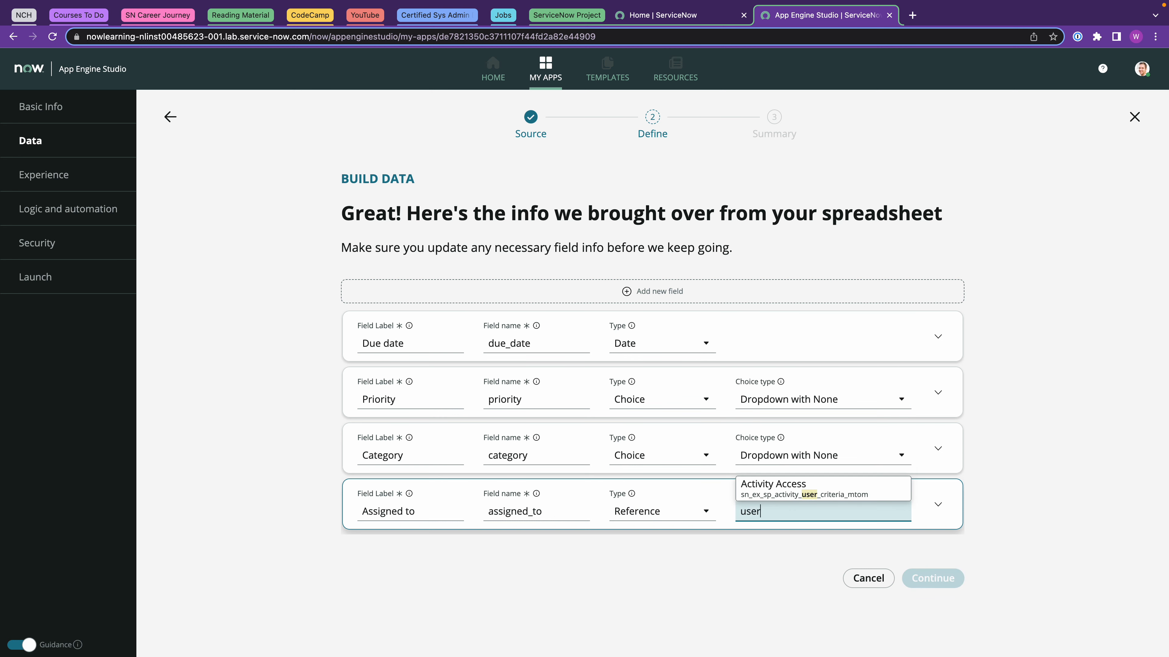
{"action": "scroll", "coordinate": [802, 470], "scroll_direction": "down", "scroll_amount": 10}
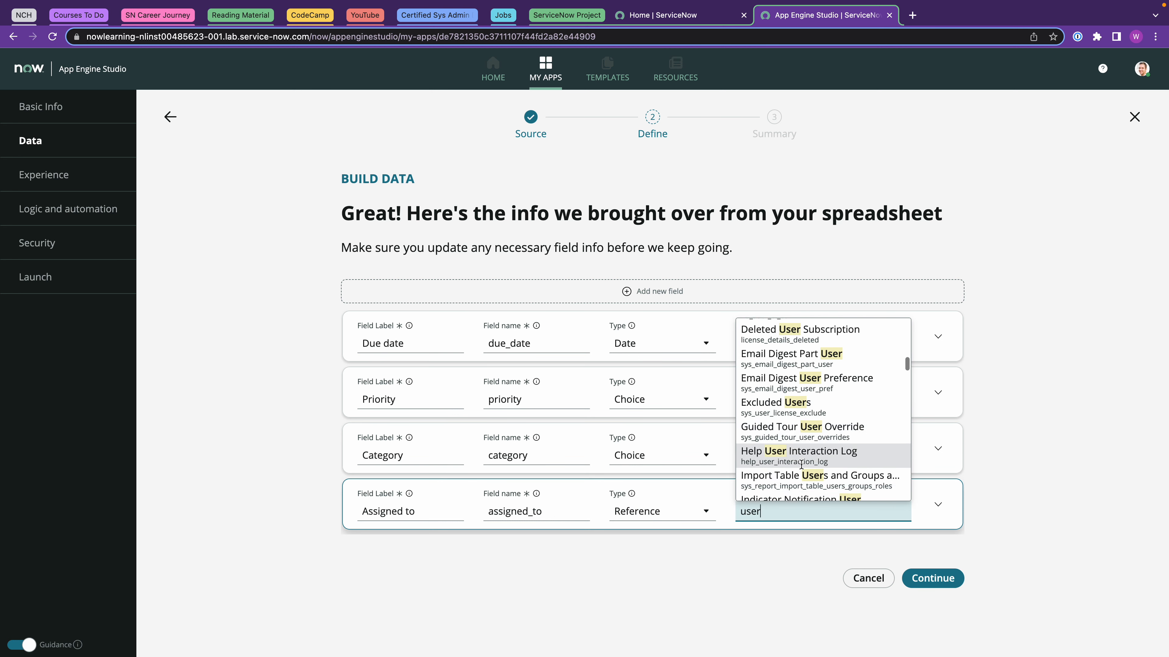
{"action": "scroll", "coordinate": [802, 470], "scroll_direction": "down", "scroll_amount": 10}
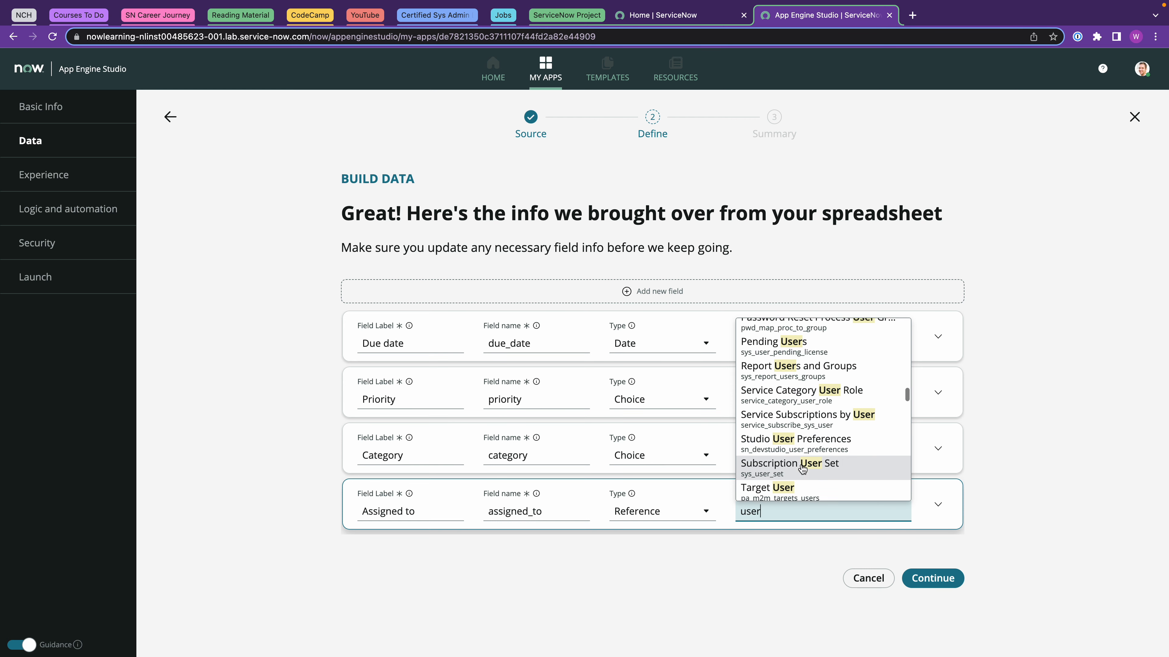
{"action": "left_click", "coordinate": [769, 388]}
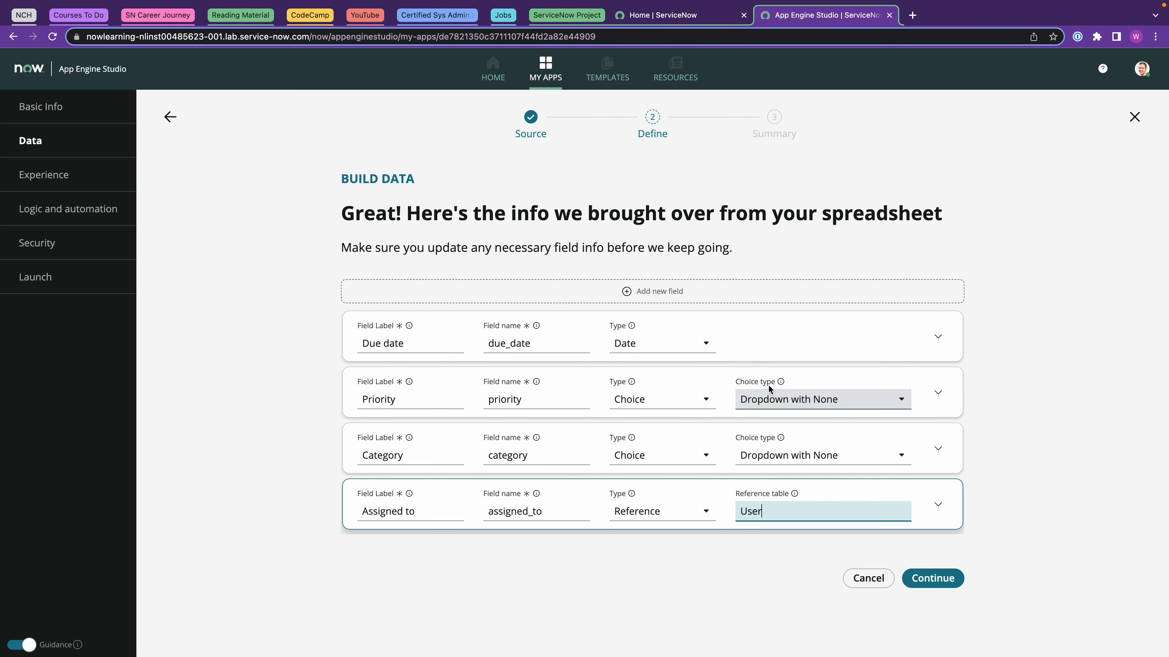
Label the table Issue (x_snc_safety_issues) with auto-numbering prefix SAFT, starting at 1000 with 7 digits.
{"action": "left_click", "coordinate": [934, 578]}
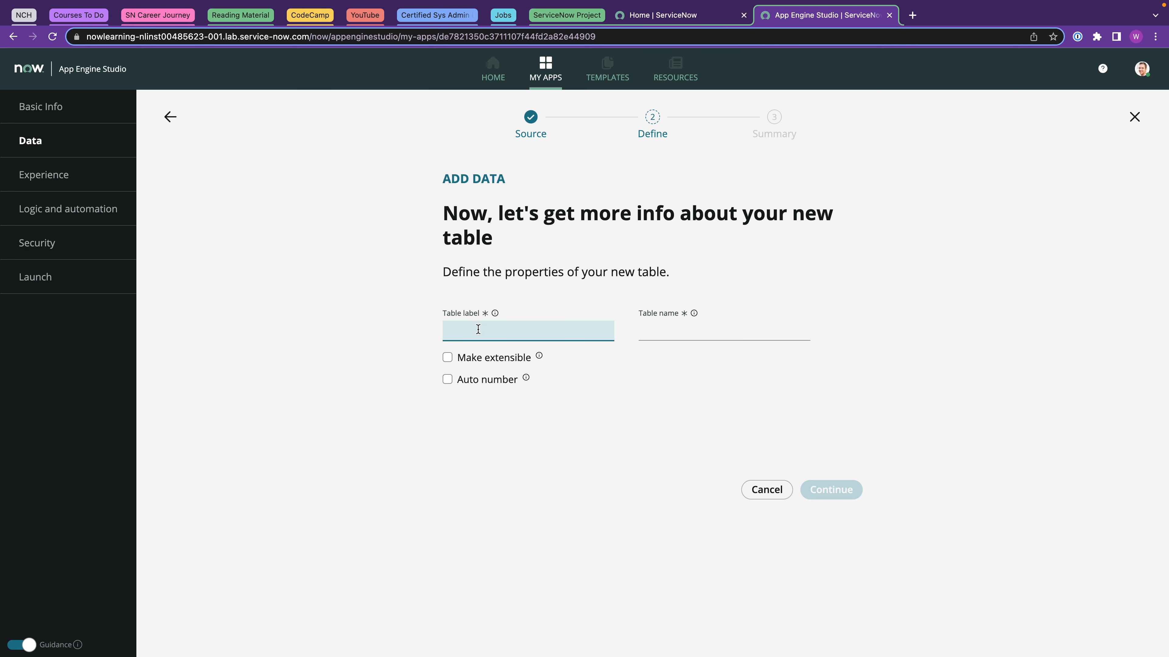
{"action": "type", "text": "Issues"}
{"action": "left_click", "coordinate": [650, 342]}
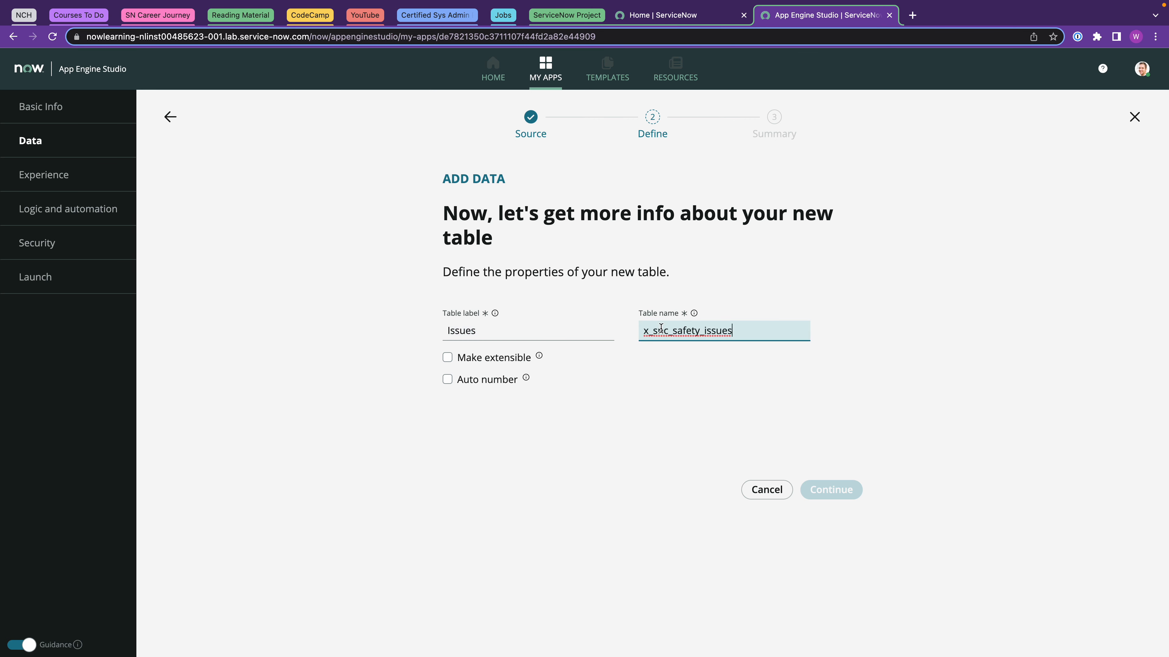
{"action": "left_click", "coordinate": [448, 382]}
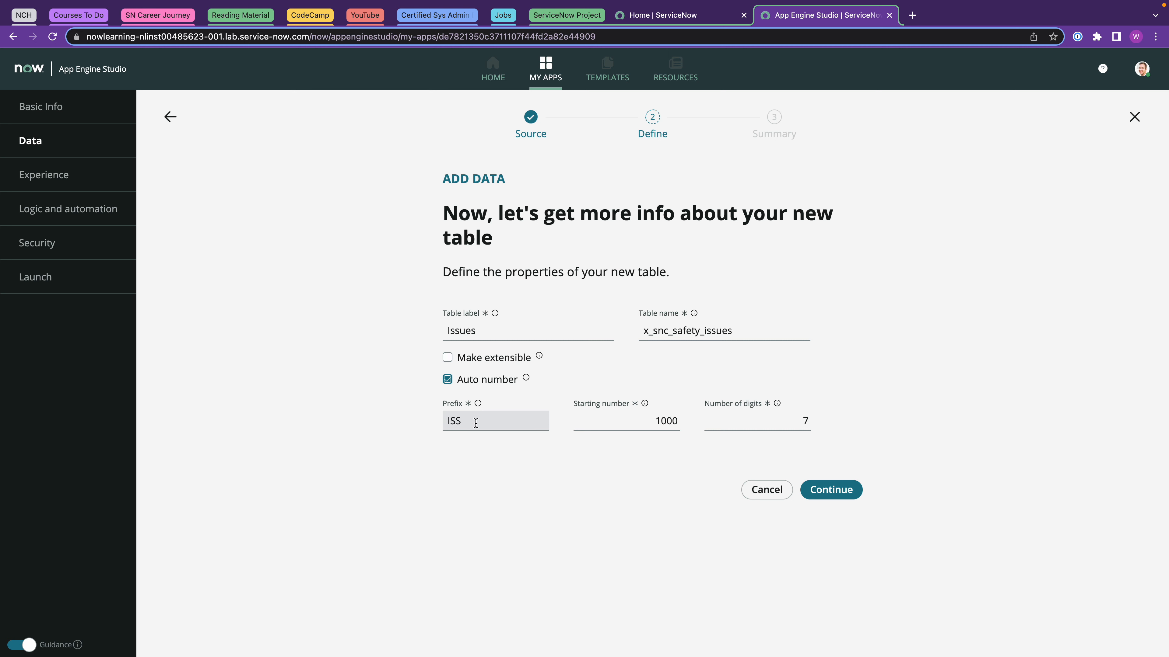
{"action": "left_click_drag", "start_coordinate": [473, 423], "coordinate": [442, 426]}
{"action": "type", "text": "SAFT"}
{"action": "left_click", "coordinate": [487, 331]}
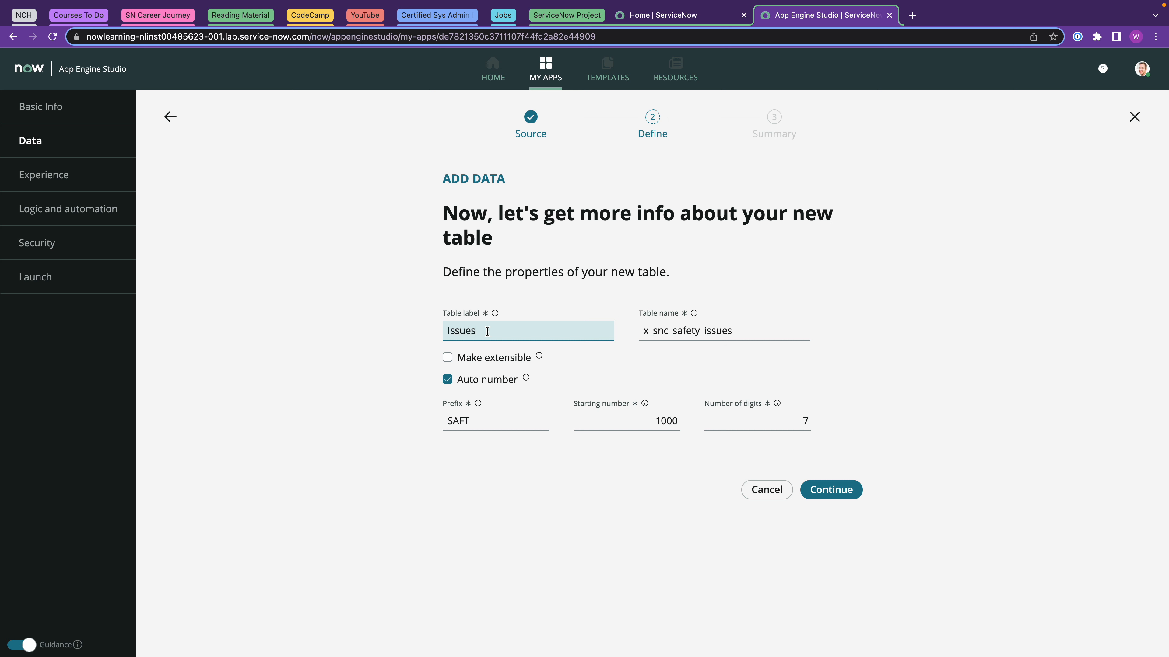
{"action": "left_click", "coordinate": [832, 492]}
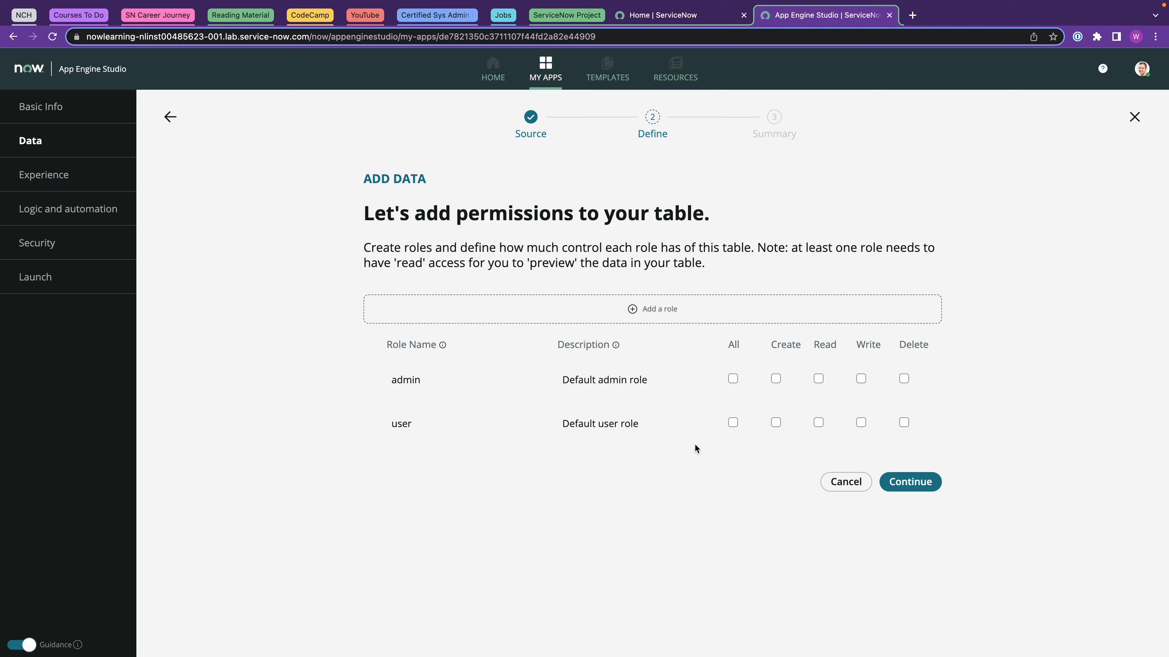
Give the admin and user roles All access, build the table, and open it in the table editor.
{"action": "left_click", "coordinate": [732, 379]}
{"action": "left_click", "coordinate": [732, 422]}
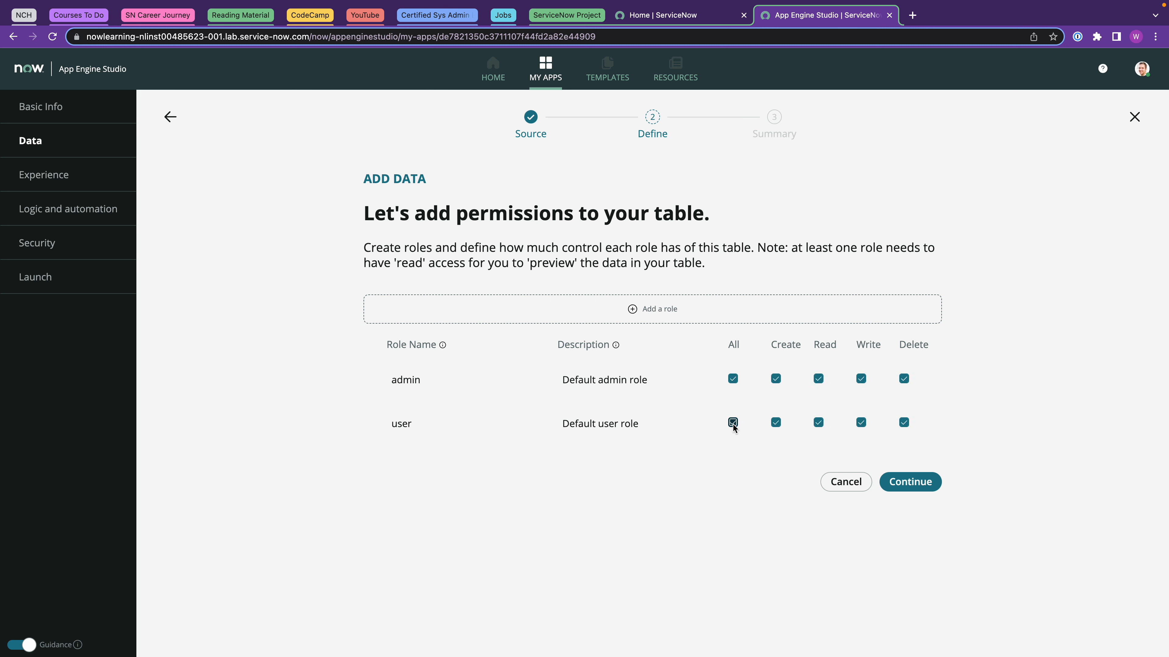
{"action": "left_click", "coordinate": [918, 482]}
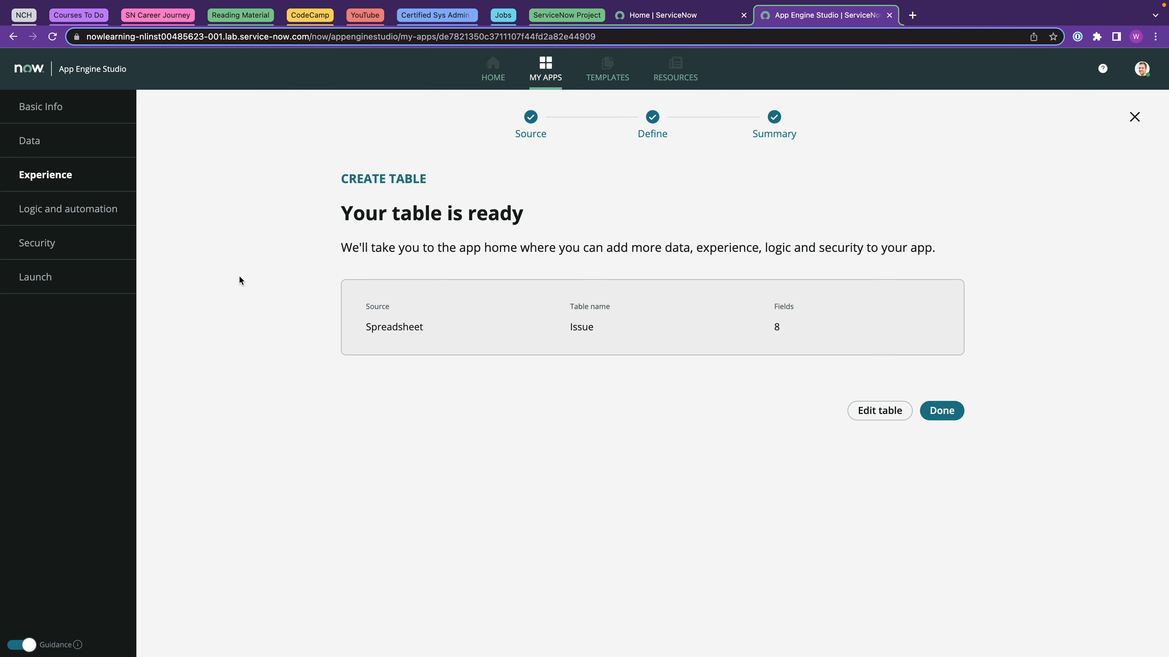
{"action": "left_click", "coordinate": [878, 410]}
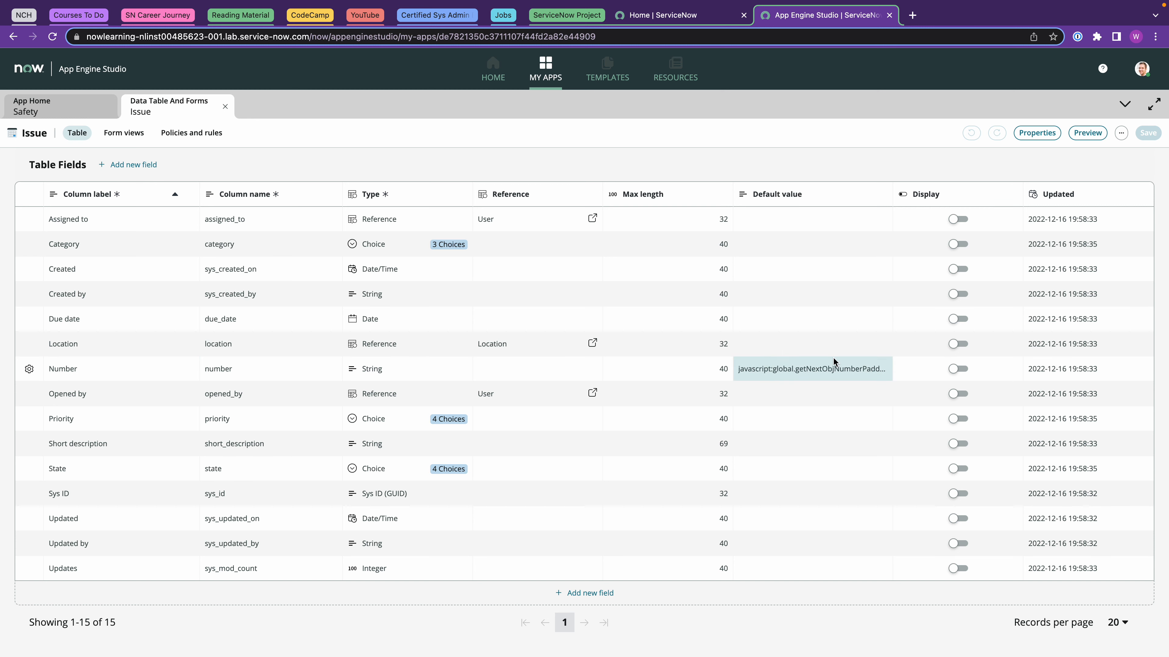
Make Number the Issue table's display field and check the Category choices.
{"action": "left_click", "coordinate": [954, 369]}
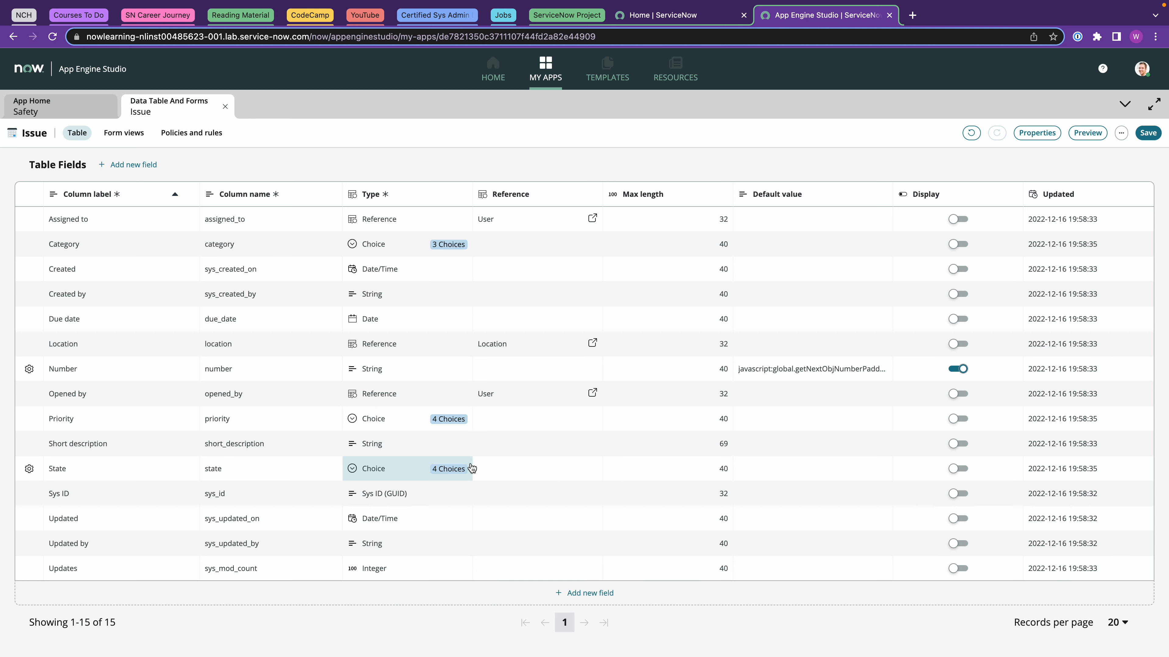
{"action": "left_click", "coordinate": [451, 245]}
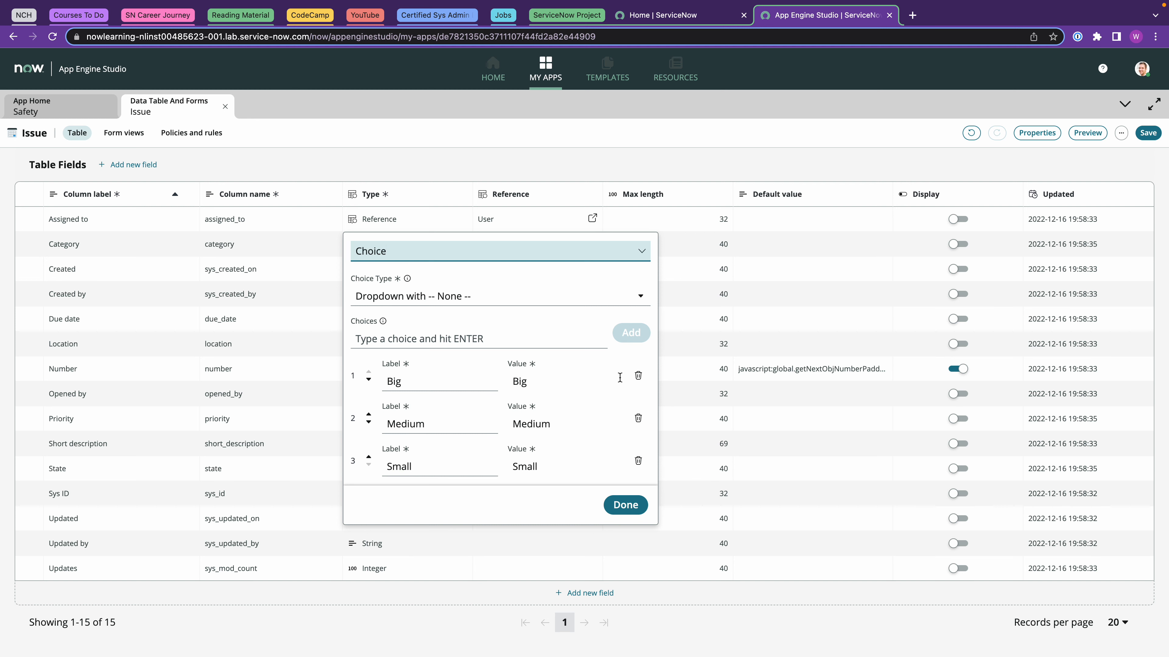
{"action": "left_click", "coordinate": [625, 504]}
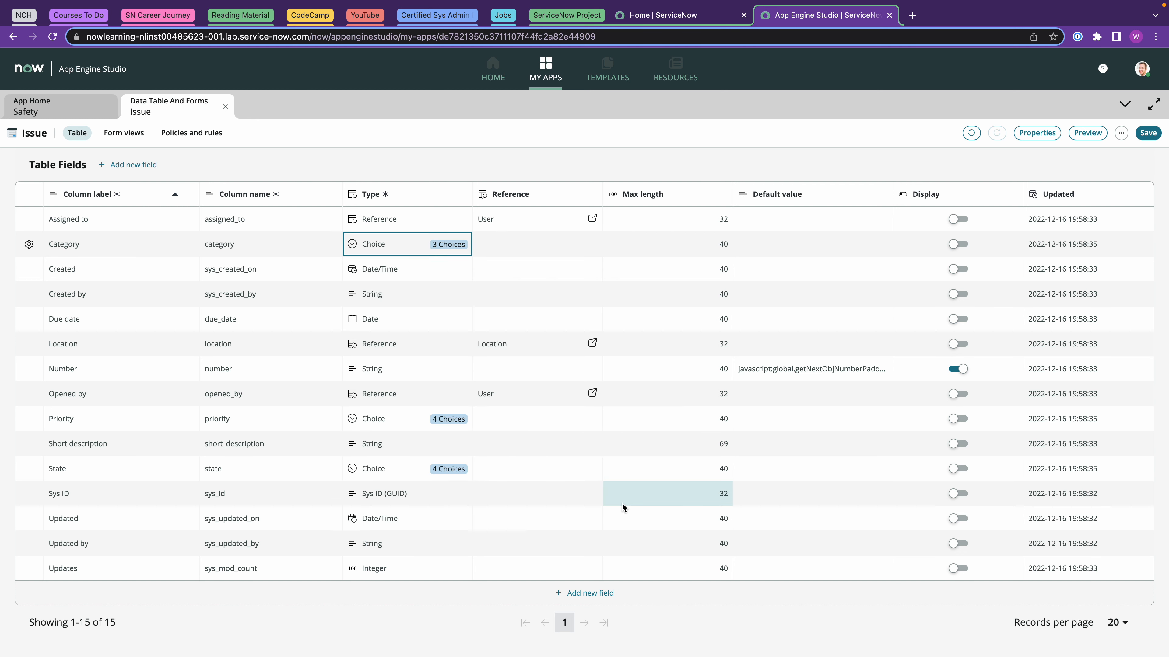
Check the Priority (1 - Critical to 4 - Low) and State choices, then save the table.
{"action": "left_click", "coordinate": [457, 431]}
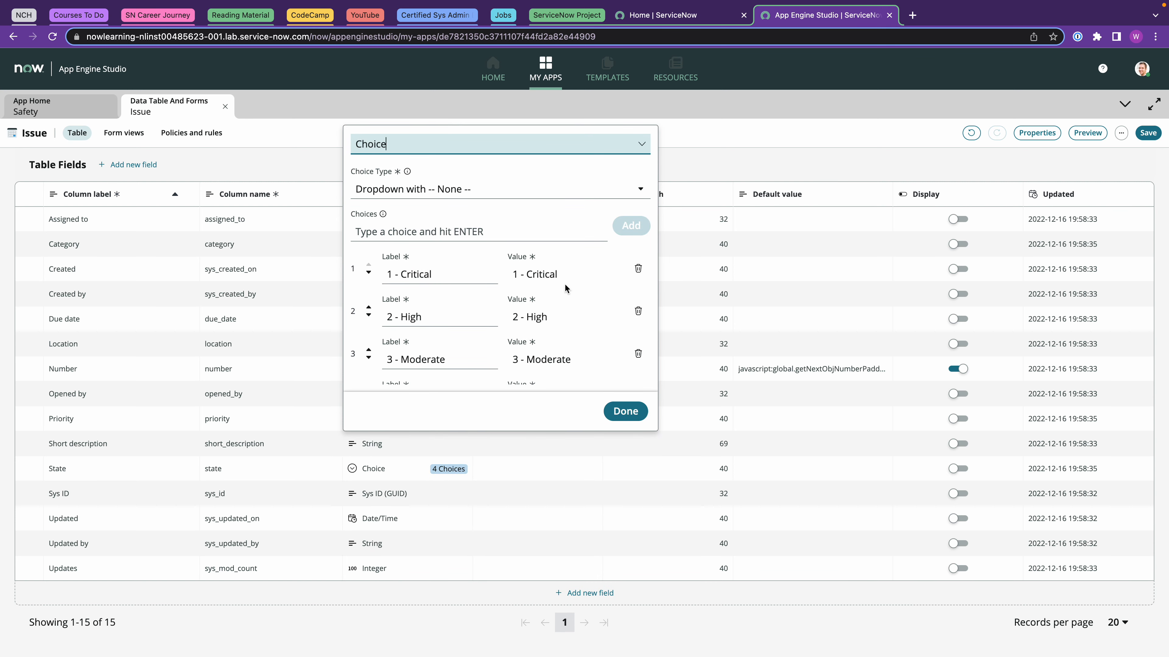
{"action": "scroll", "coordinate": [558, 313], "scroll_direction": "down", "scroll_amount": 2}
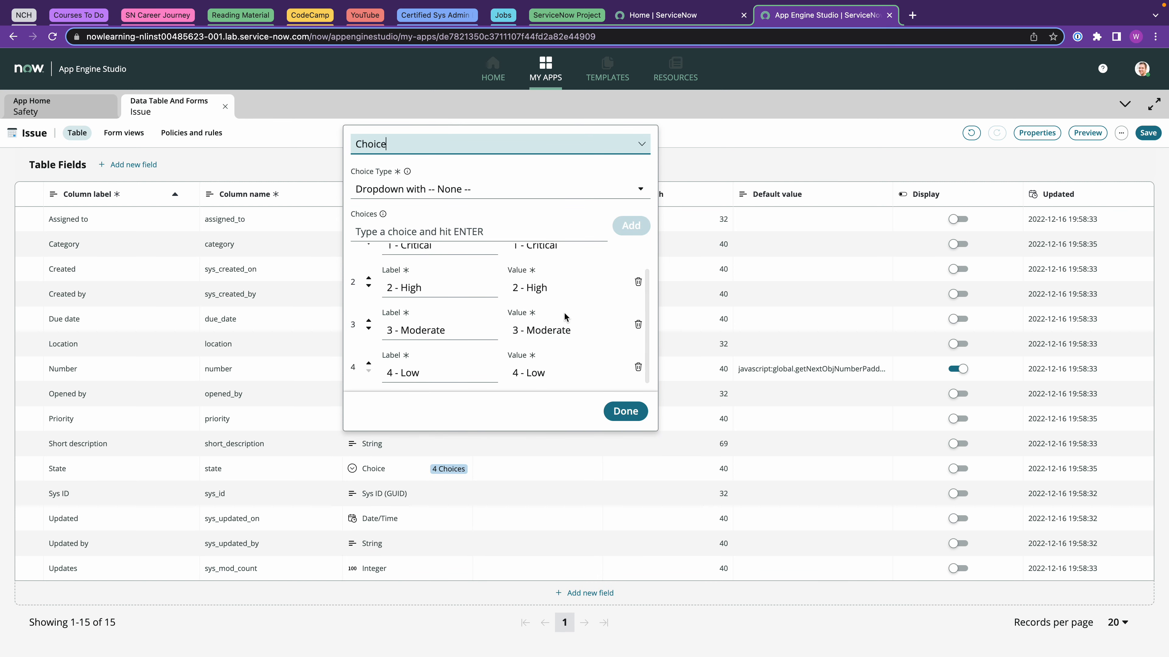
{"action": "left_click", "coordinate": [626, 411]}
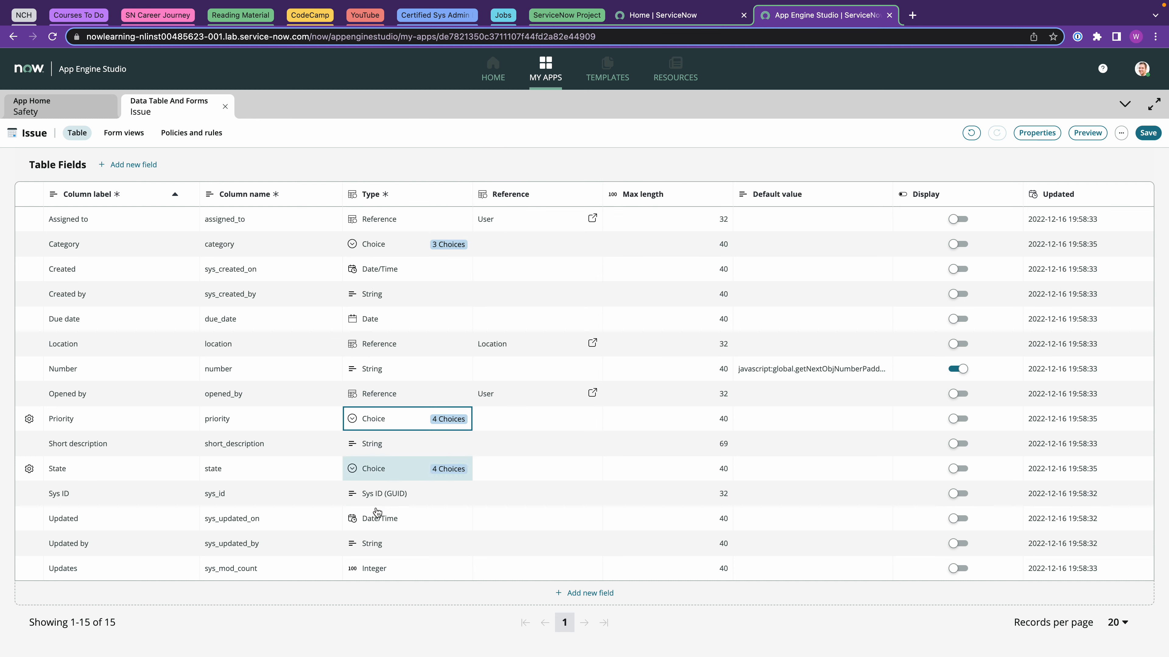
{"action": "left_click", "coordinate": [454, 469]}
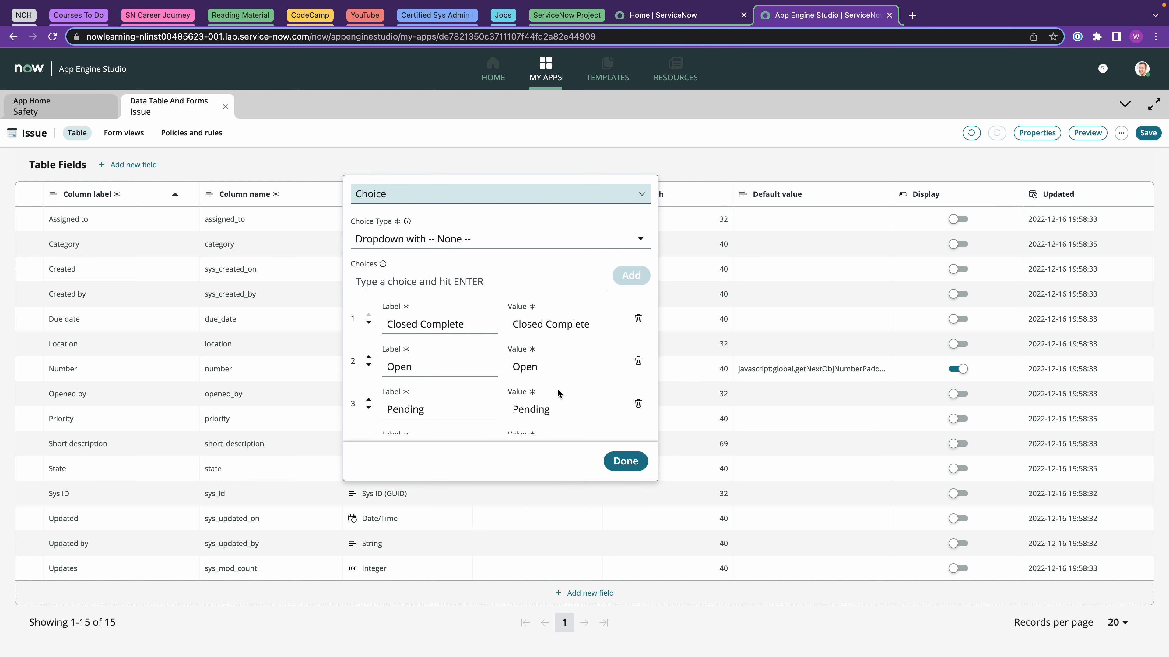
{"action": "scroll", "coordinate": [557, 388], "scroll_direction": "down", "scroll_amount": 1}
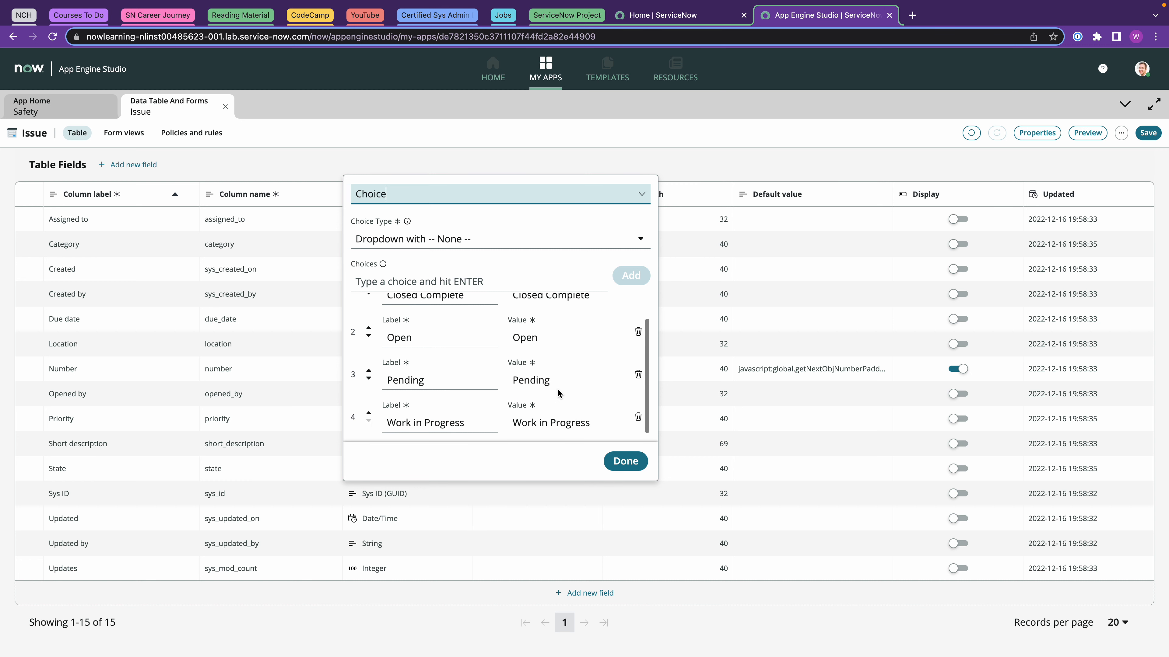
{"action": "left_click", "coordinate": [624, 461]}
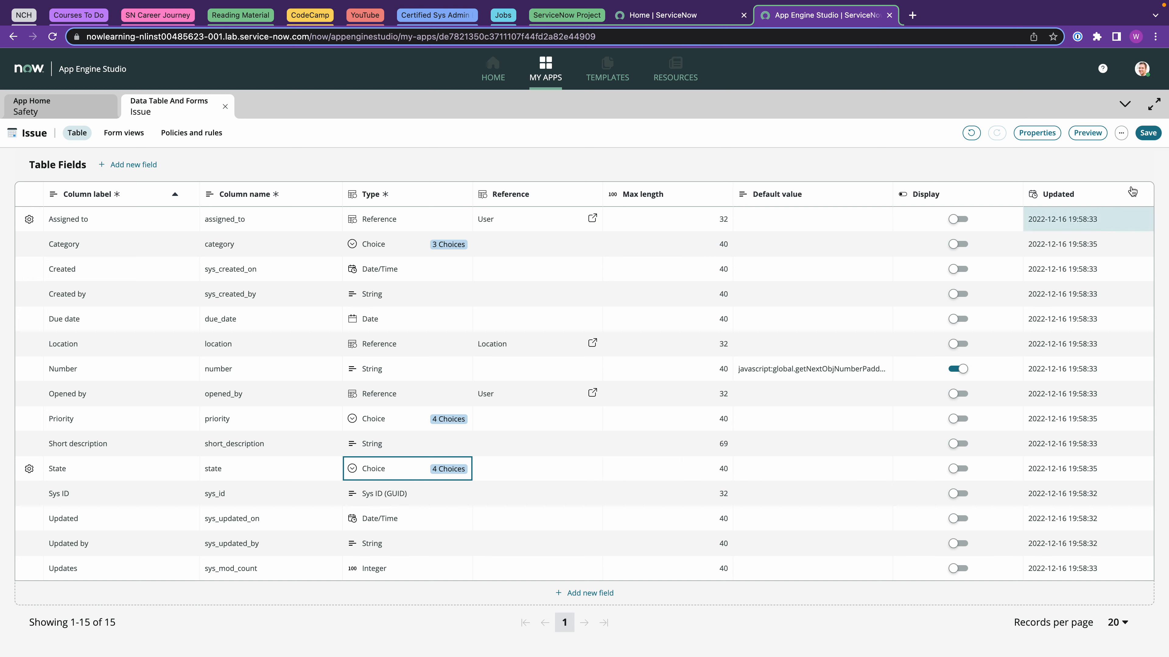
{"action": "left_click", "coordinate": [1150, 136]}
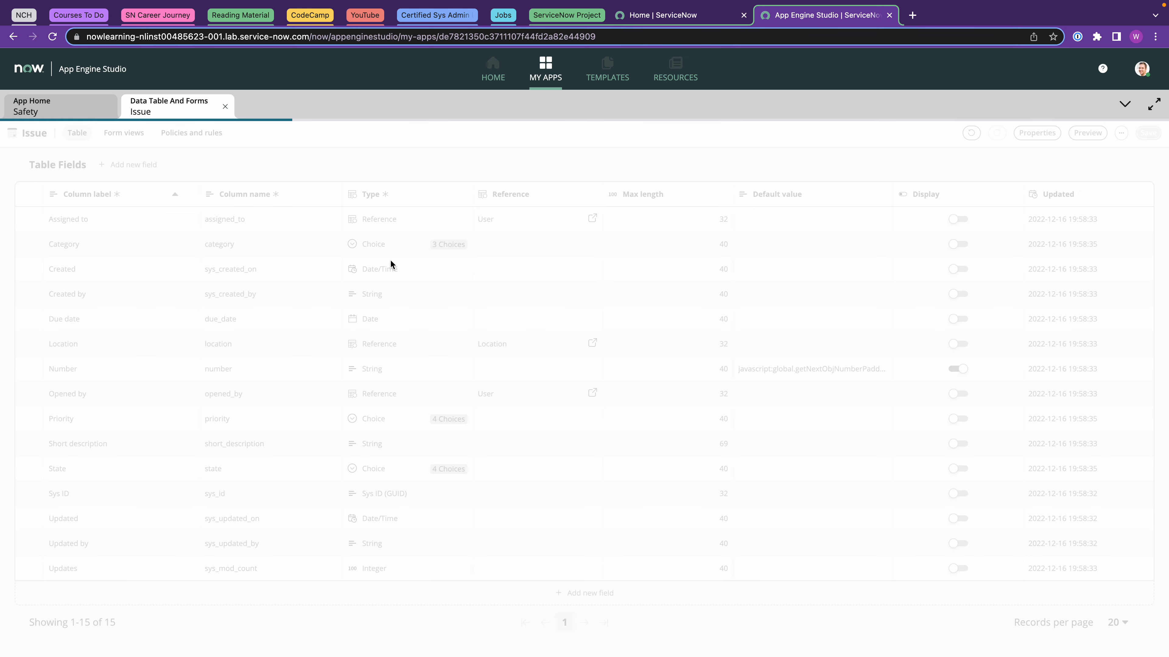
Return to the Safety app home and pick the Record producer catalog-item experience.
{"action": "left_click", "coordinate": [225, 106]}
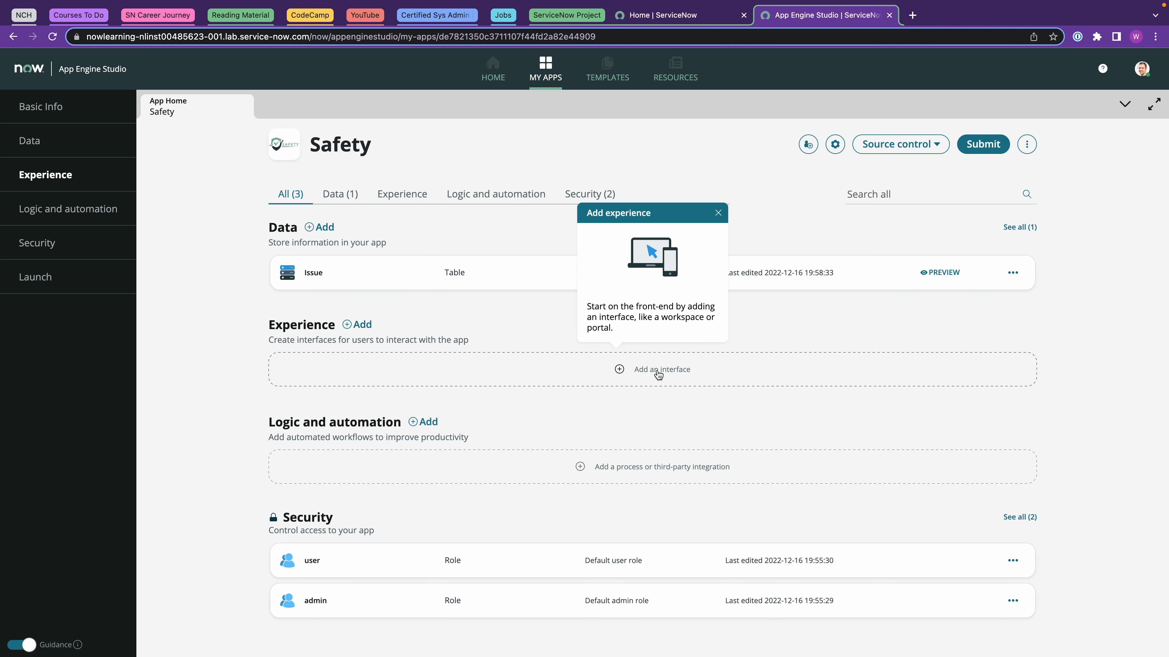
{"action": "left_click", "coordinate": [645, 373]}
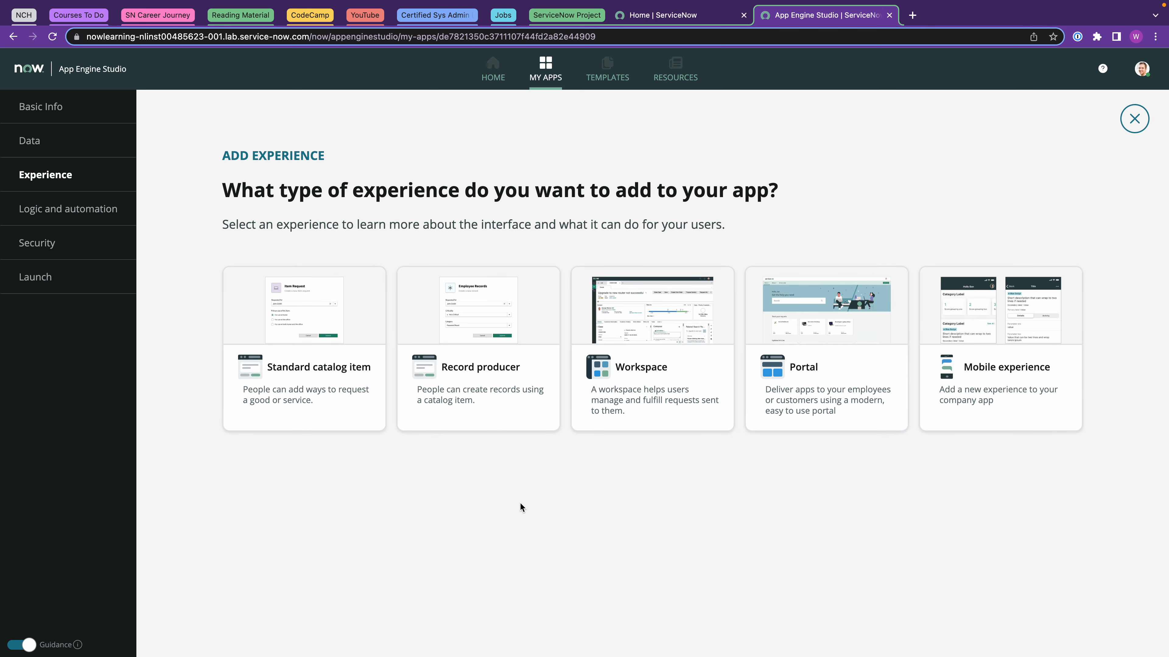
{"action": "left_click", "coordinate": [474, 367]}
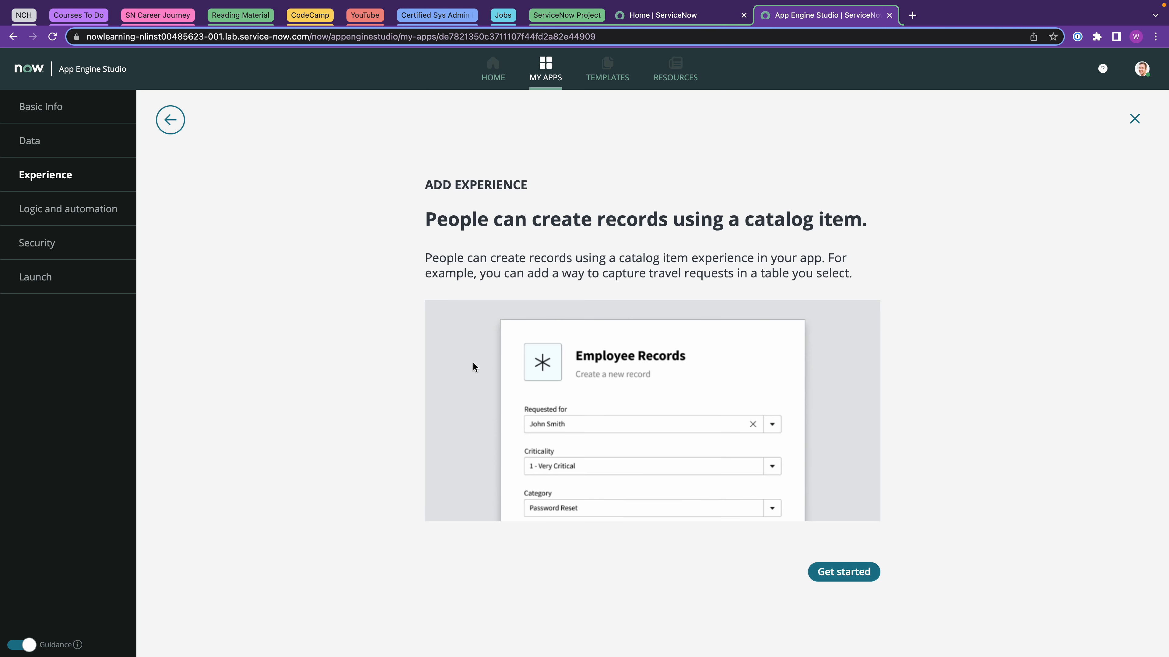
Create the 'Report a Safety Issue' record producer with its pasted short description and open it for editing.
{"action": "left_click", "coordinate": [839, 576]}
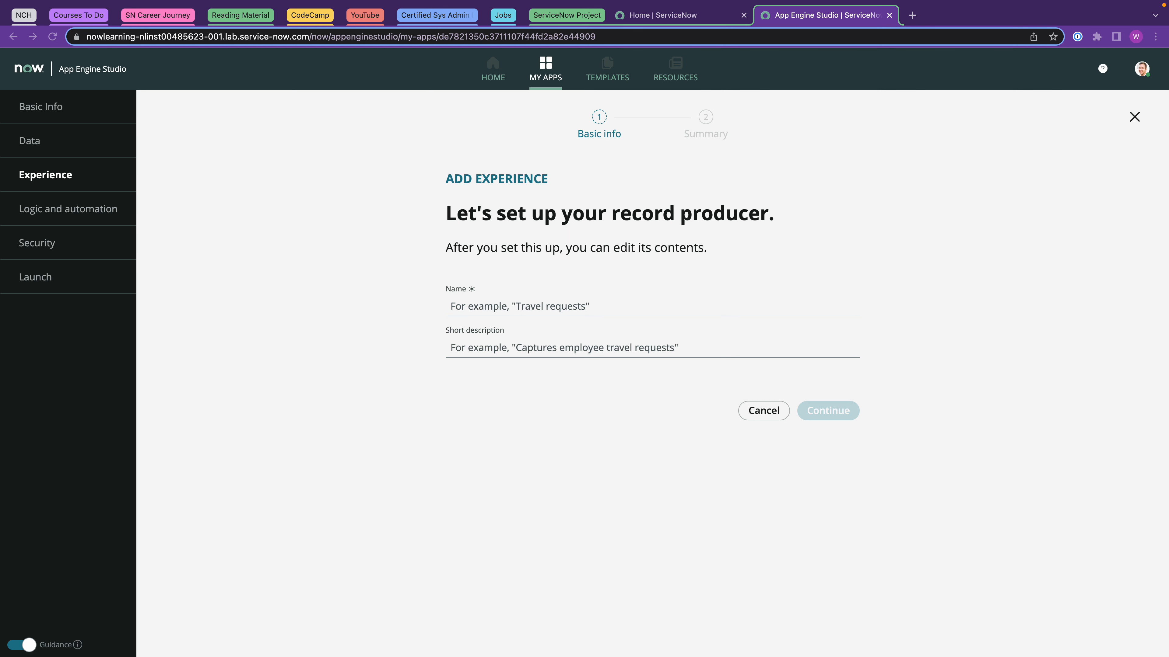
{"action": "left_click", "coordinate": [490, 306]}
{"action": "left_click", "coordinate": [489, 306]}
{"action": "type", "text": "Report a Safety Issue"}
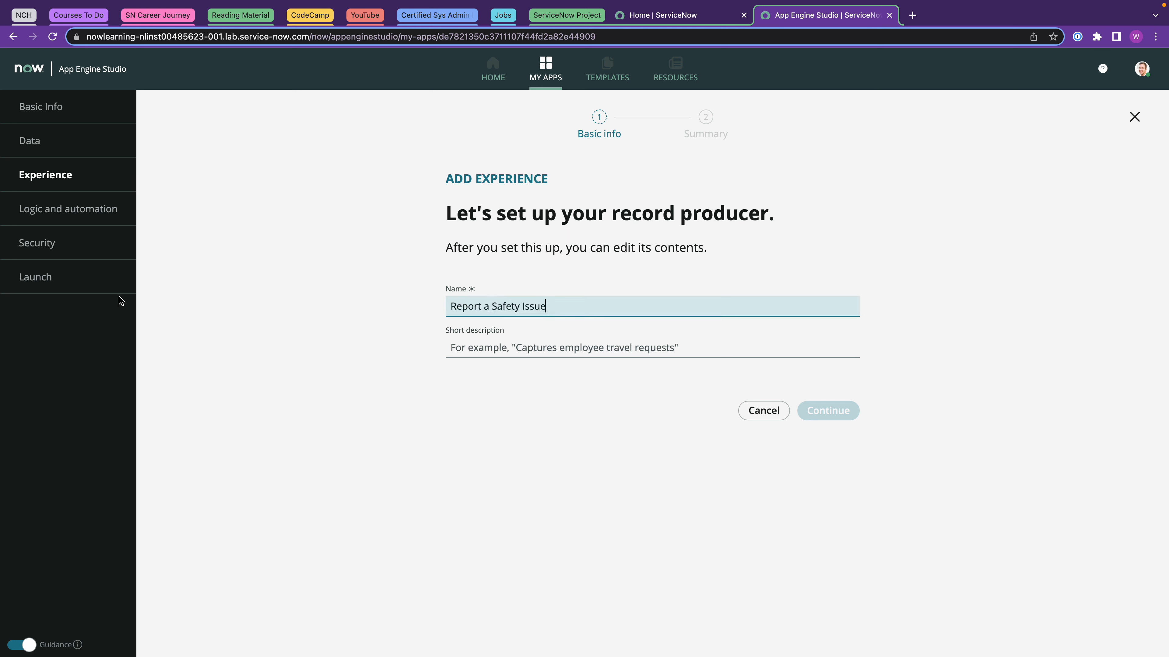
{"action": "key", "text": "super+Tab"}
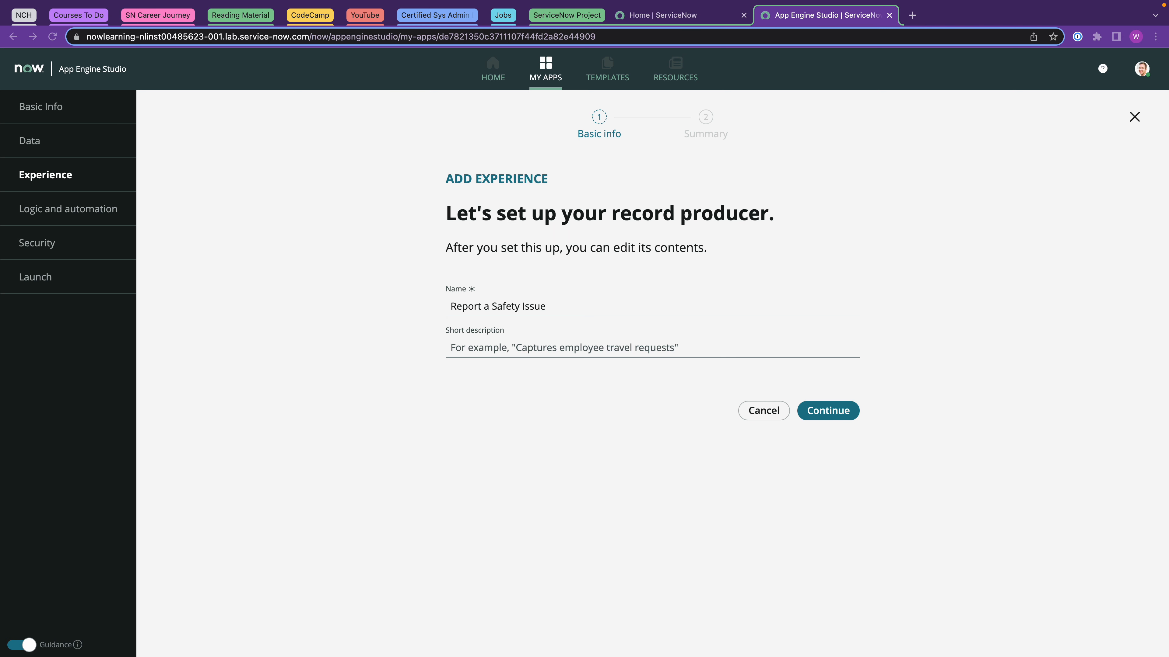
{"action": "left_click", "coordinate": [492, 348]}
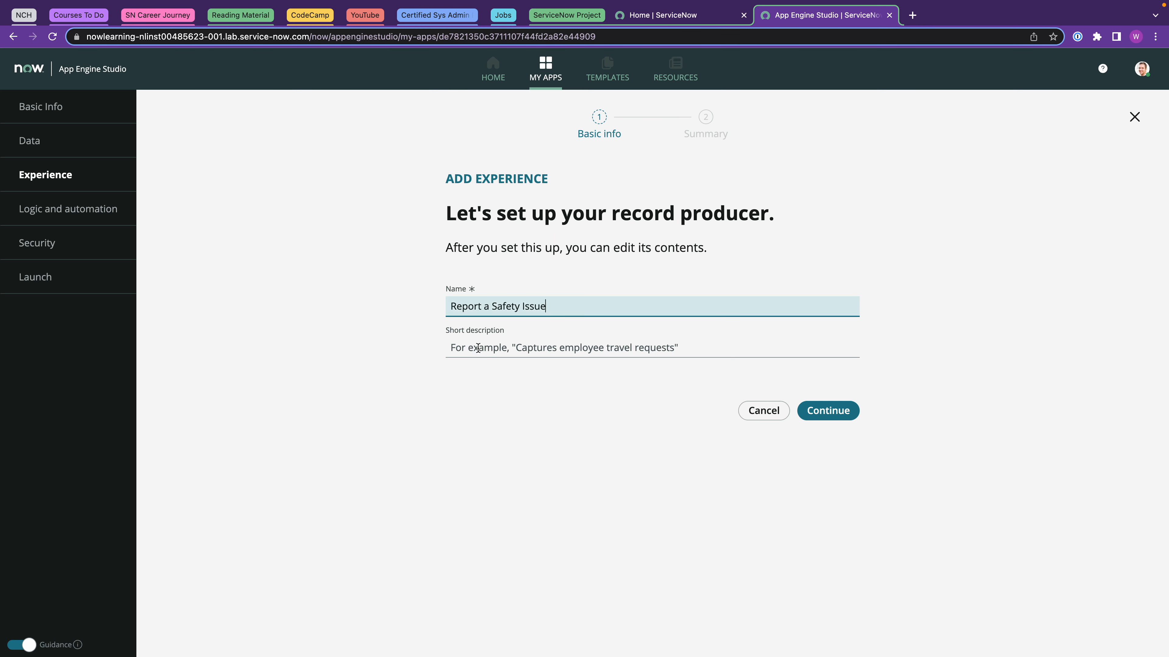
{"action": "type", "text": "See something, report something - be safe!"}
{"action": "left_click", "coordinate": [828, 410]}
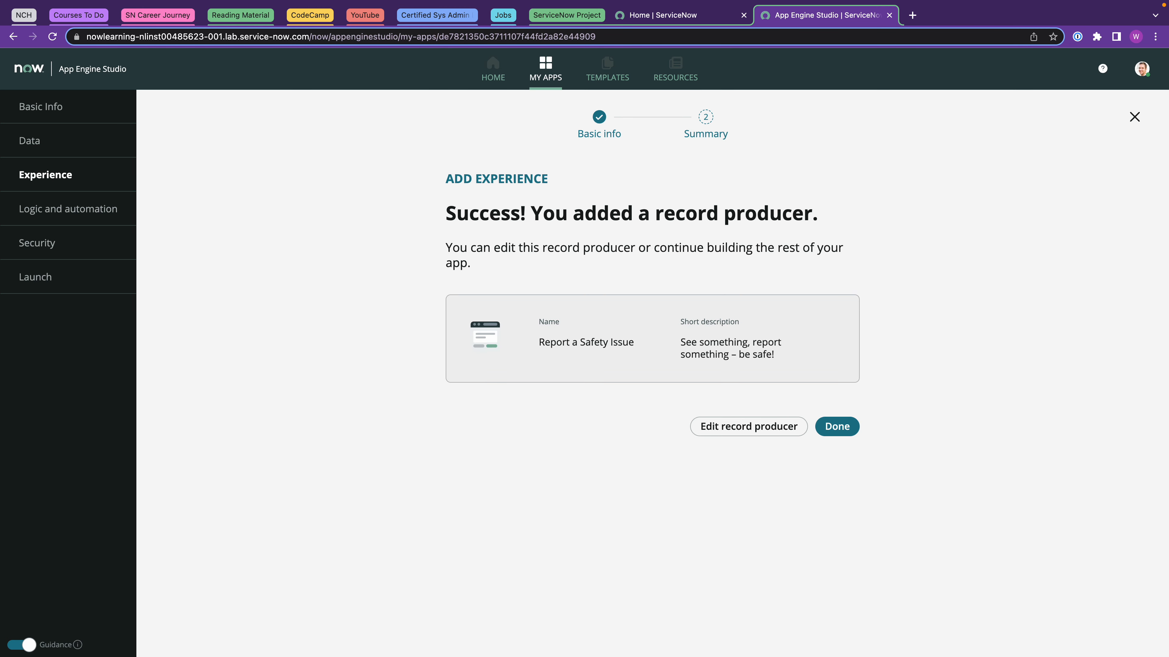
{"action": "left_click", "coordinate": [725, 429]}
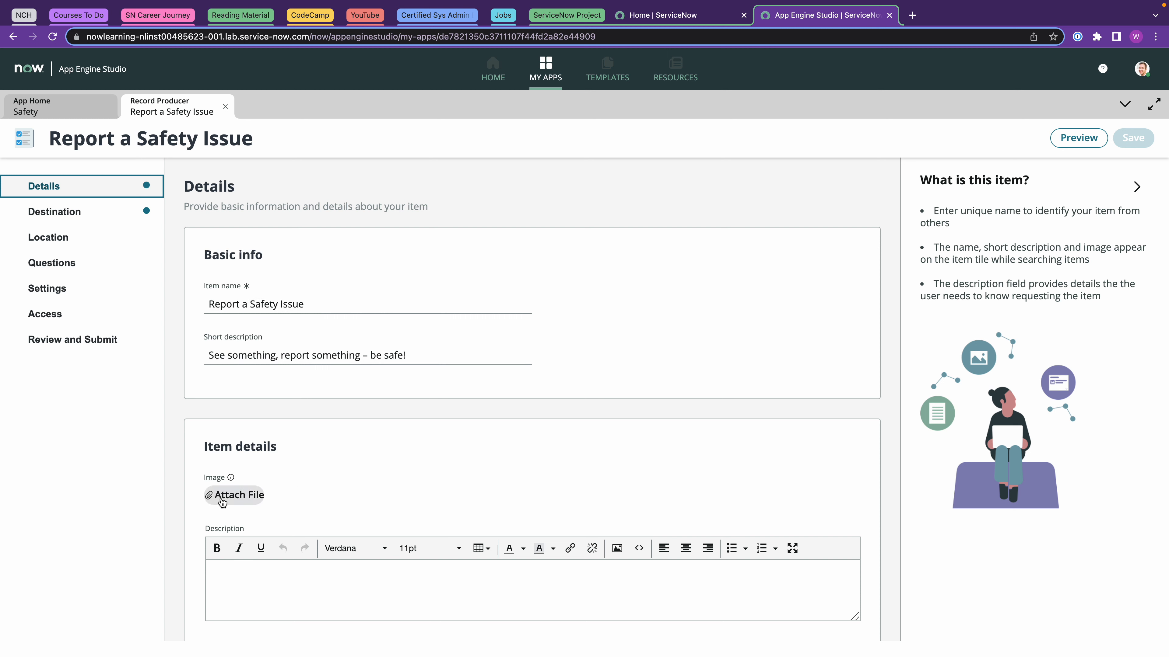
Attach the safetylogo.png image to the record producer.
{"action": "left_click", "coordinate": [228, 497]}
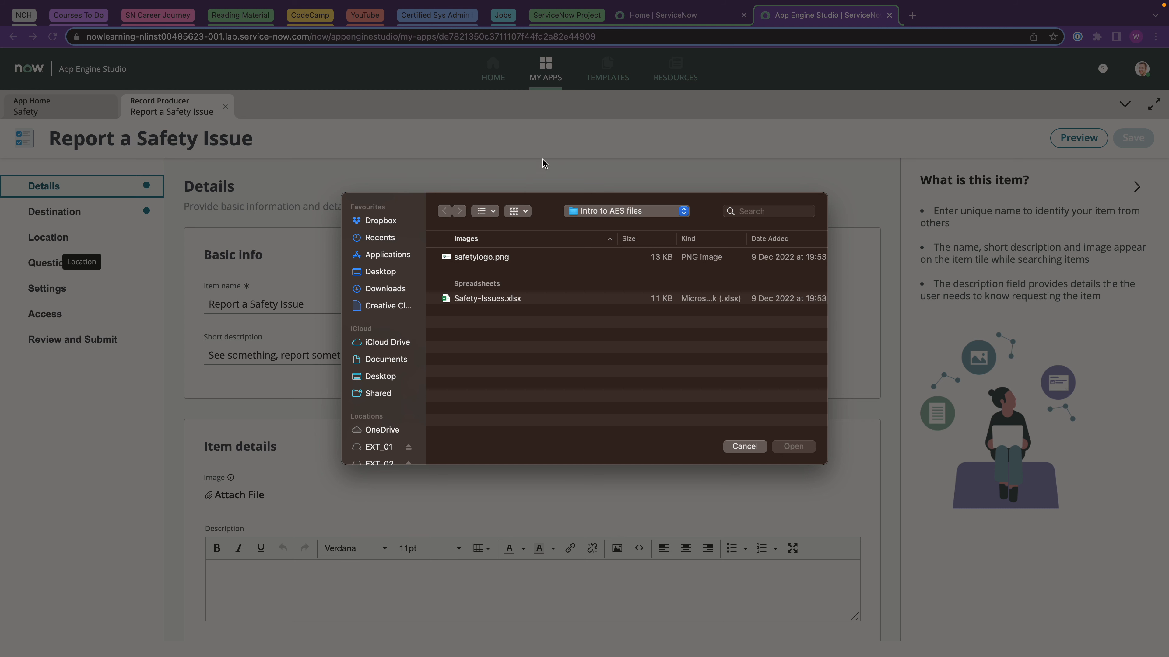
{"action": "left_click", "coordinate": [489, 258]}
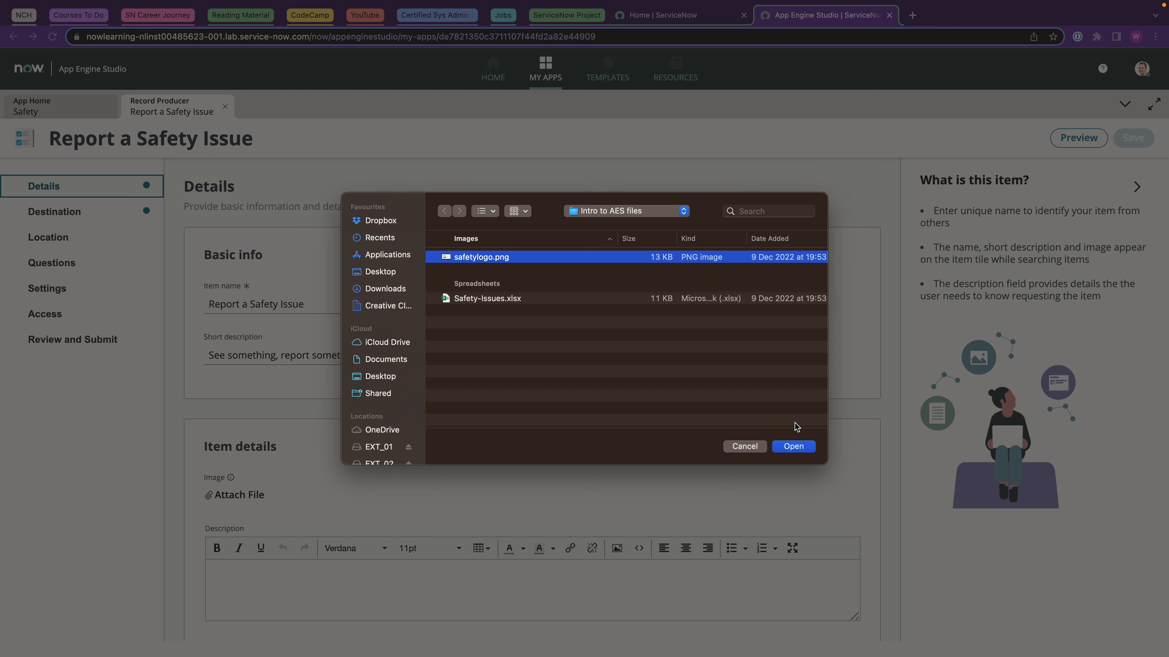
{"action": "left_click", "coordinate": [794, 446]}
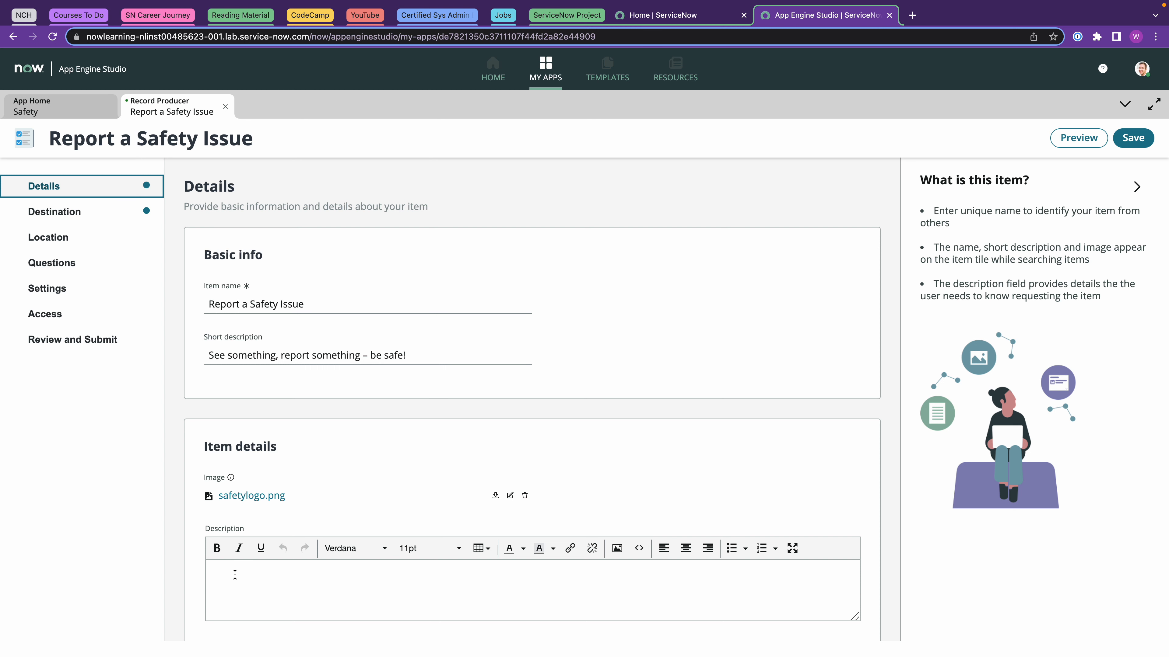
Paste the description 'Report a big, medium, or small safety issue.' and save.
{"action": "left_click", "coordinate": [235, 574]}
{"action": "type", "text": "Report a big, medium, or small safety issue."}
{"action": "scroll", "coordinate": [756, 457], "scroll_direction": "down", "scroll_amount": 1}
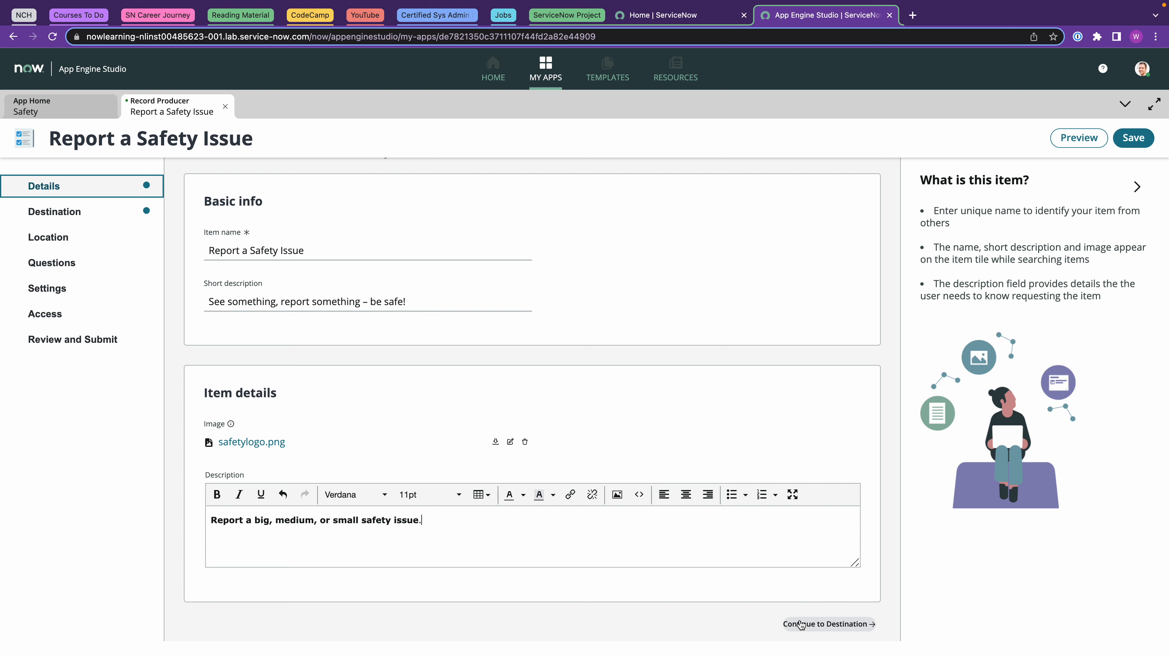
{"action": "left_click", "coordinate": [1132, 139]}
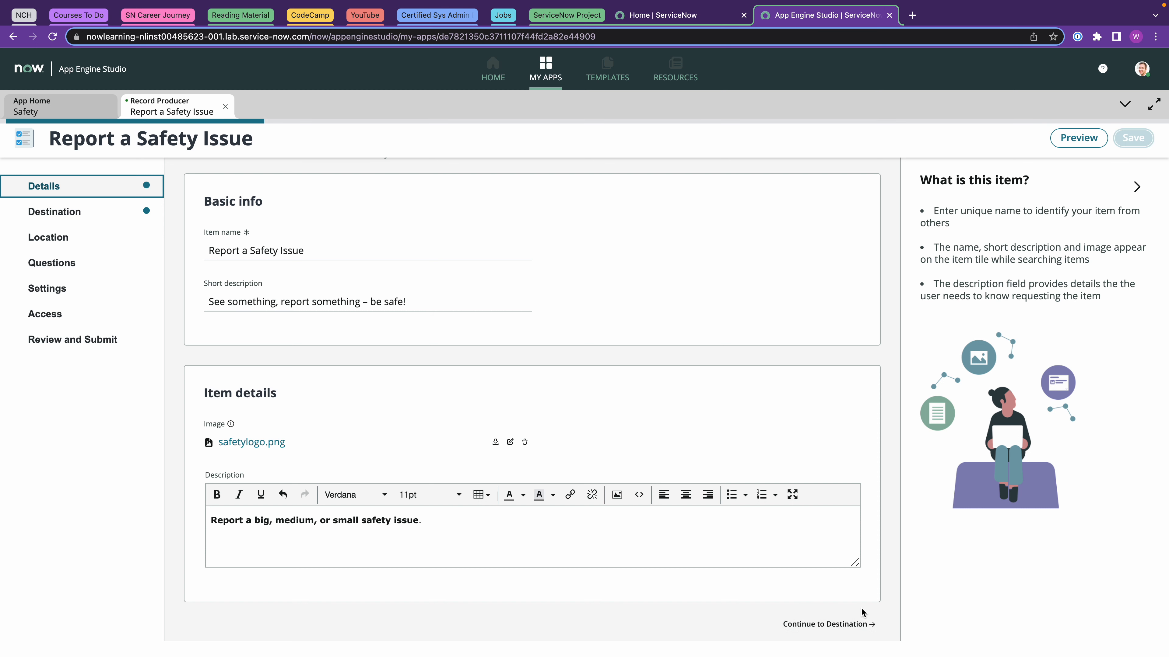
{"action": "left_click", "coordinate": [837, 626]}
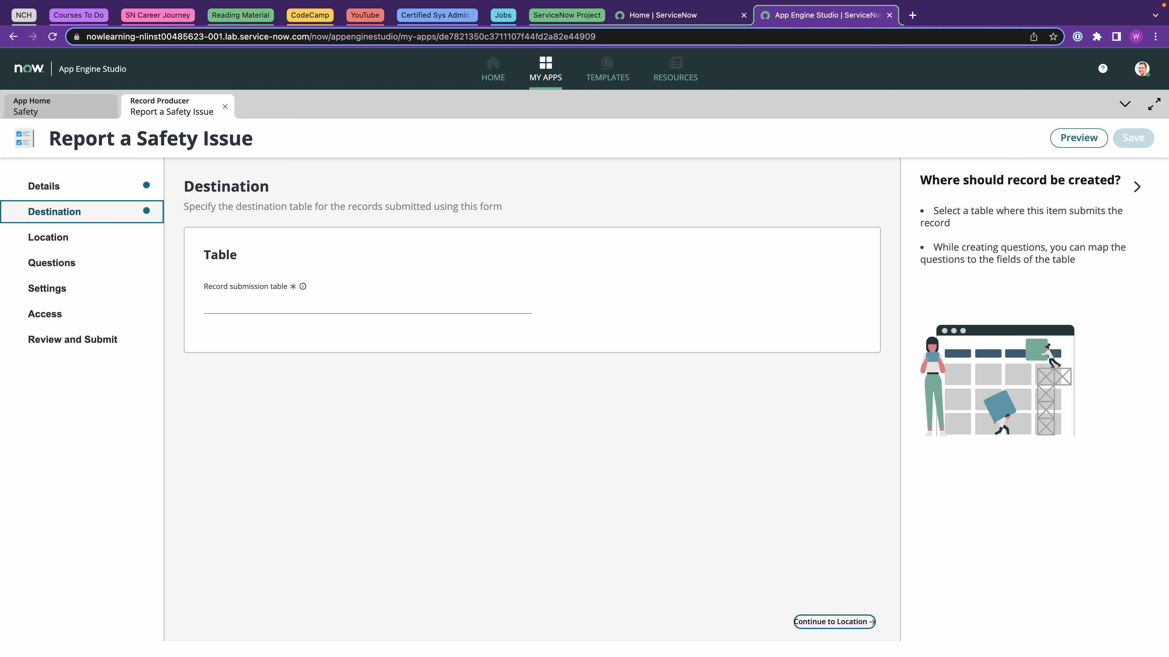
Set Issue as the record submission table and save.
{"action": "left_click", "coordinate": [228, 305]}
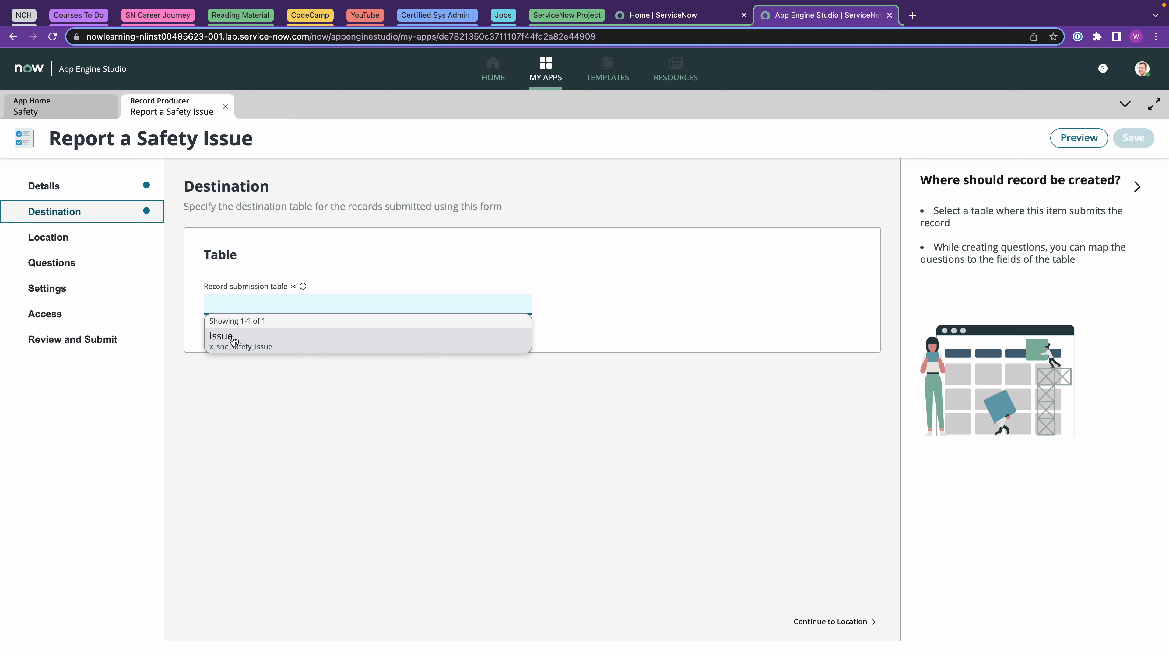
{"action": "left_click", "coordinate": [234, 341]}
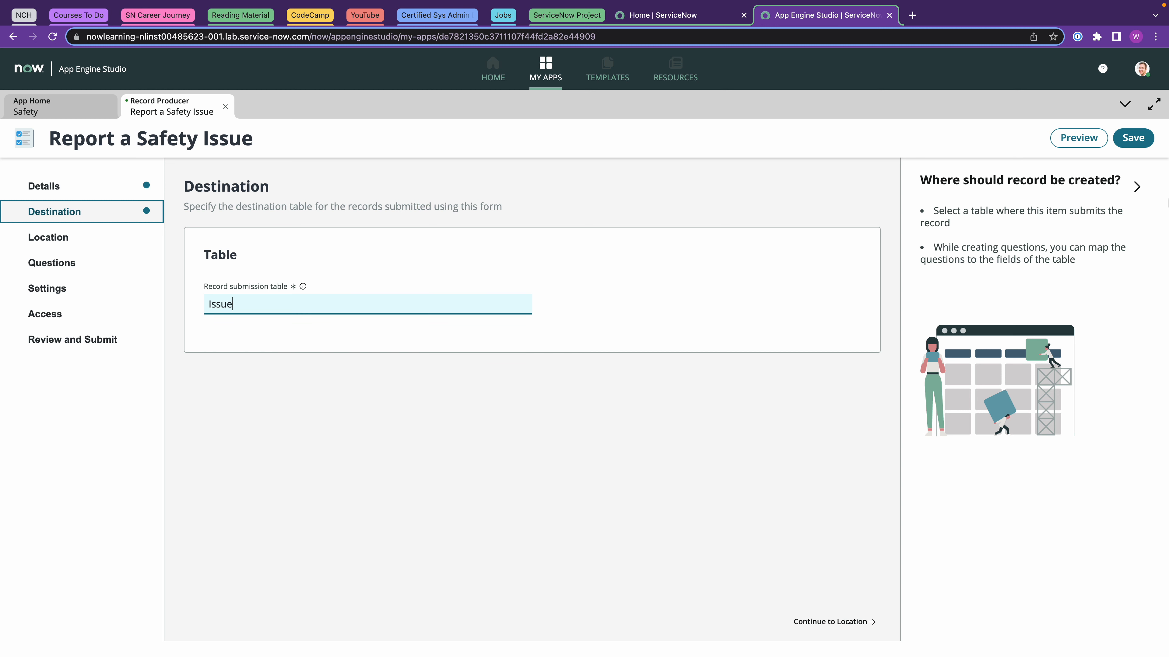
{"action": "left_click", "coordinate": [1133, 139]}
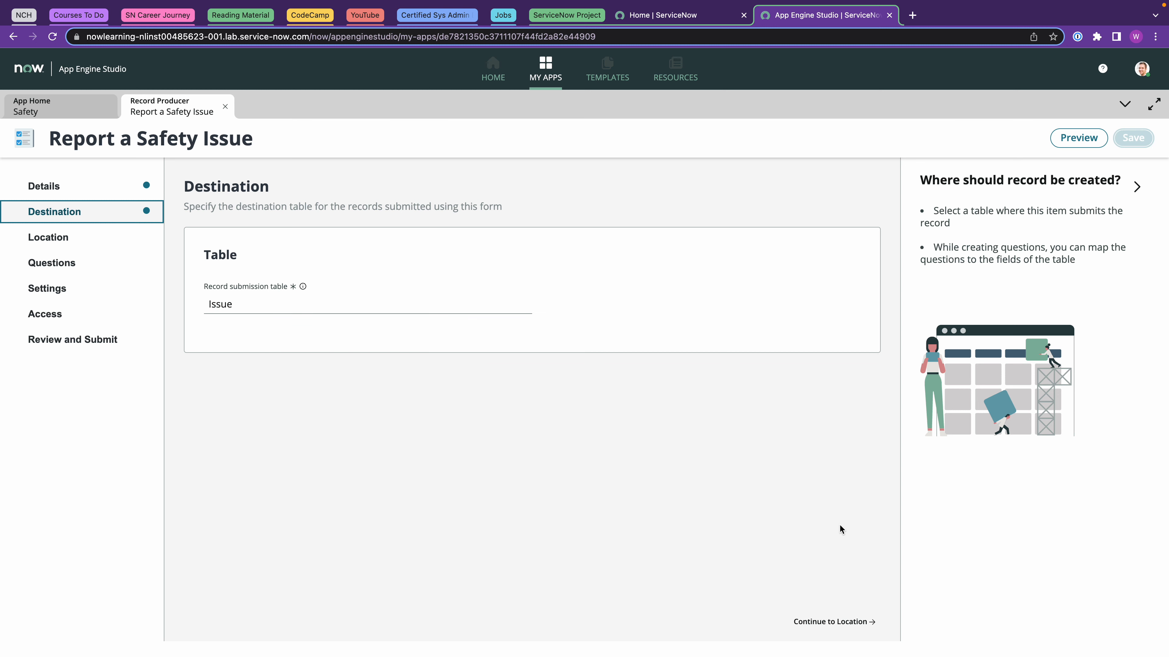
{"action": "left_click", "coordinate": [833, 622]}
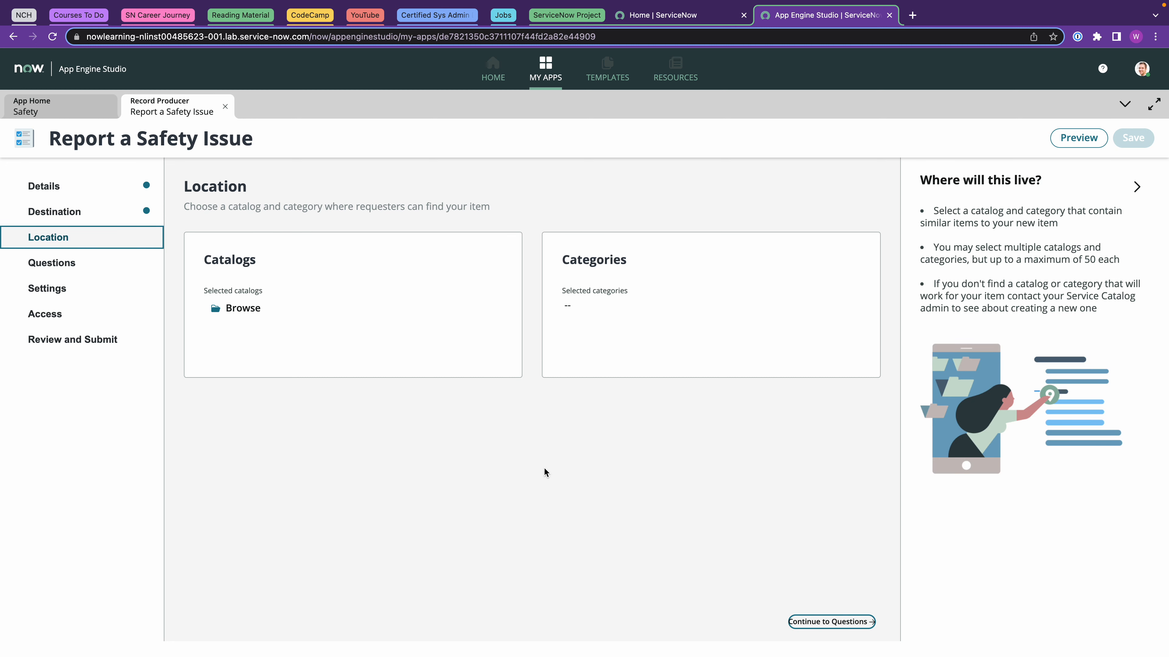
Add Service Catalog to the item's selected catalogs.
{"action": "left_click", "coordinate": [251, 309]}
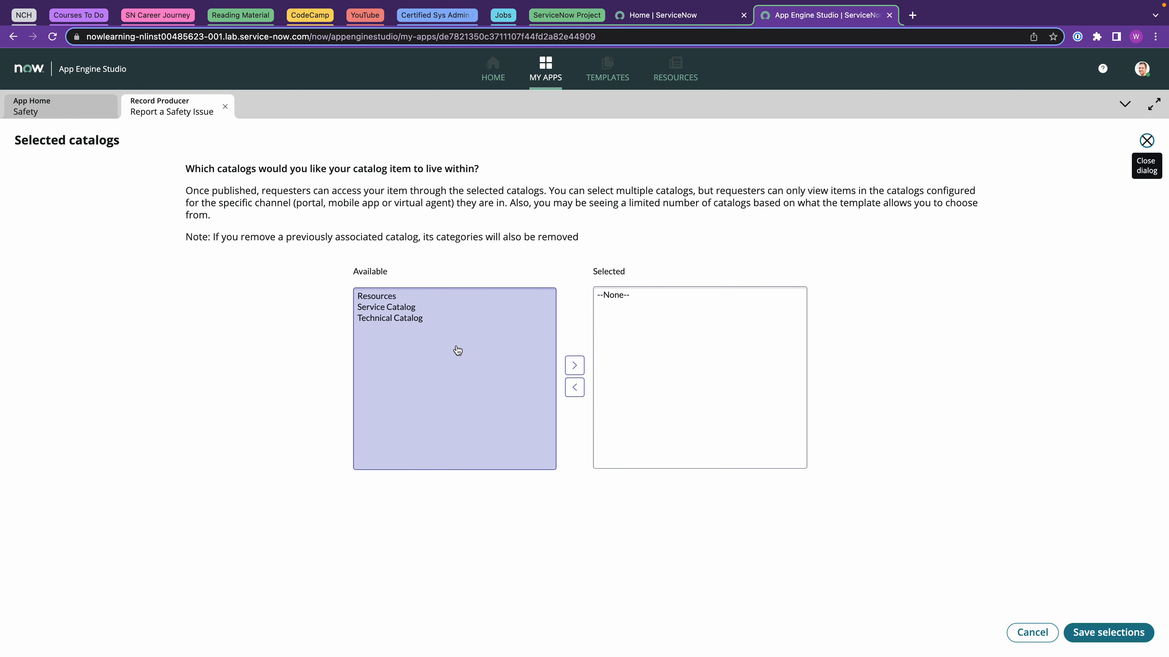
{"action": "left_click", "coordinate": [399, 307]}
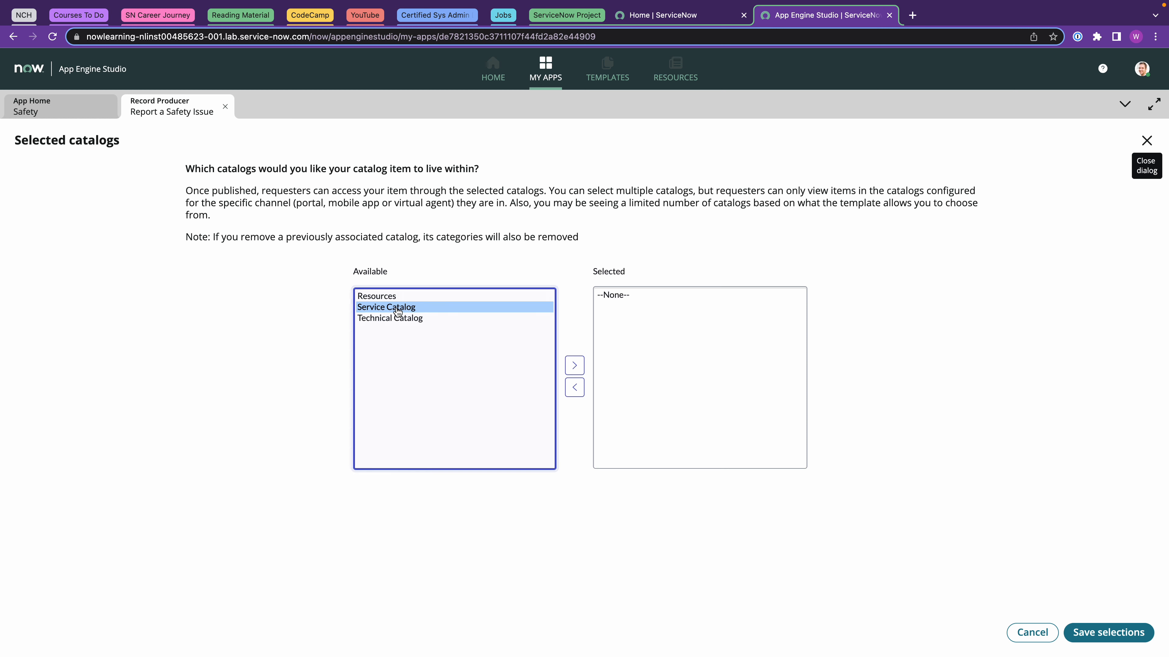
{"action": "left_click", "coordinate": [575, 366]}
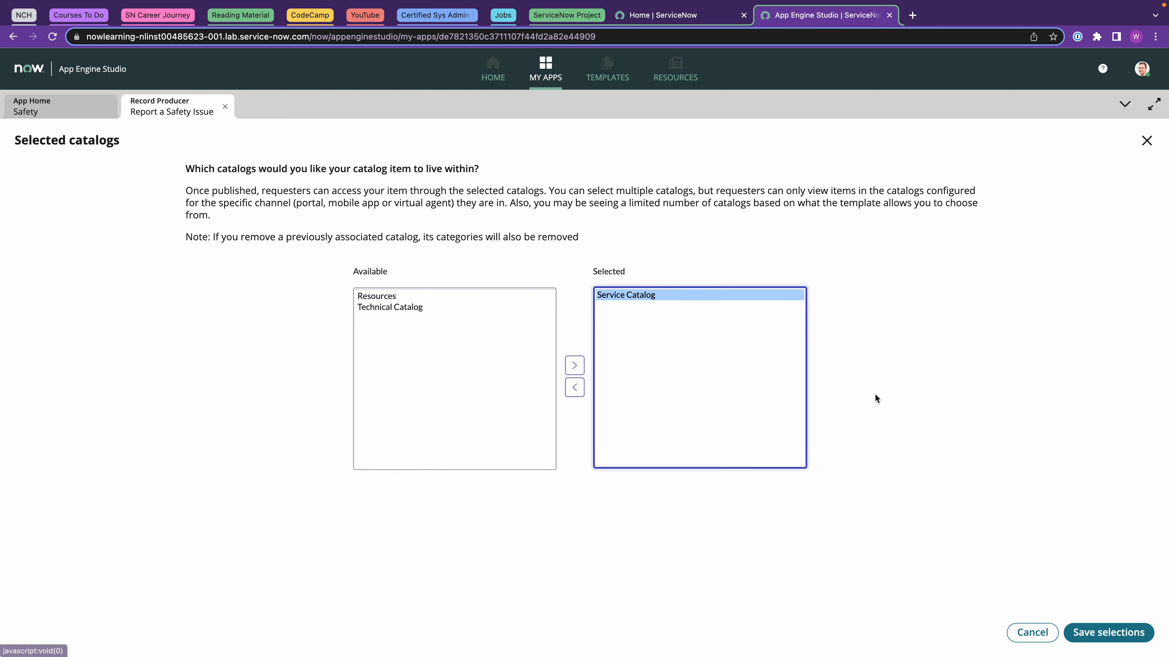
{"action": "left_click", "coordinate": [1074, 632]}
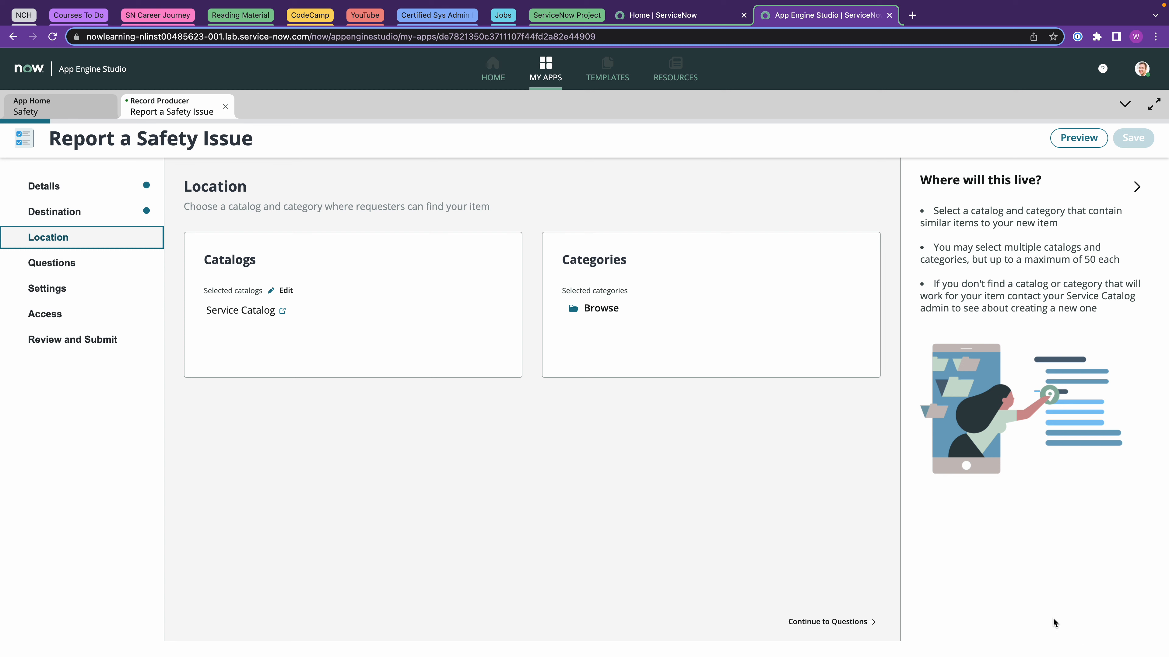
Add the Can We Help You? category to the item's selected categories.
{"action": "left_click", "coordinate": [598, 308]}
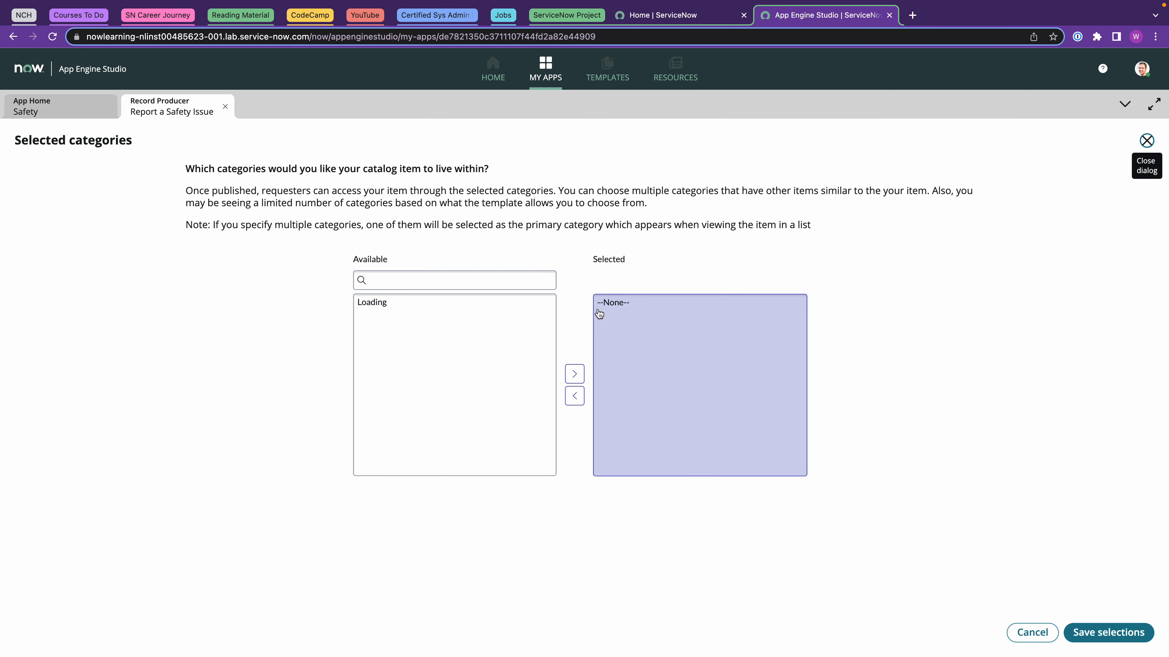
{"action": "left_click", "coordinate": [402, 313]}
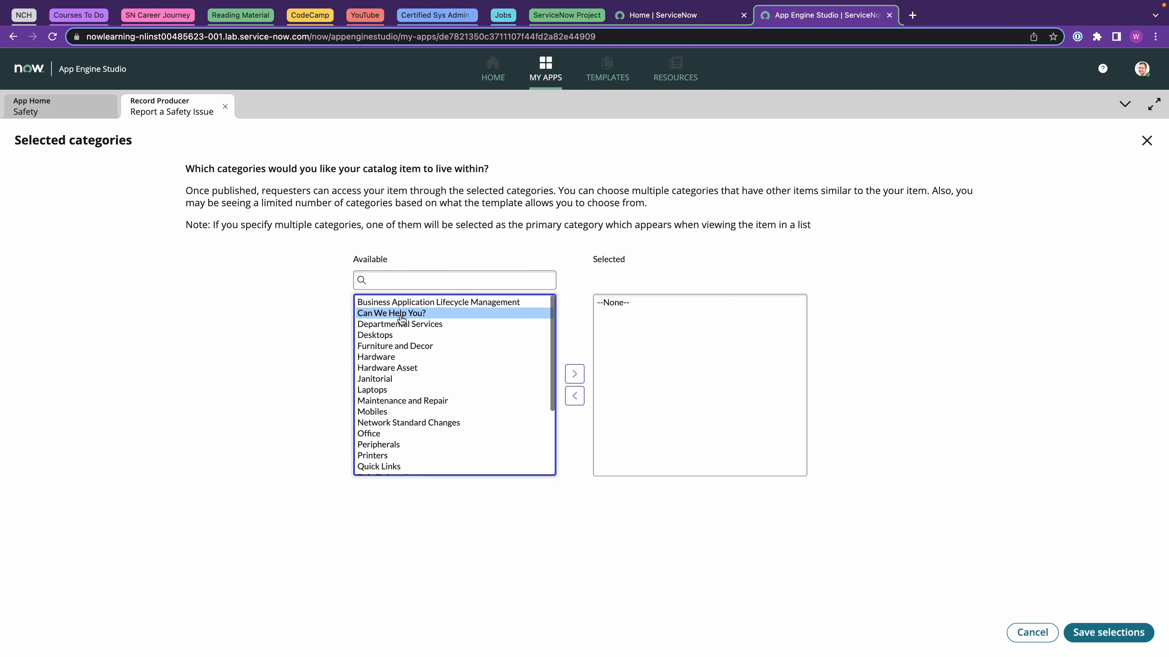
{"action": "left_click", "coordinate": [575, 382]}
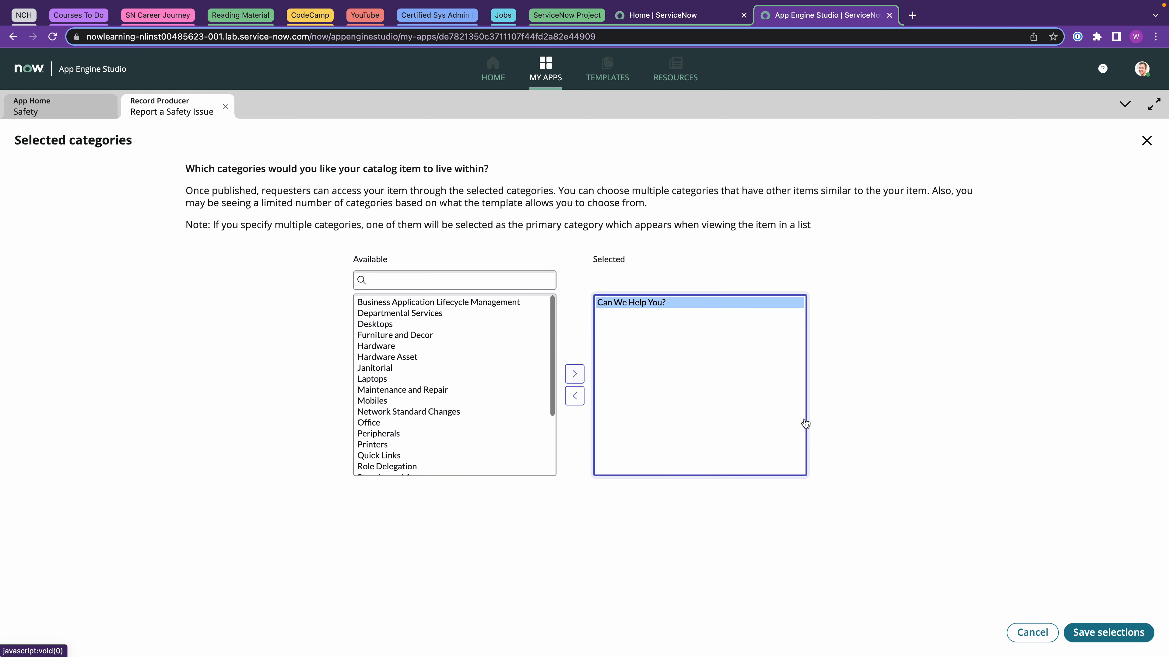
{"action": "left_click", "coordinate": [1082, 633]}
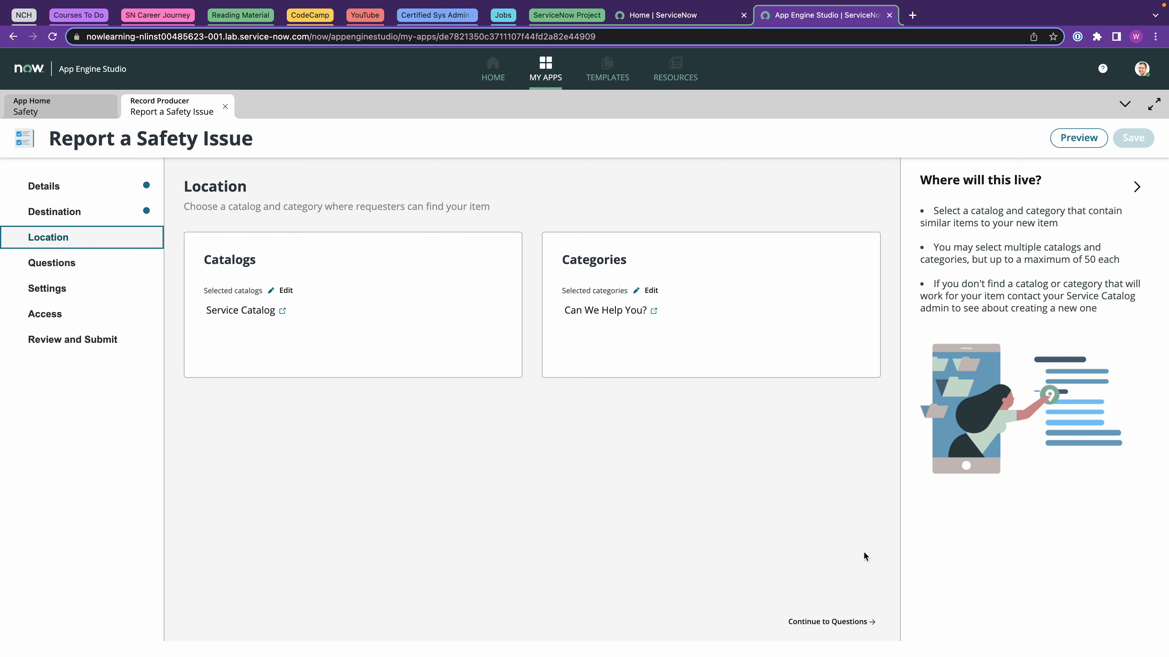
{"action": "left_click", "coordinate": [845, 622]}
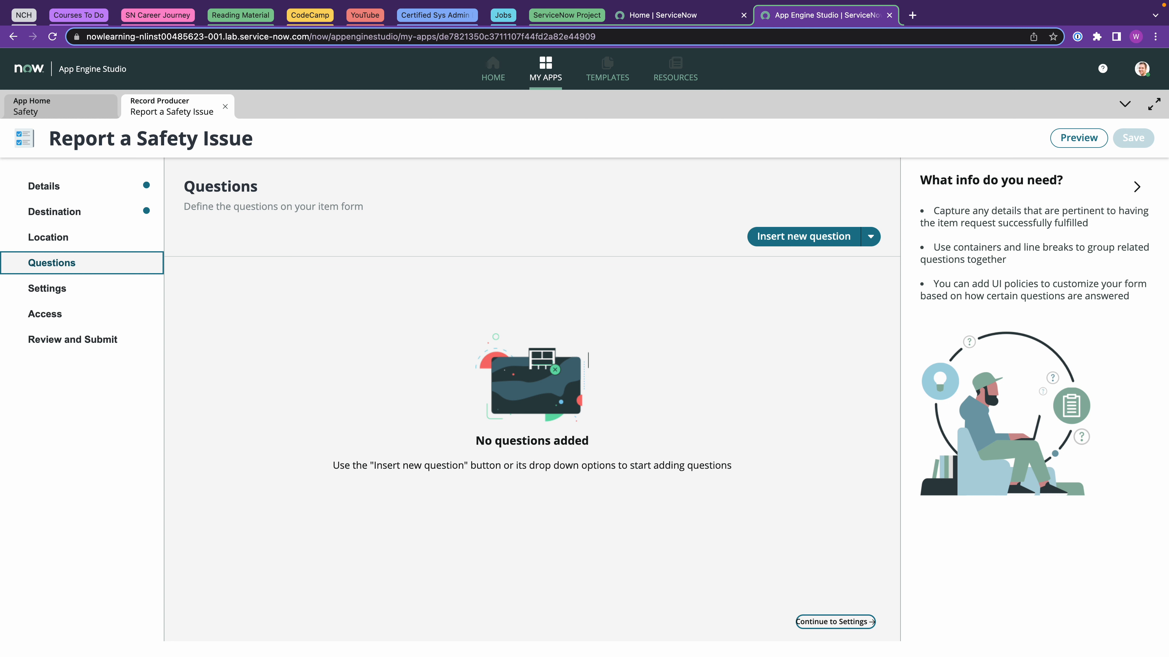
Create a new fixed-value dropdown choice question mapped to the Category field.
{"action": "left_click", "coordinate": [806, 236]}
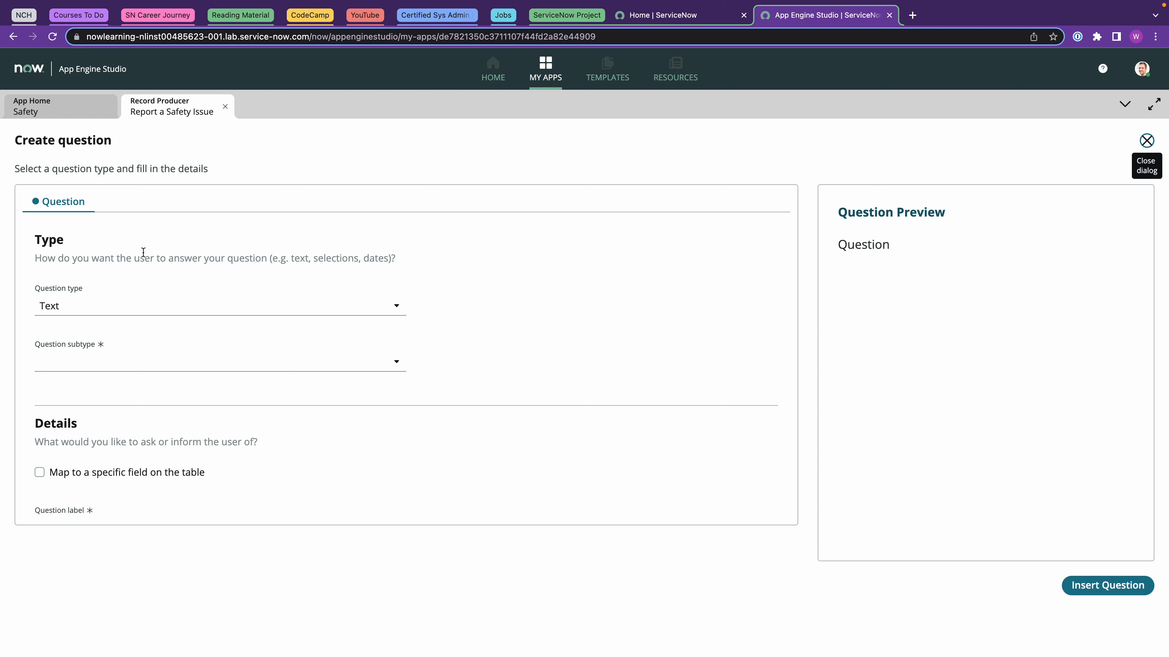
{"action": "left_click", "coordinate": [62, 306]}
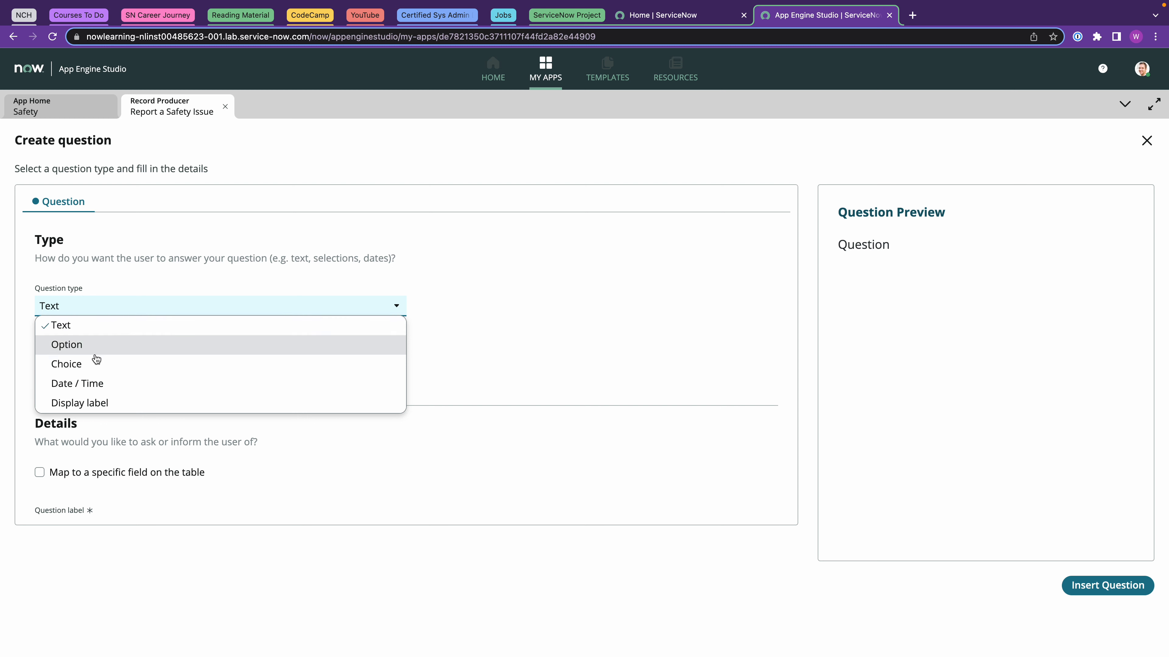
{"action": "left_click", "coordinate": [82, 365]}
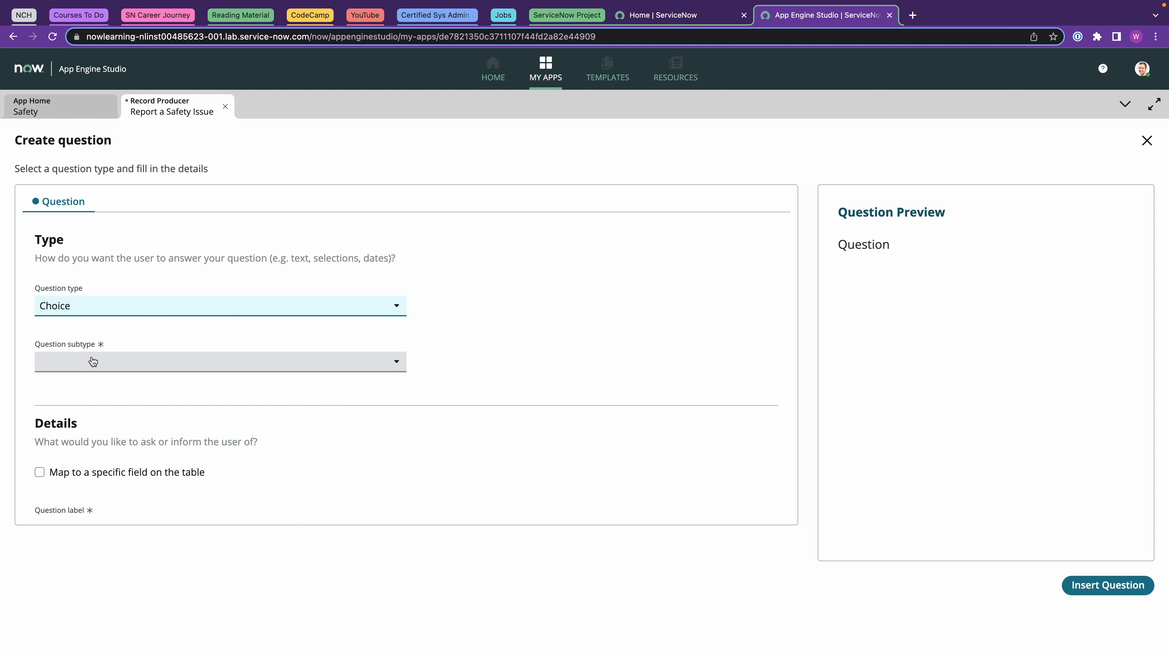
{"action": "left_click", "coordinate": [92, 362]}
{"action": "left_click", "coordinate": [159, 382]}
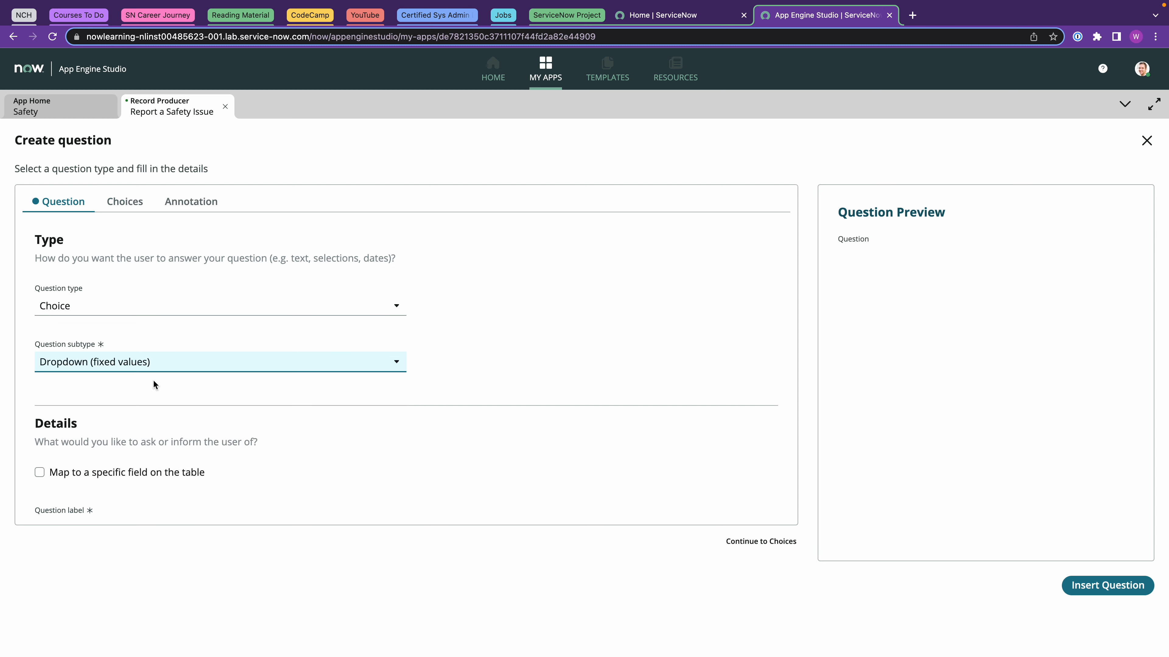
{"action": "left_click", "coordinate": [95, 475]}
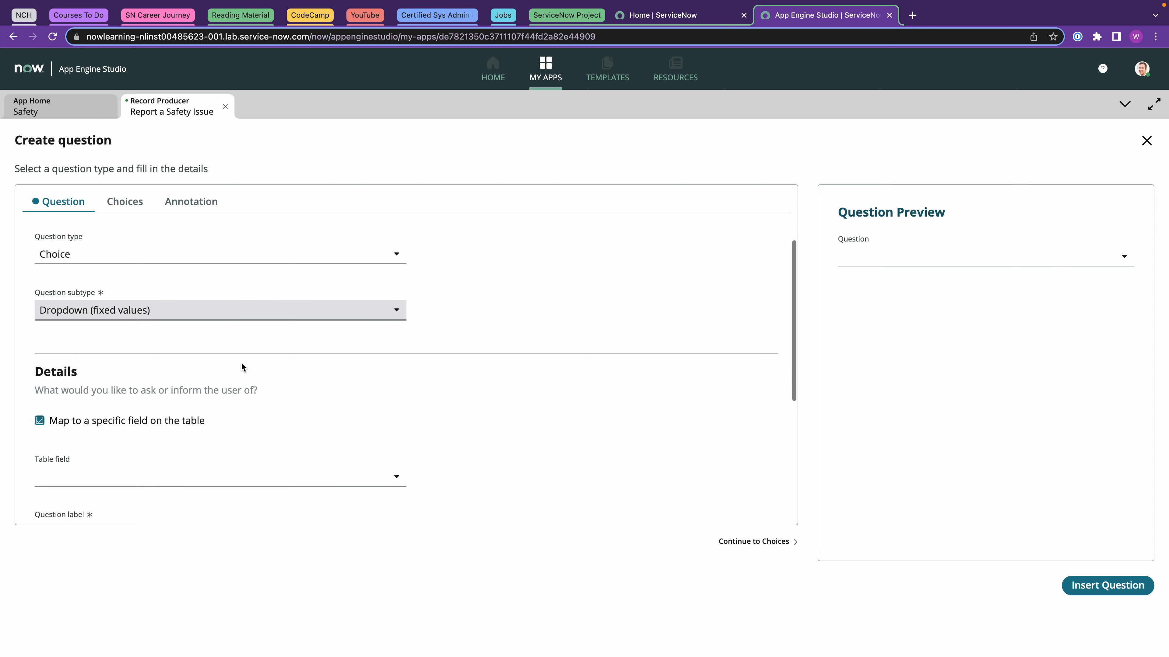
{"action": "scroll", "coordinate": [239, 366], "scroll_direction": "down", "scroll_amount": 4}
{"action": "left_click", "coordinate": [89, 342]}
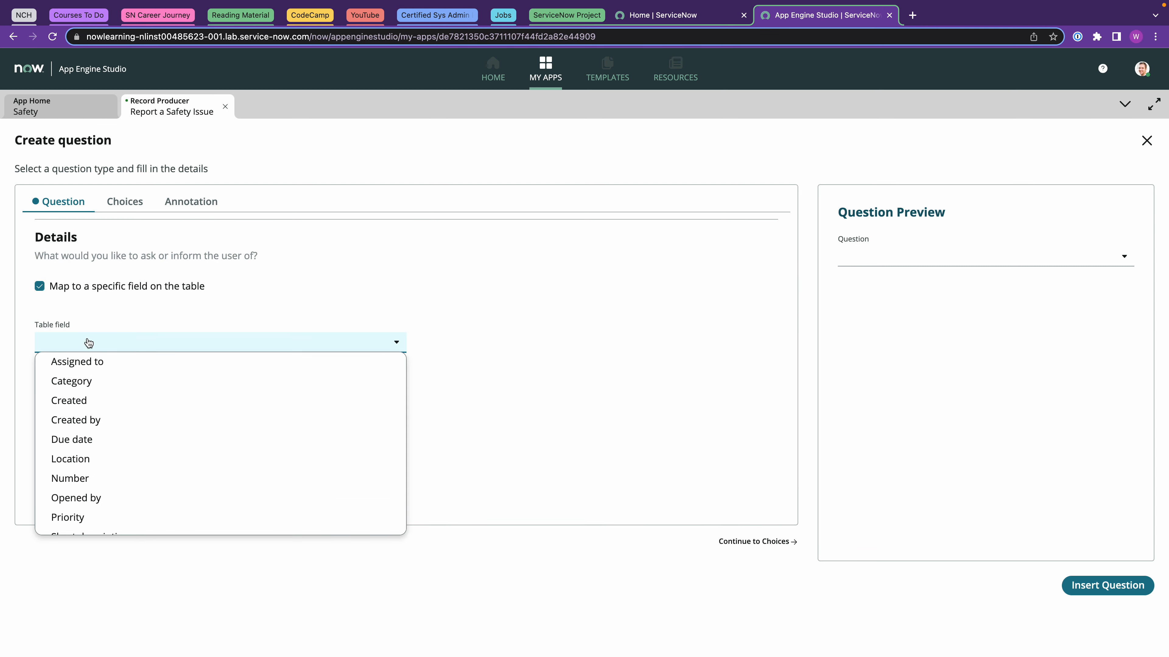
{"action": "left_click", "coordinate": [98, 382]}
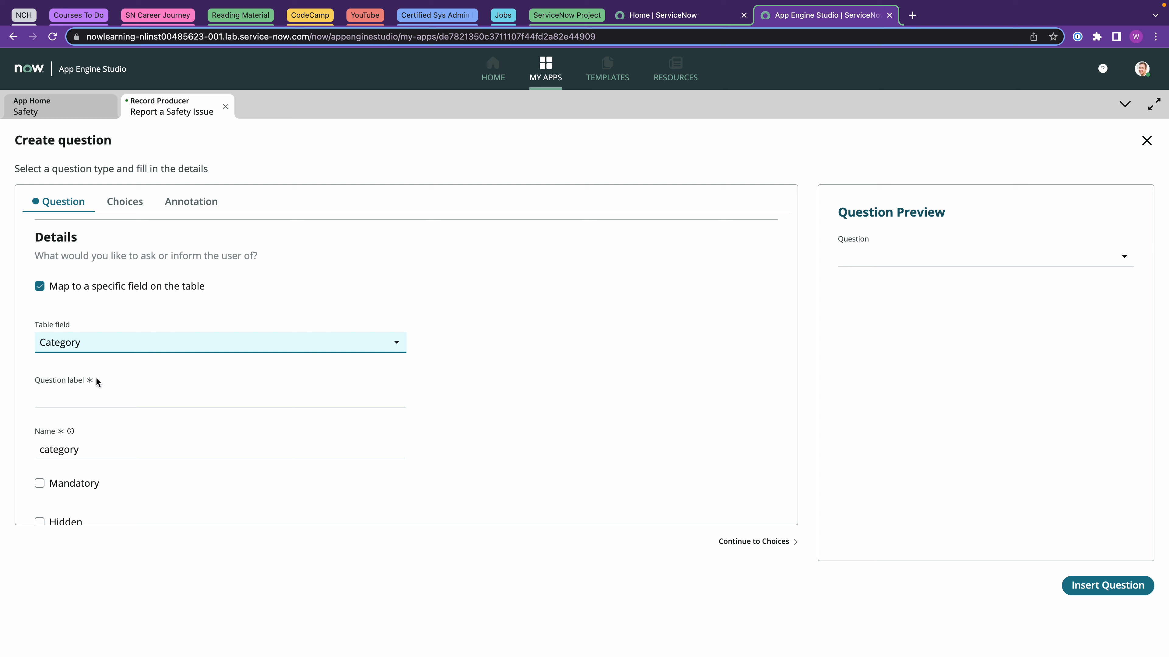
Label the question 'What is the size of the issue?' and make it mandatory.
{"action": "left_click", "coordinate": [81, 398]}
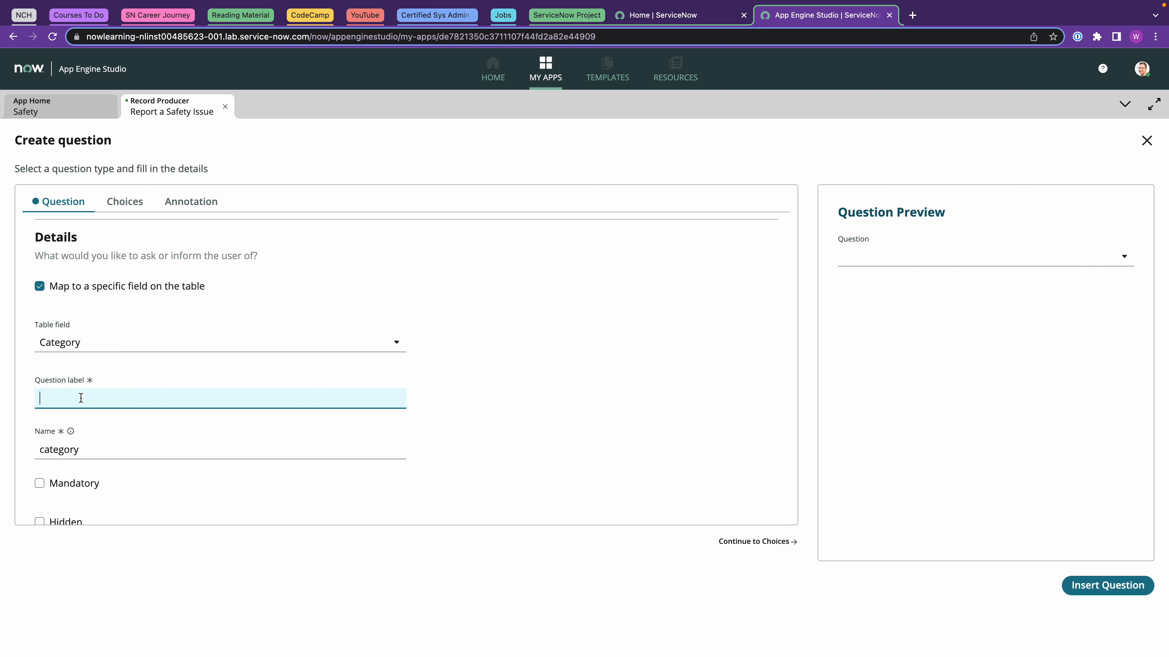
{"action": "type", "text": "What is the size of the issue?"}
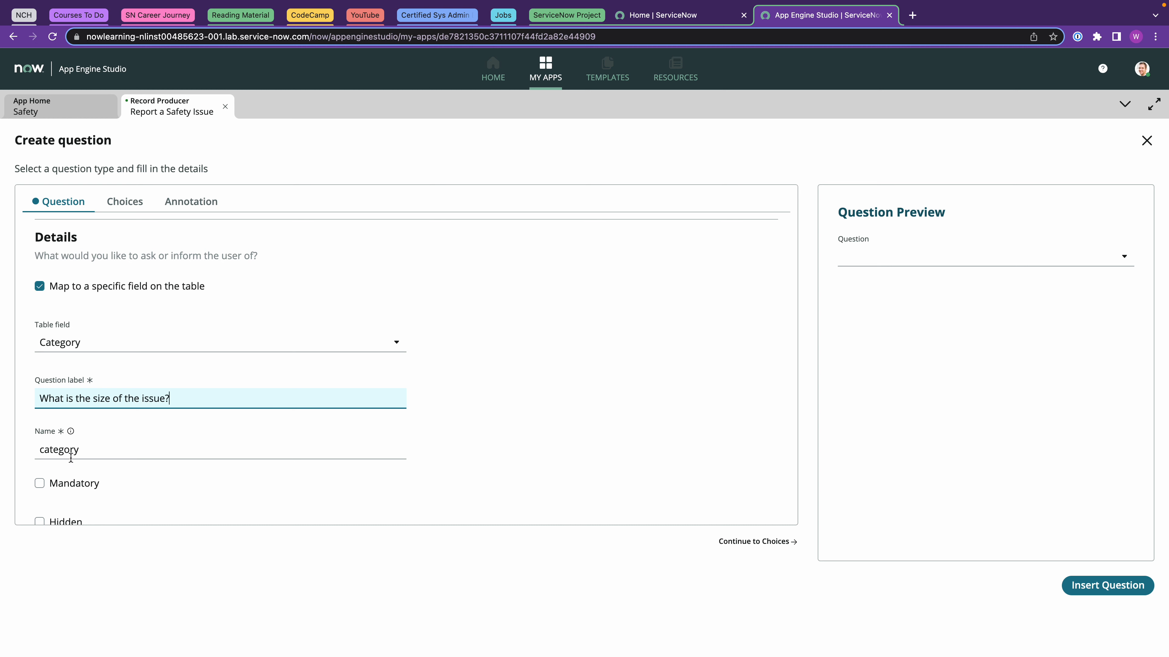
{"action": "left_click", "coordinate": [40, 484]}
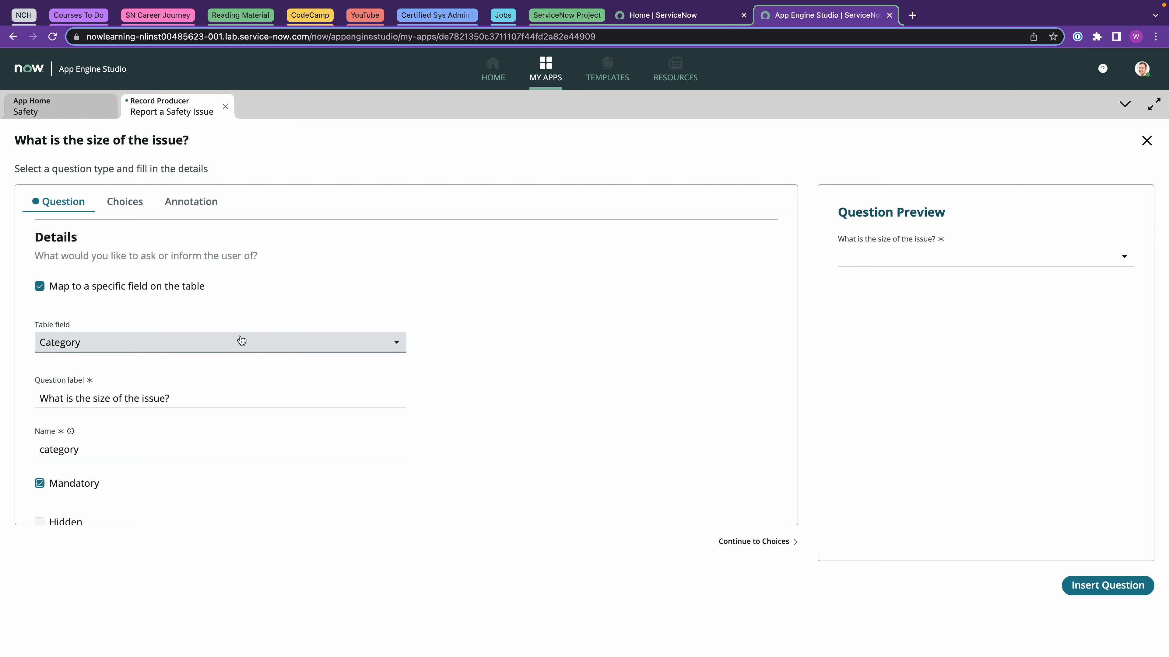
{"action": "scroll", "coordinate": [242, 341], "scroll_direction": "down", "scroll_amount": 2}
{"action": "scroll", "coordinate": [242, 341], "scroll_direction": "up", "scroll_amount": 3}
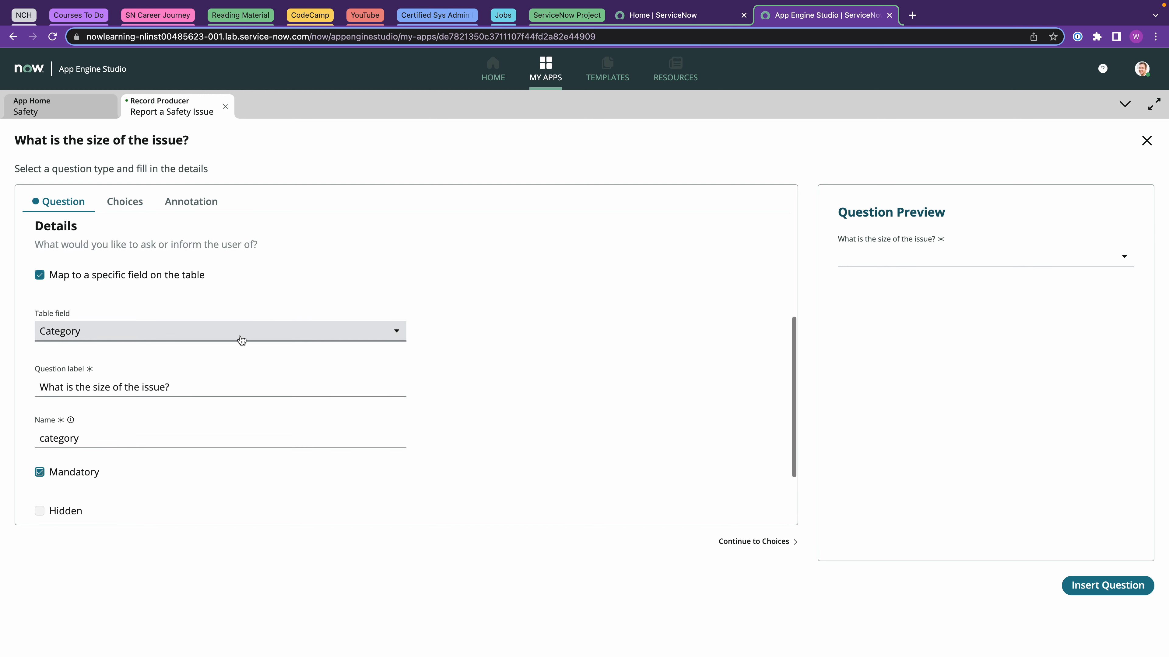
Add Big, Medium and Small as the size question's answer choices.
{"action": "left_click", "coordinate": [135, 205]}
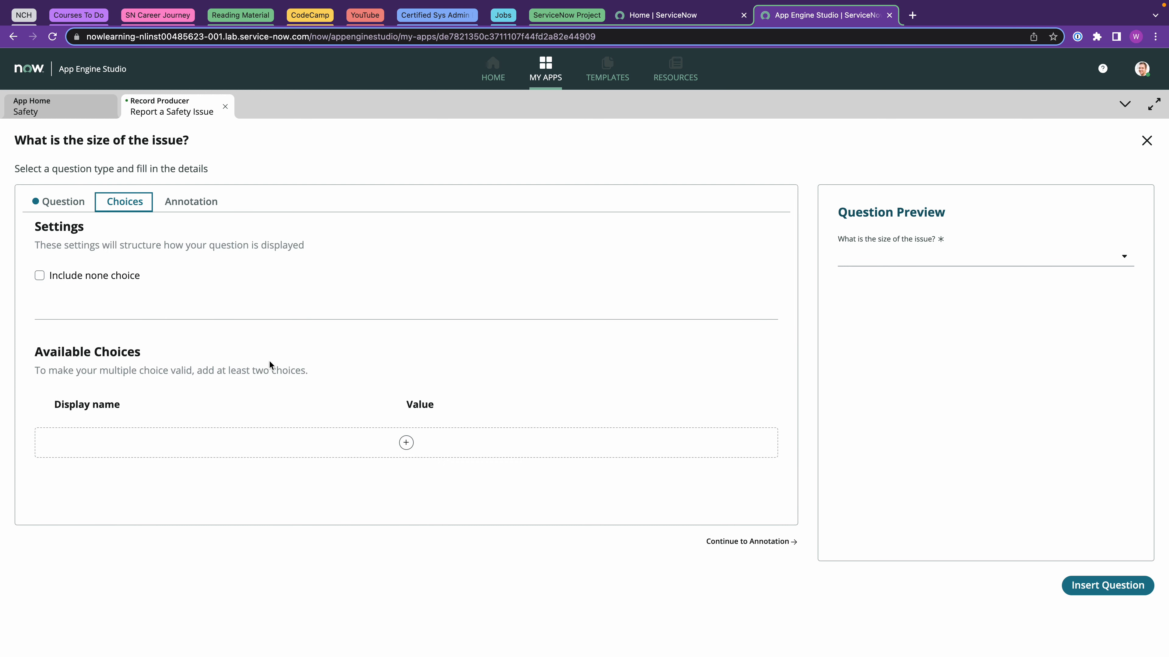
{"action": "left_click", "coordinate": [404, 444]}
{"action": "left_click", "coordinate": [316, 410]}
{"action": "type", "text": "B"}
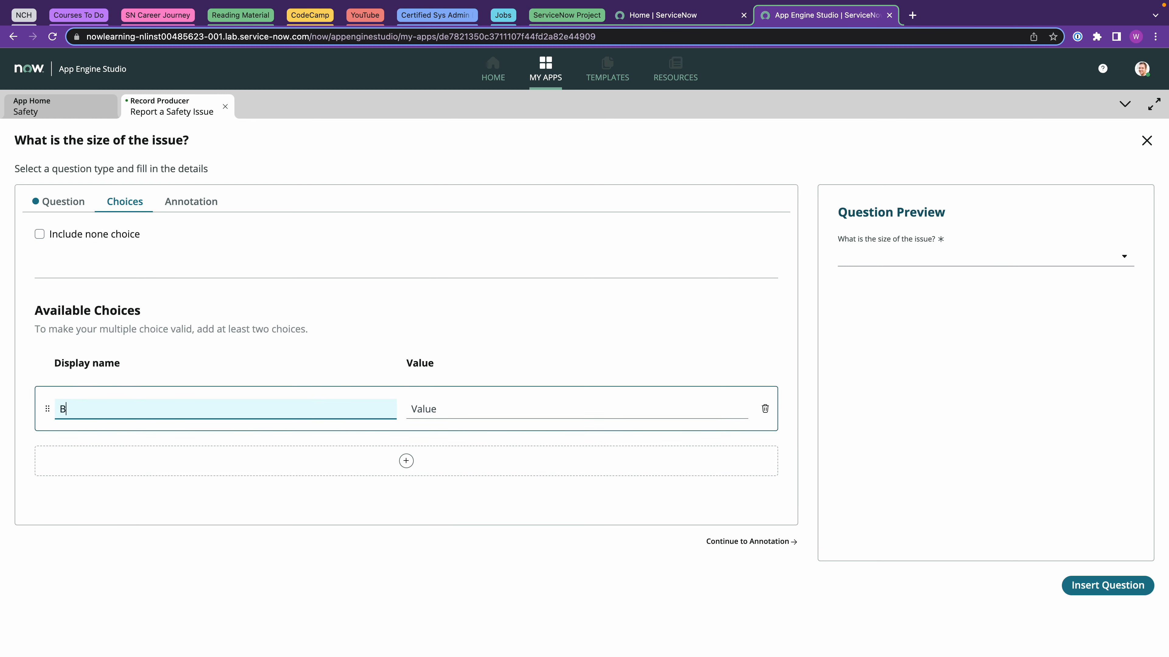
{"action": "type", "text": "ig"}
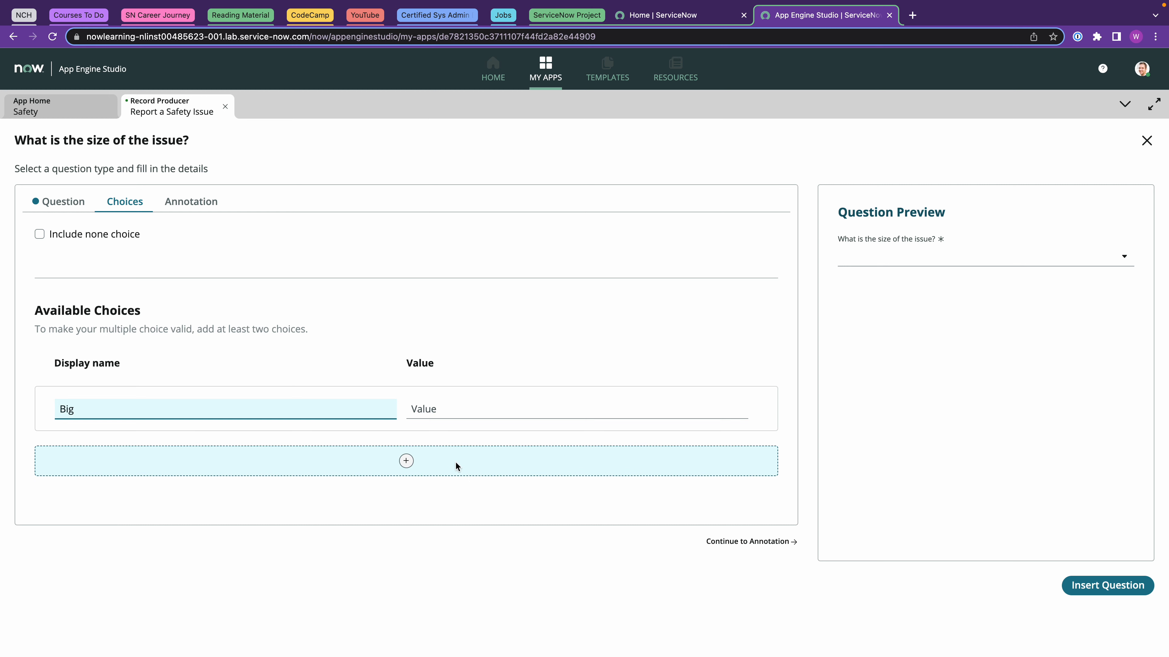
{"action": "left_click", "coordinate": [406, 461]}
{"action": "left_click", "coordinate": [245, 473]}
{"action": "type", "text": "M"}
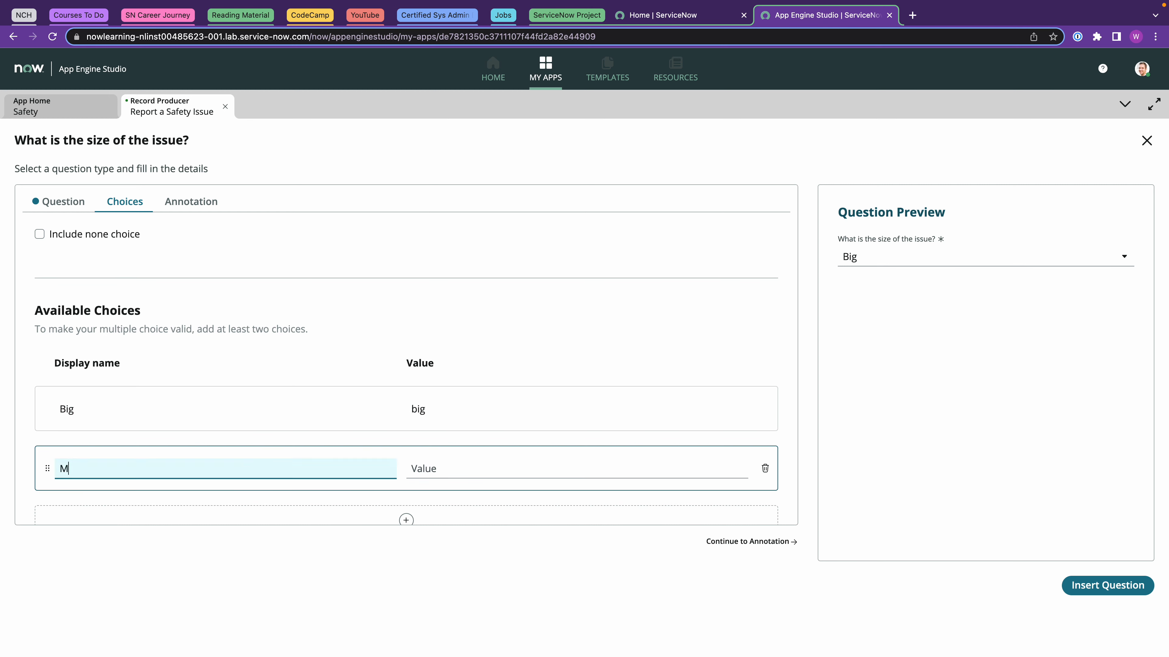
{"action": "type", "text": "edium"}
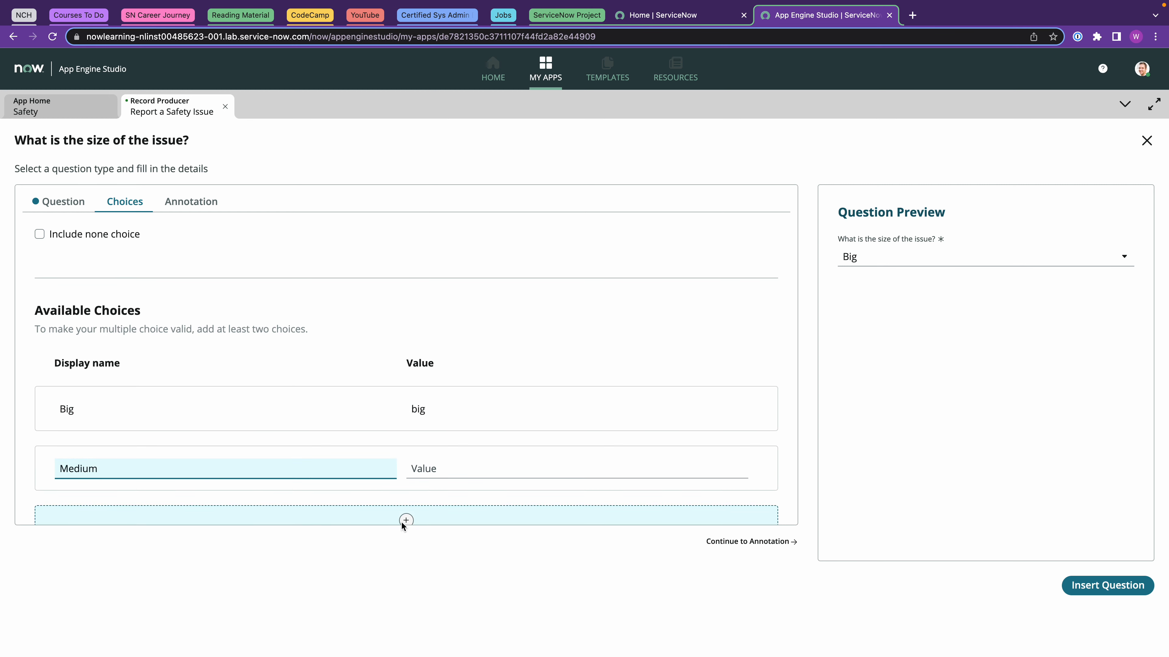
{"action": "left_click", "coordinate": [410, 521]}
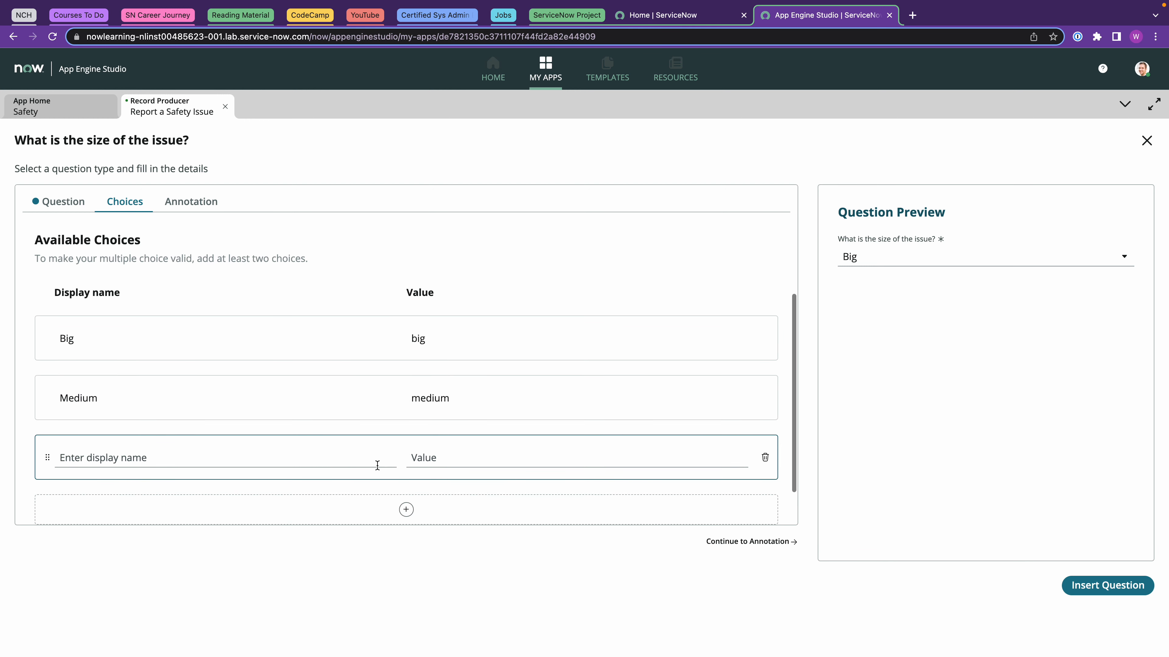
{"action": "left_click", "coordinate": [330, 461]}
{"action": "type", "text": "Small"}
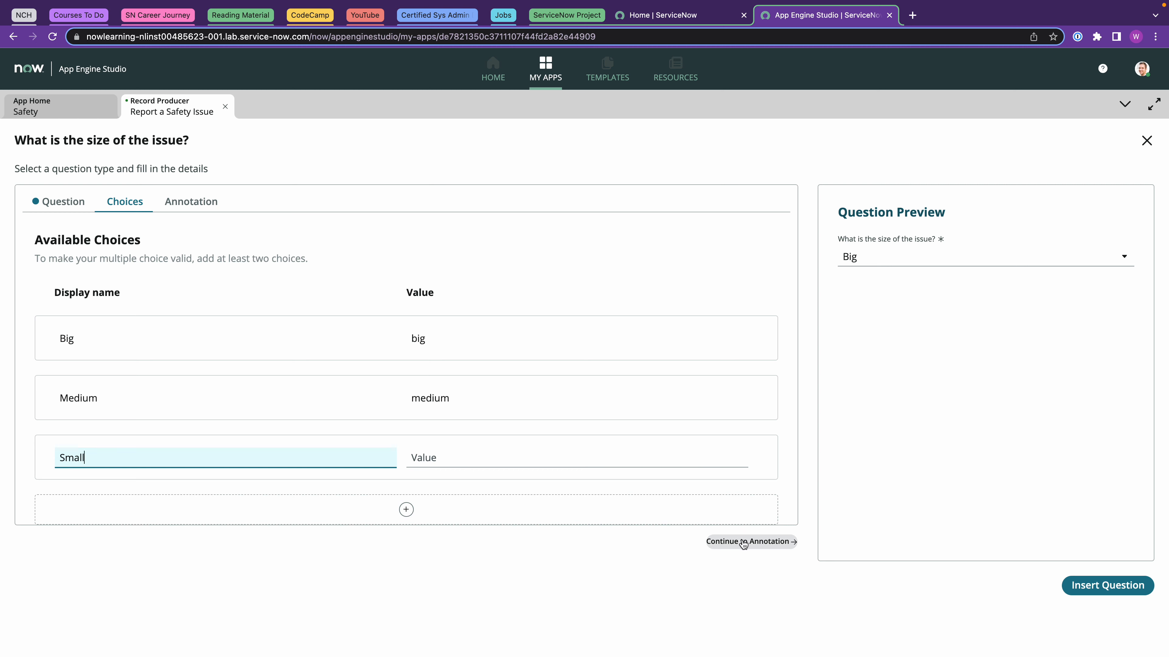
{"action": "left_click", "coordinate": [904, 263]}
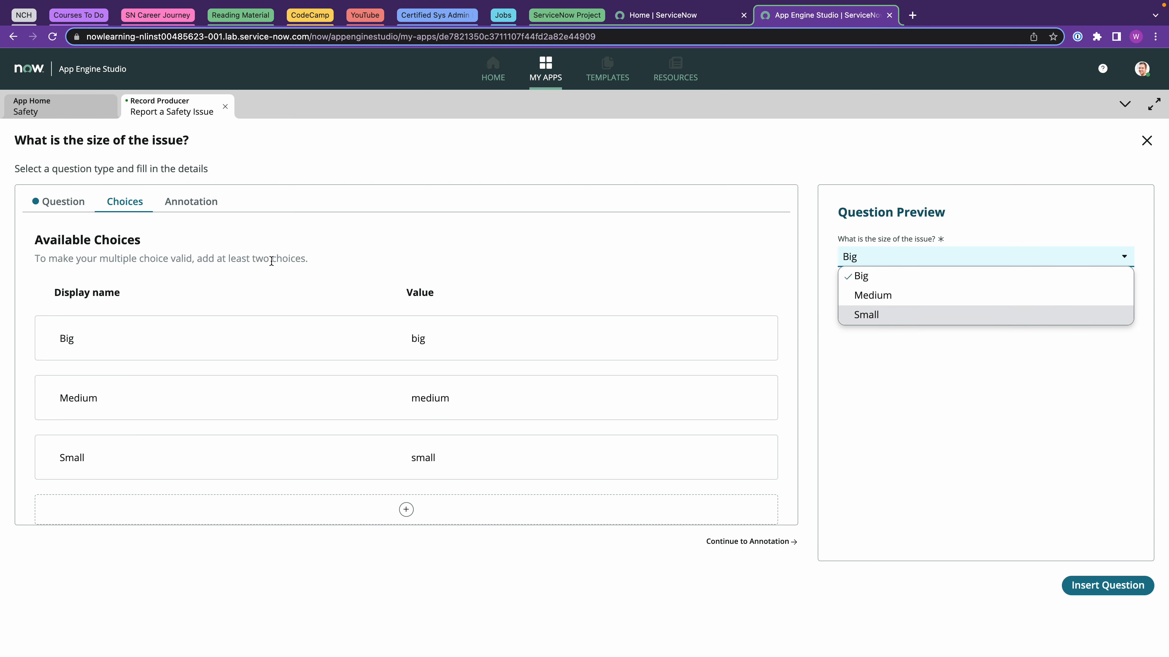
{"action": "left_click", "coordinate": [191, 202]}
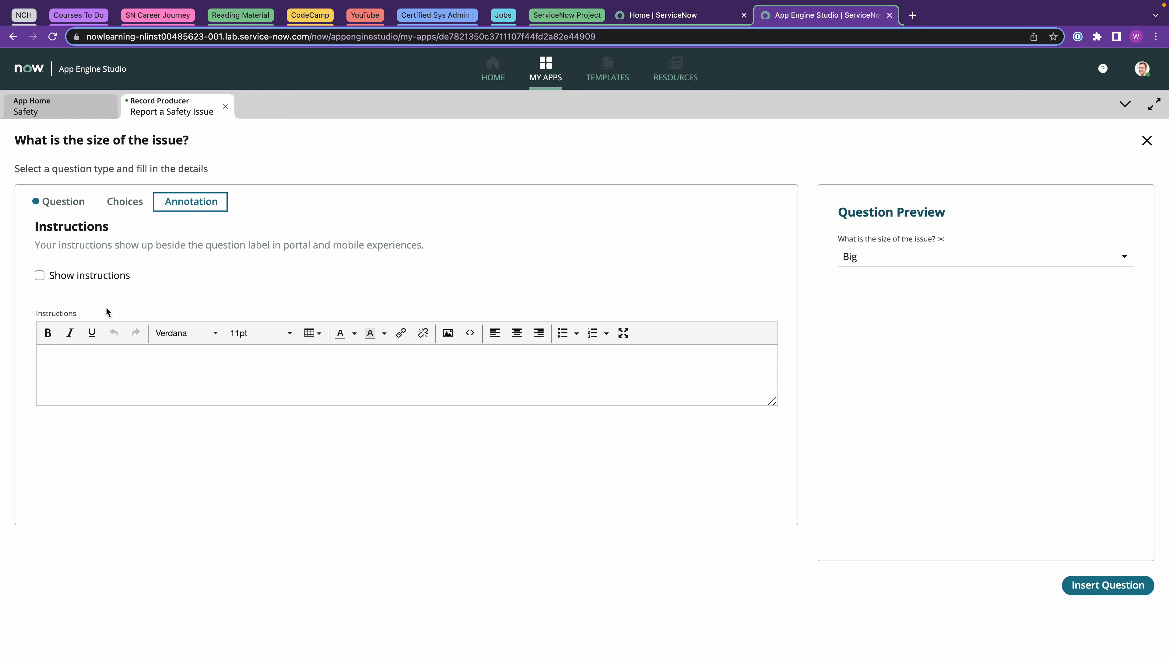
Show the instruction 'If this is life or death then call emergency services.' and insert the question.
{"action": "left_click", "coordinate": [42, 277]}
{"action": "type", "text": "If this is life or death then ca"}
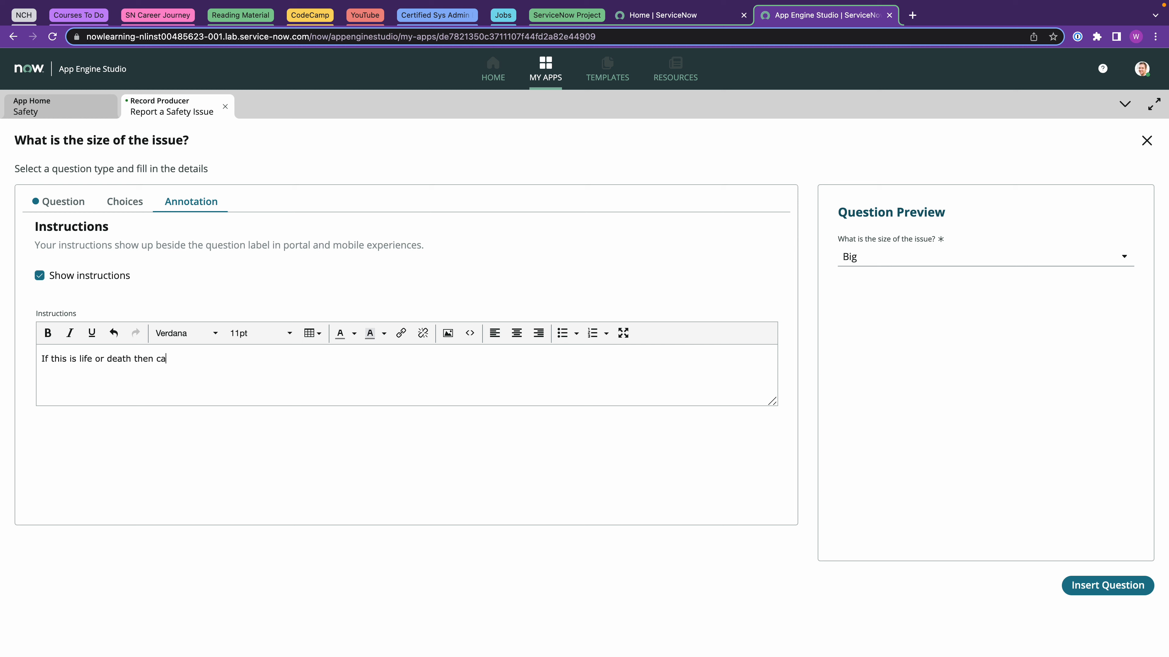
{"action": "type", "text": "ll emergency services."}
{"action": "left_click", "coordinate": [950, 242]}
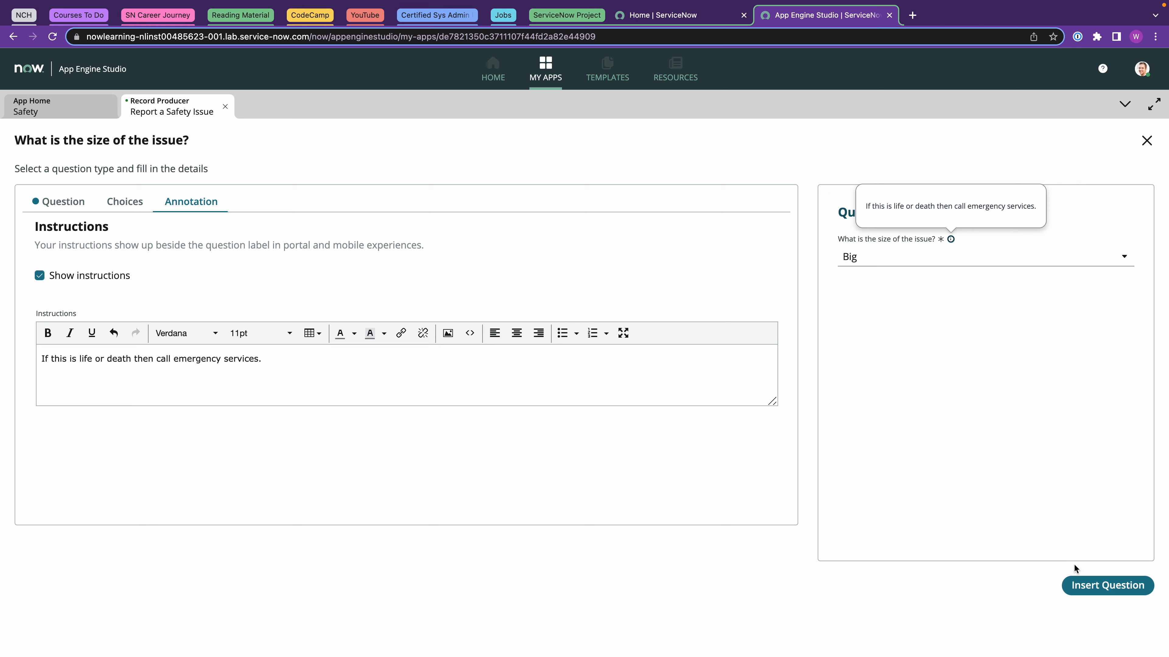
{"action": "left_click", "coordinate": [1078, 584]}
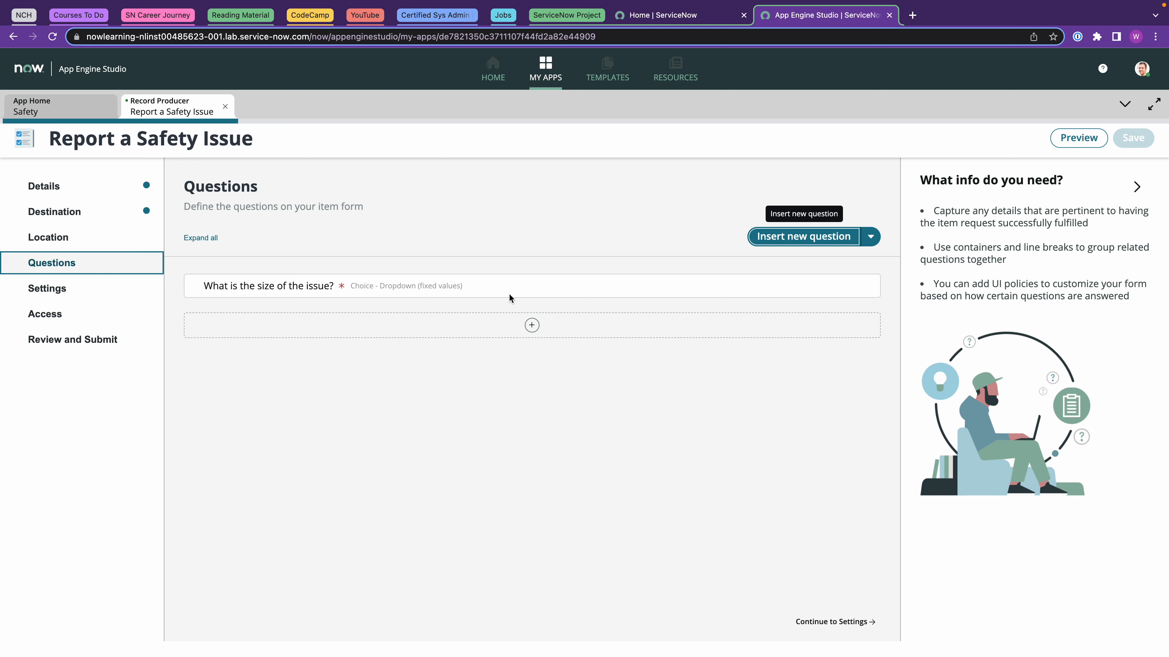
Create a new Date / Time question of subtype Date mapped to the Due date field.
{"action": "left_click", "coordinate": [532, 326]}
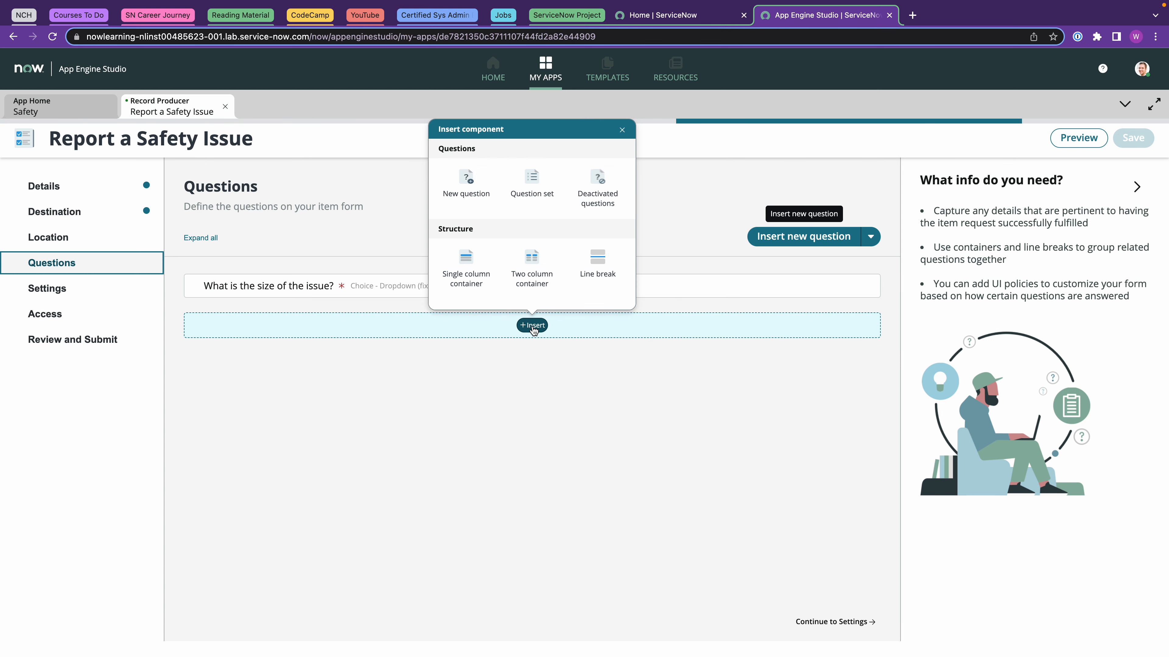
{"action": "left_click", "coordinate": [466, 183]}
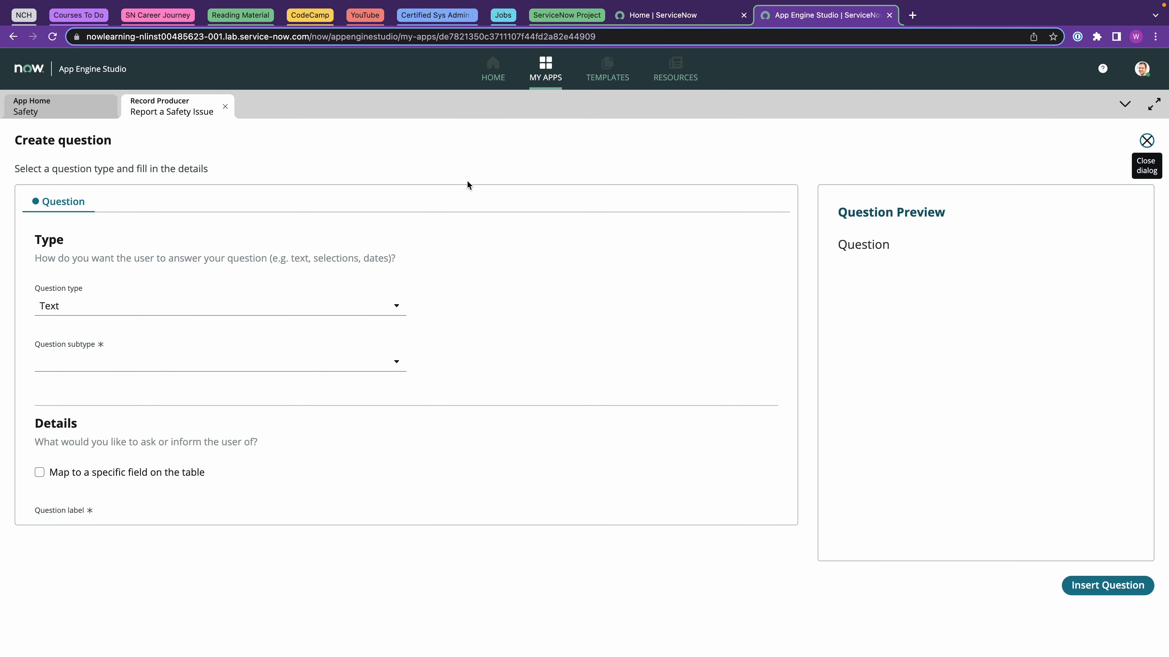
{"action": "left_click", "coordinate": [79, 308]}
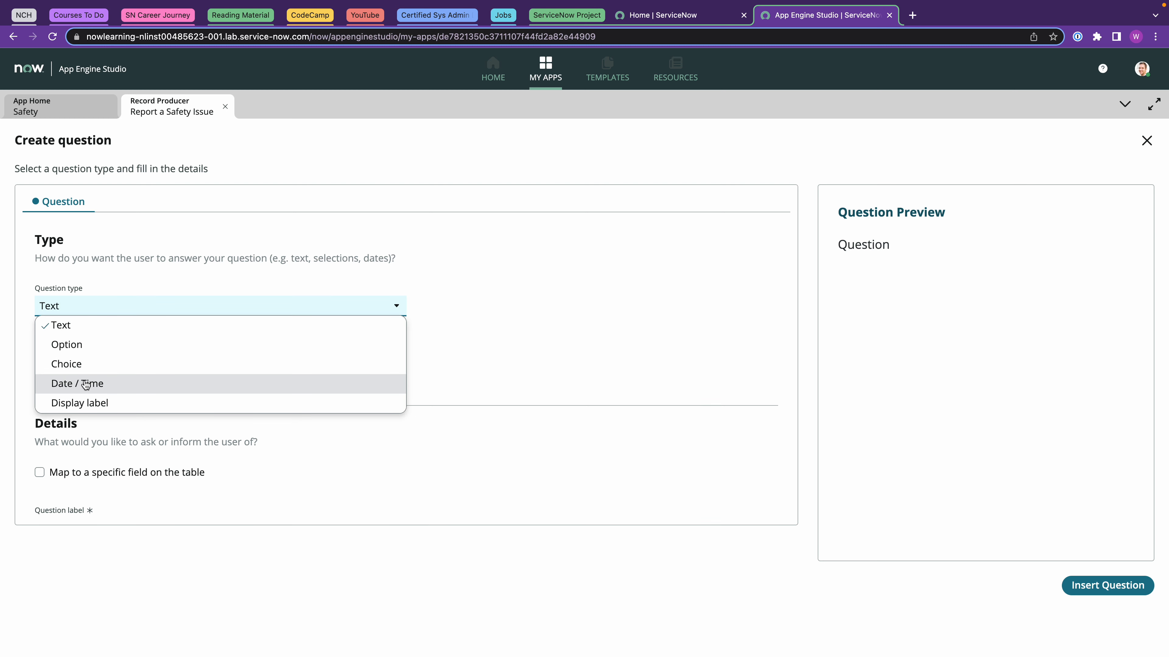
{"action": "left_click", "coordinate": [85, 384]}
{"action": "left_click", "coordinate": [81, 368]}
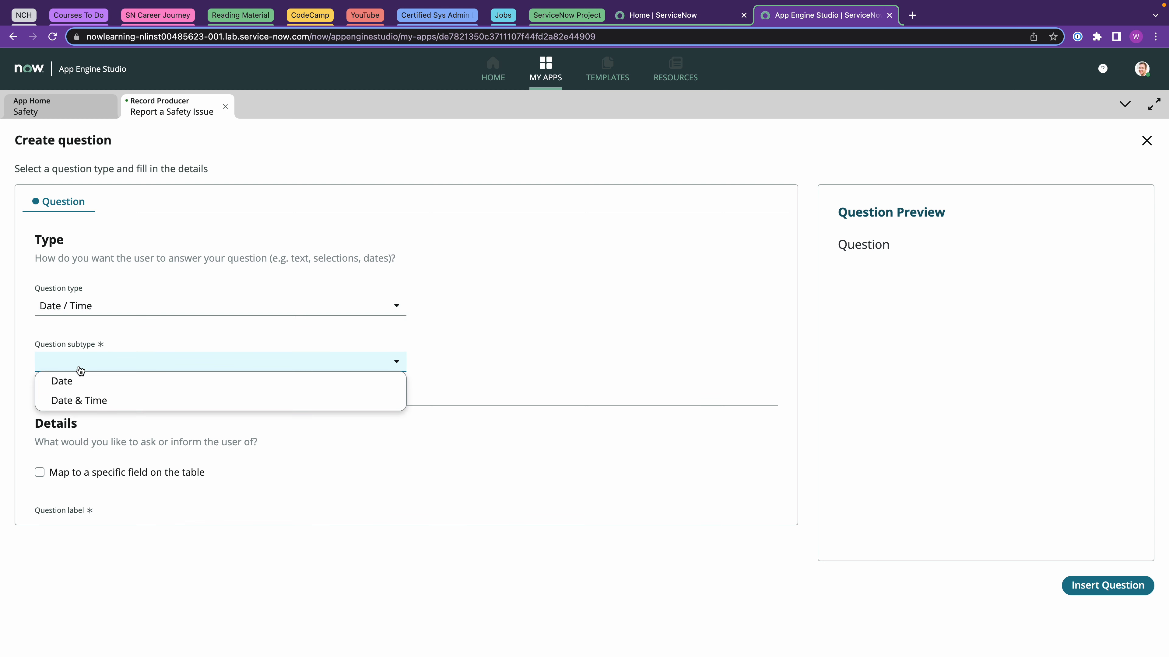
{"action": "left_click", "coordinate": [73, 381]}
{"action": "left_click", "coordinate": [40, 472]}
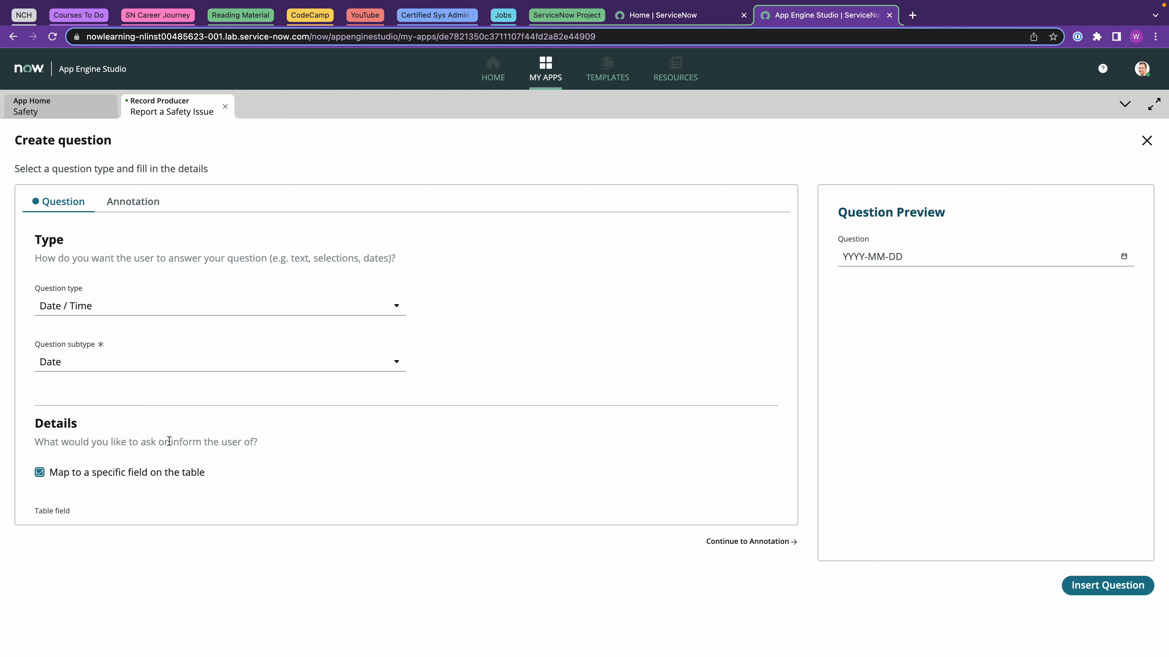
{"action": "scroll", "coordinate": [169, 441], "scroll_direction": "down", "scroll_amount": 5}
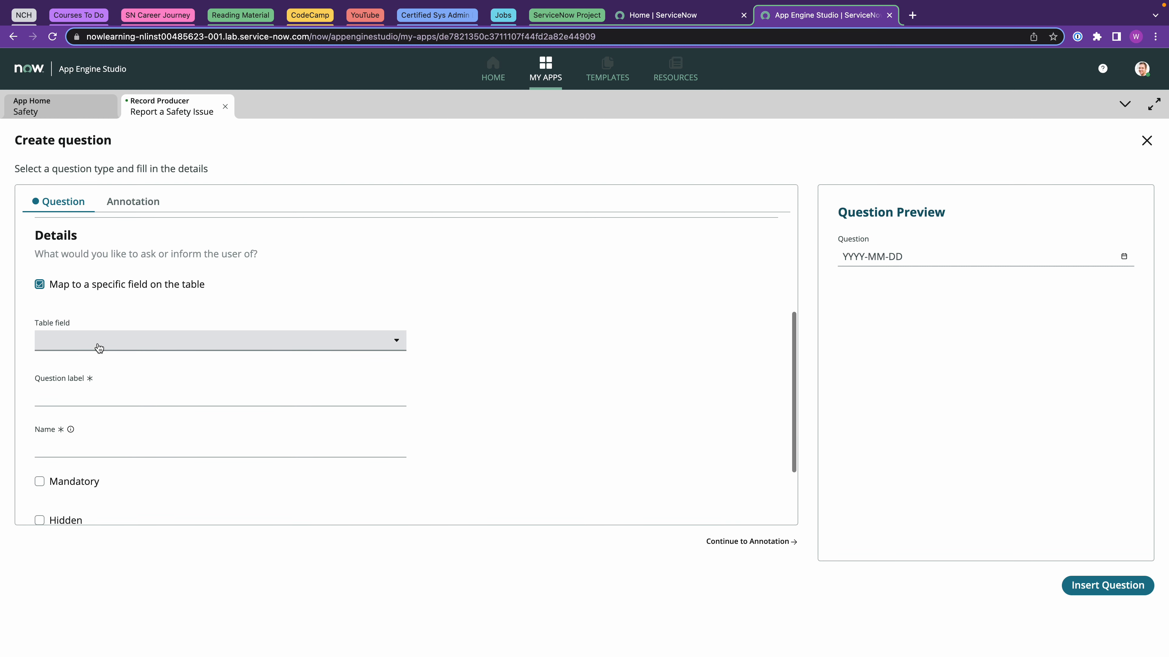
{"action": "left_click", "coordinate": [98, 347]}
{"action": "left_click", "coordinate": [99, 439]}
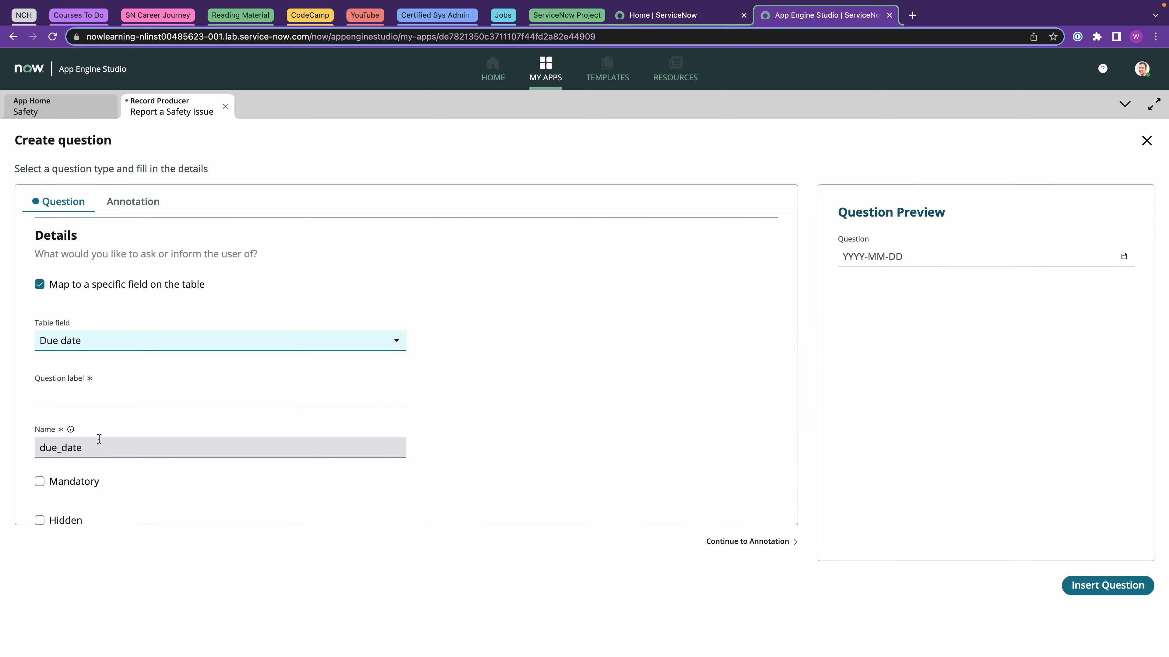
Label it 'When do you need this resolved?', make it mandatory, and insert it.
{"action": "left_click", "coordinate": [100, 397]}
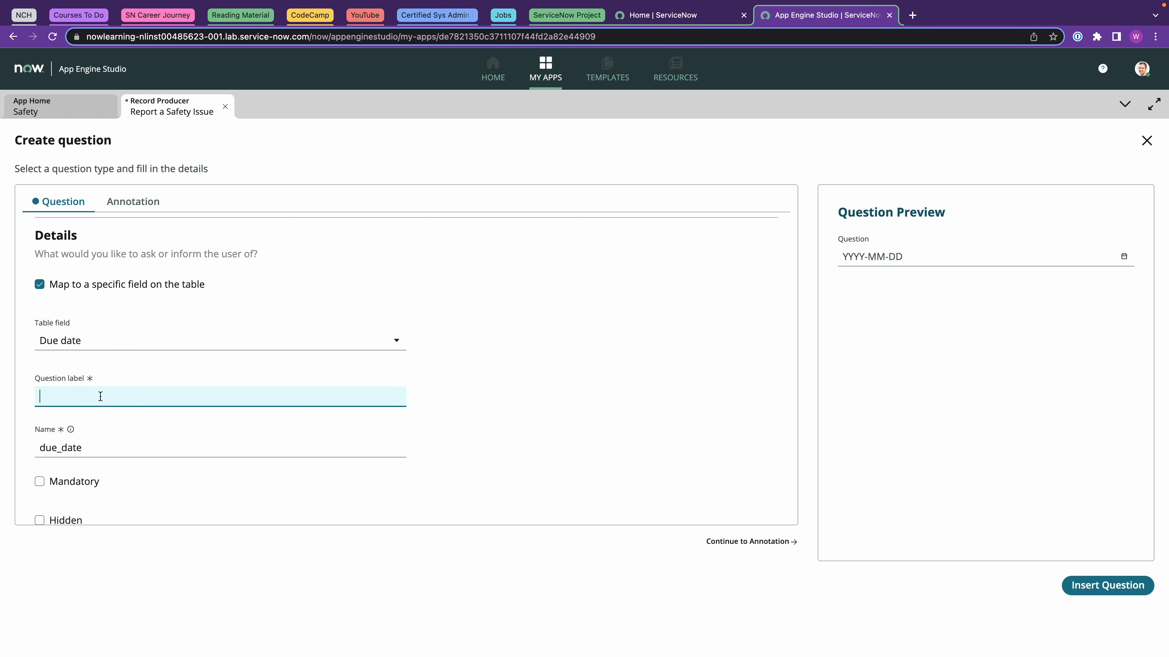
{"action": "type", "text": "When do you need this resolved"}
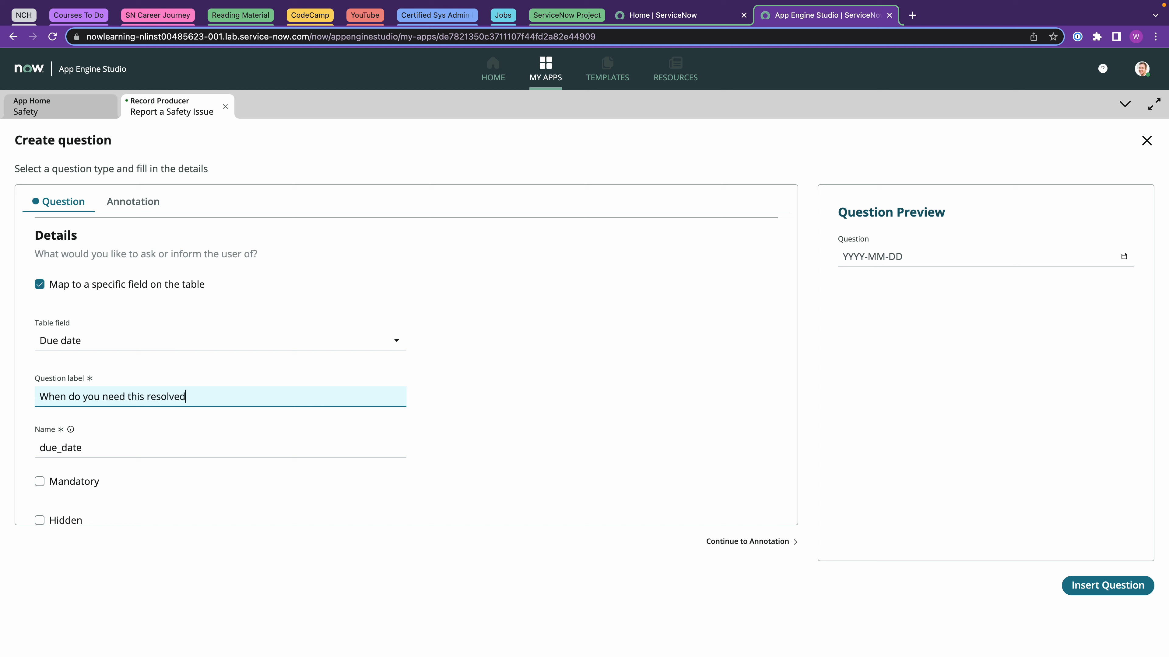
{"action": "type", "text": "?"}
{"action": "left_click", "coordinate": [39, 482]}
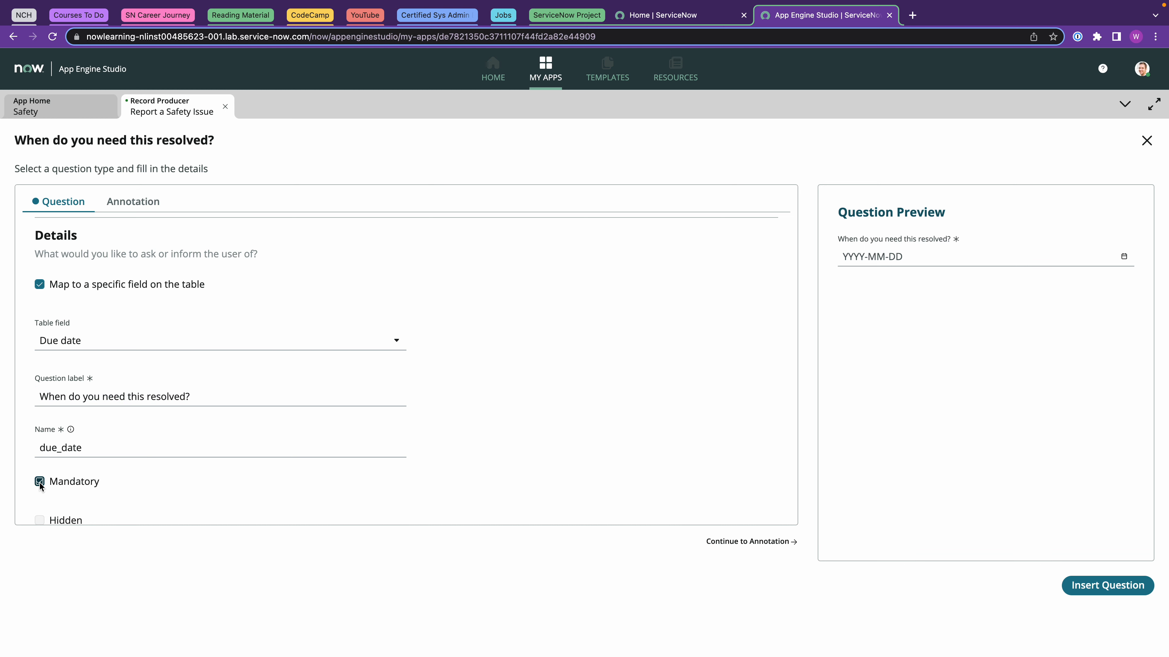
{"action": "scroll", "coordinate": [675, 389], "scroll_direction": "down", "scroll_amount": 2}
{"action": "scroll", "coordinate": [676, 393], "scroll_direction": "up", "scroll_amount": 5}
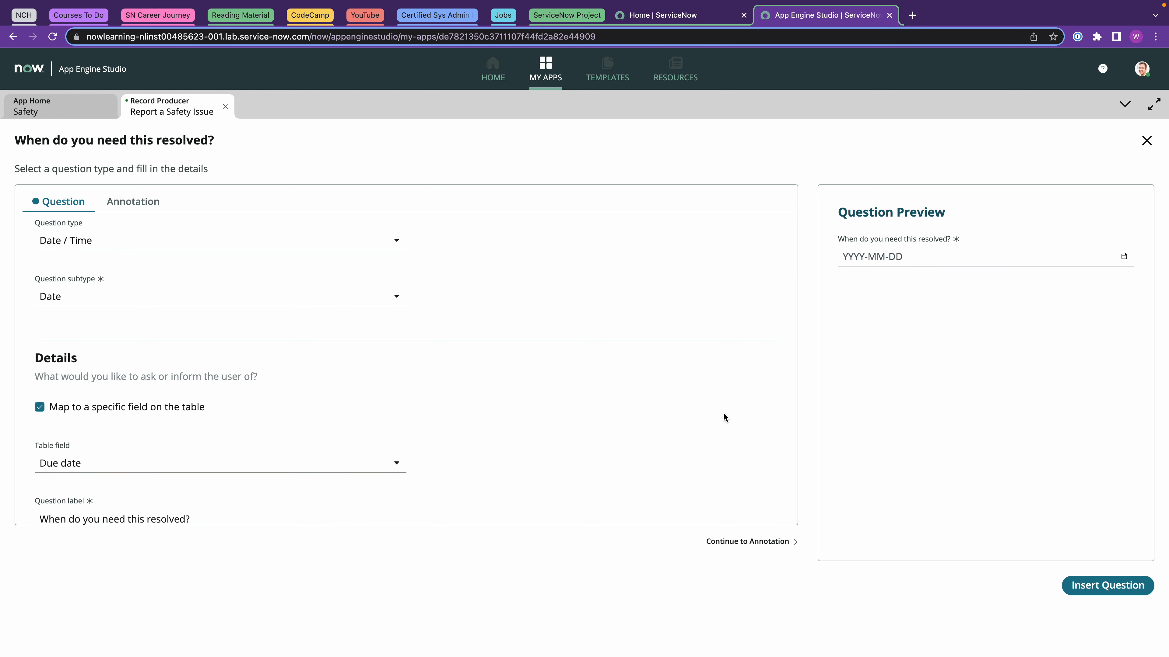
{"action": "left_click", "coordinate": [1079, 587]}
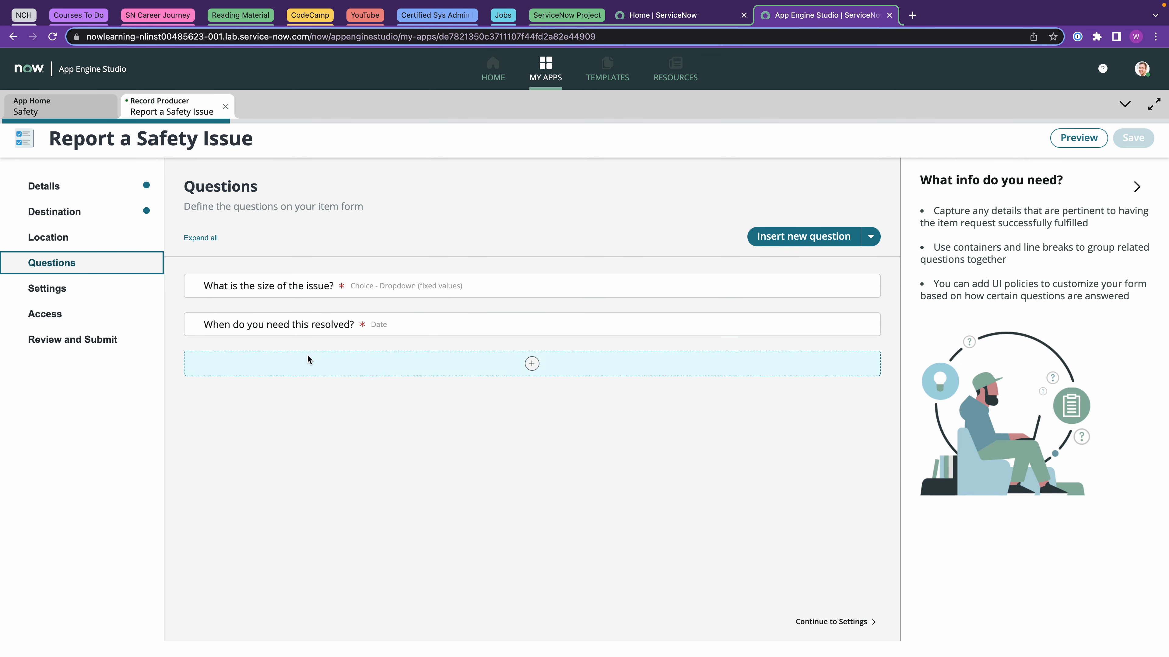
Create a new Choice record reference question mapped to the Location field.
{"action": "left_click", "coordinate": [532, 364]}
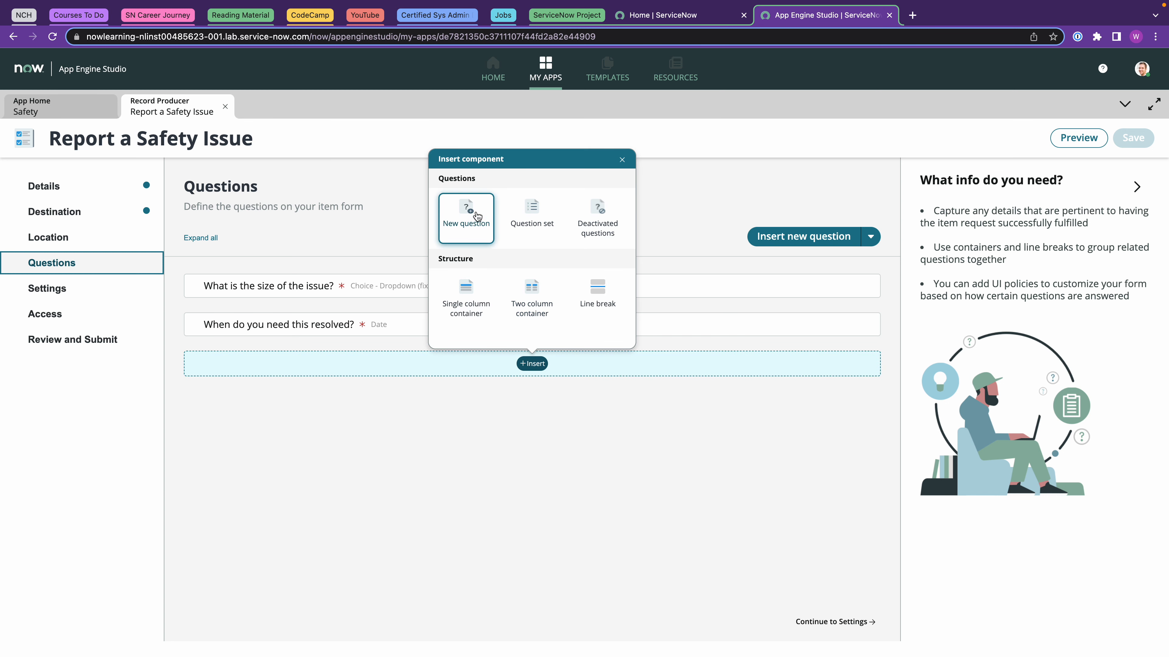
{"action": "left_click", "coordinate": [471, 212]}
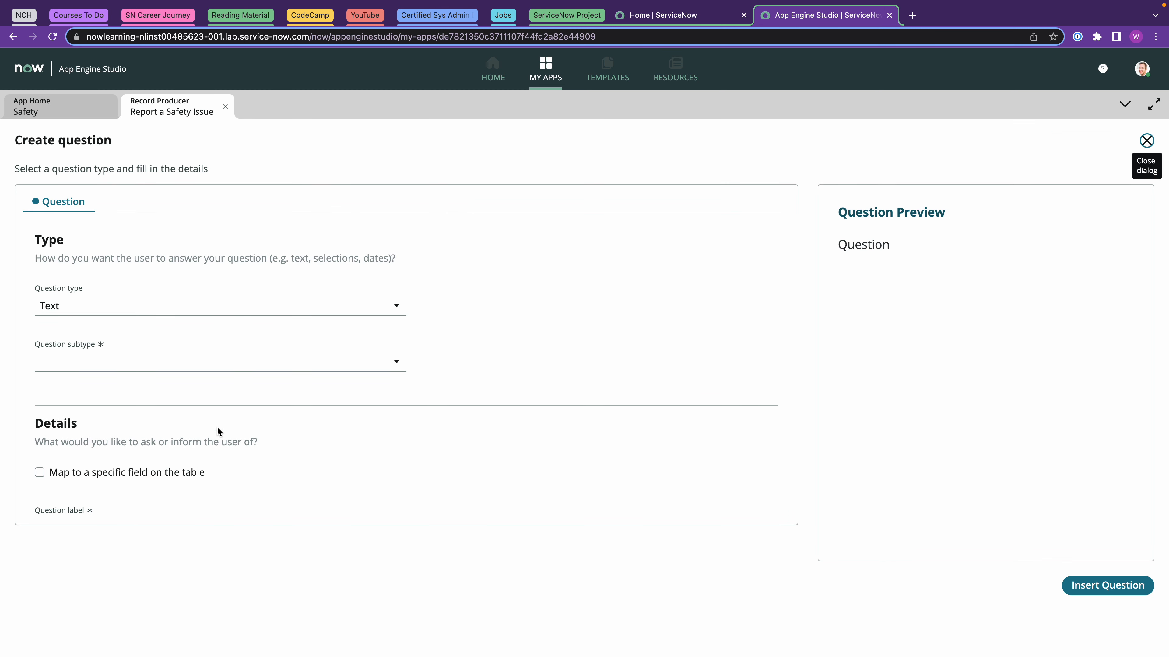
{"action": "left_click", "coordinate": [113, 306]}
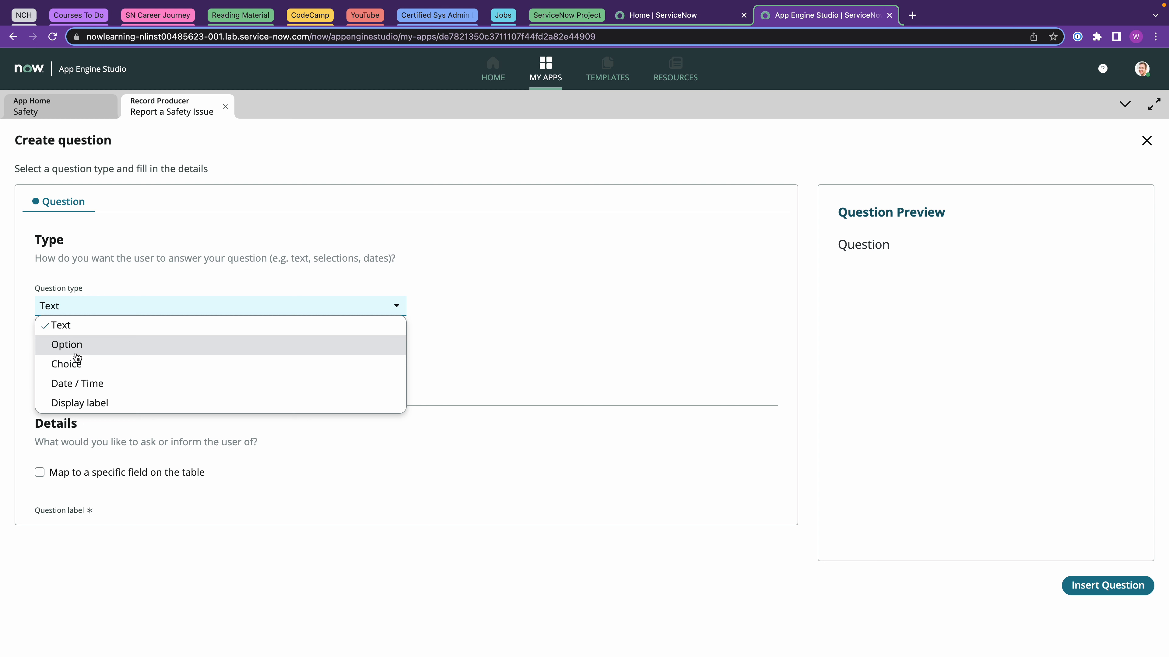
{"action": "left_click", "coordinate": [74, 363]}
{"action": "left_click", "coordinate": [82, 365]}
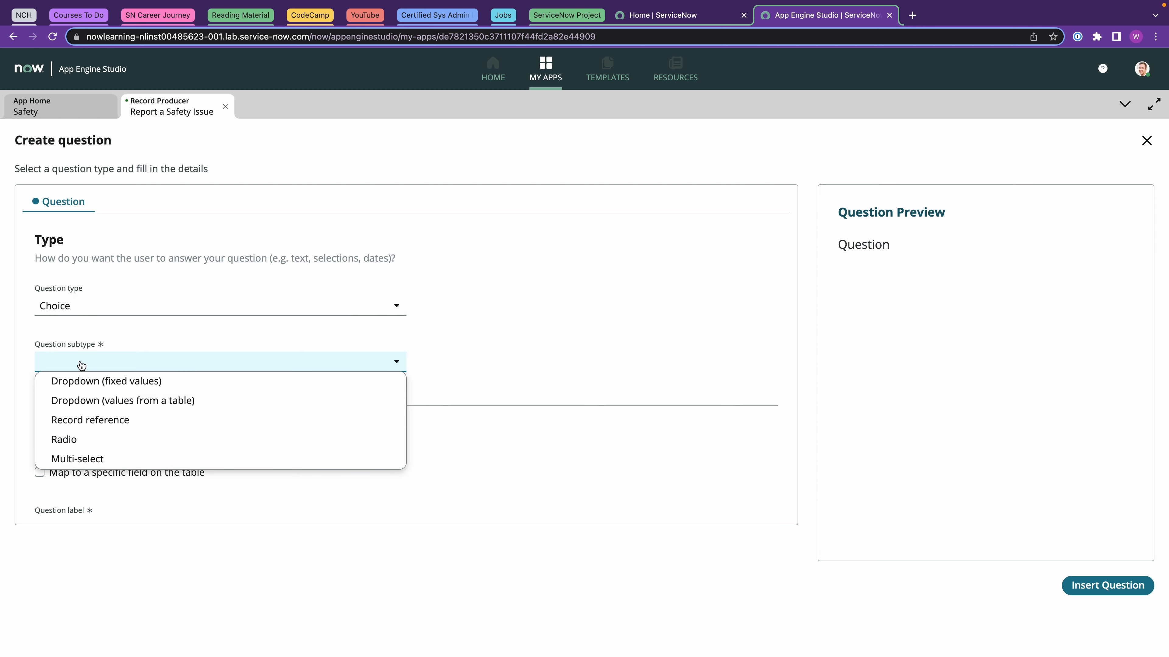
{"action": "left_click", "coordinate": [108, 382]}
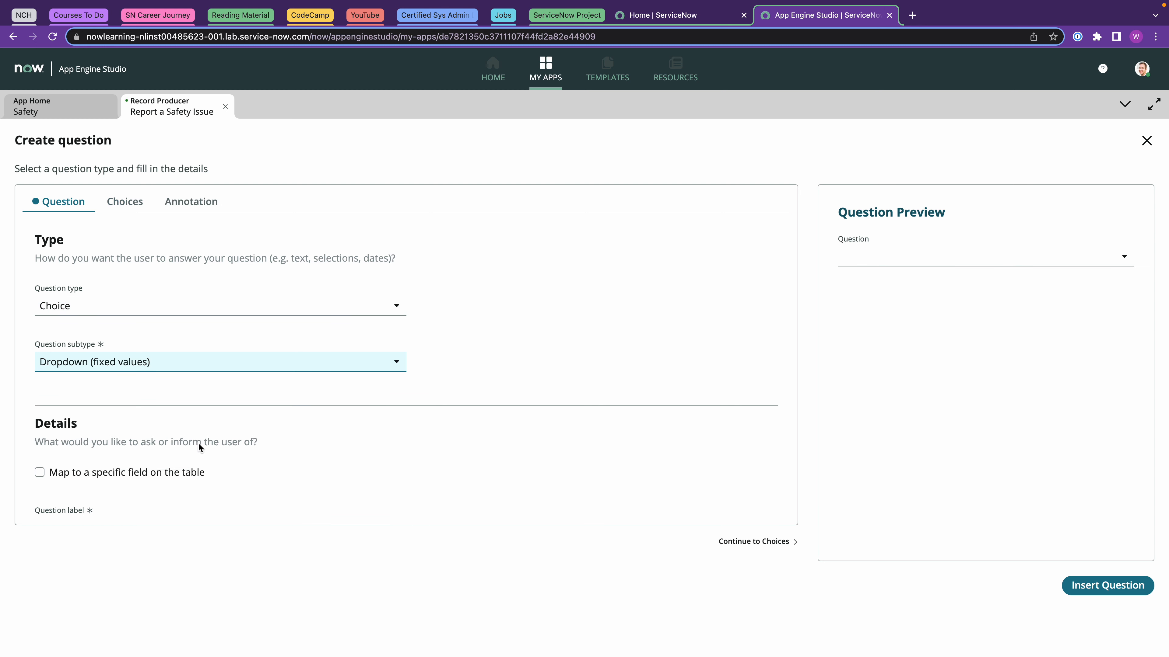
{"action": "left_click", "coordinate": [139, 363]}
{"action": "left_click", "coordinate": [100, 422]}
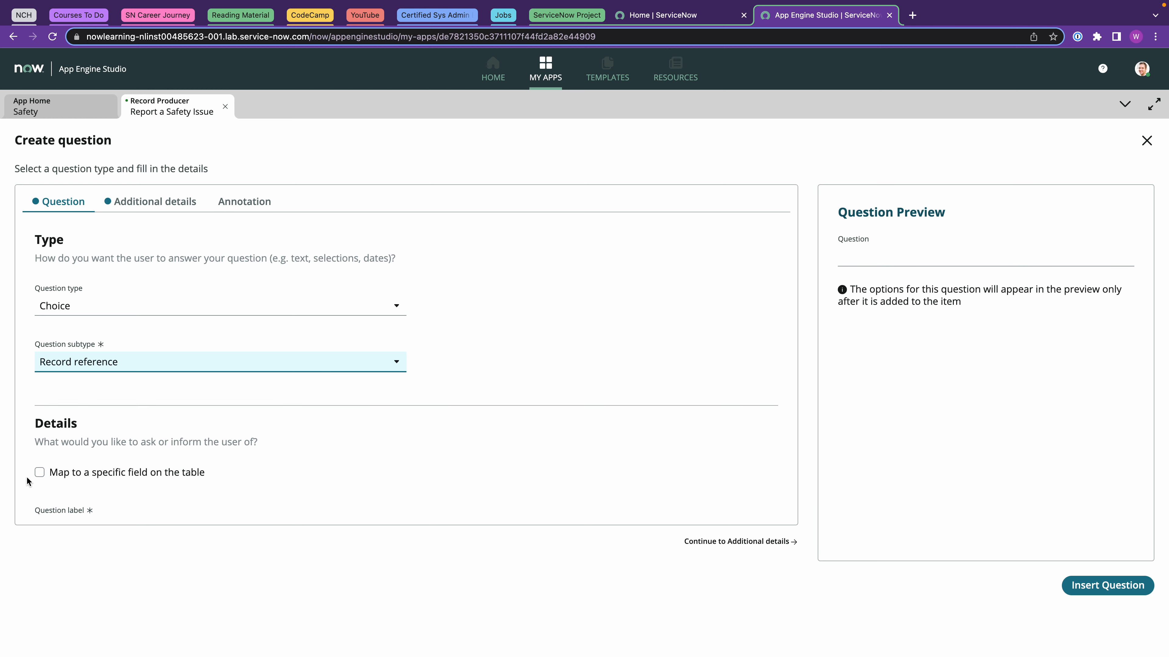
{"action": "left_click", "coordinate": [42, 475]}
{"action": "scroll", "coordinate": [229, 425], "scroll_direction": "down", "scroll_amount": 3}
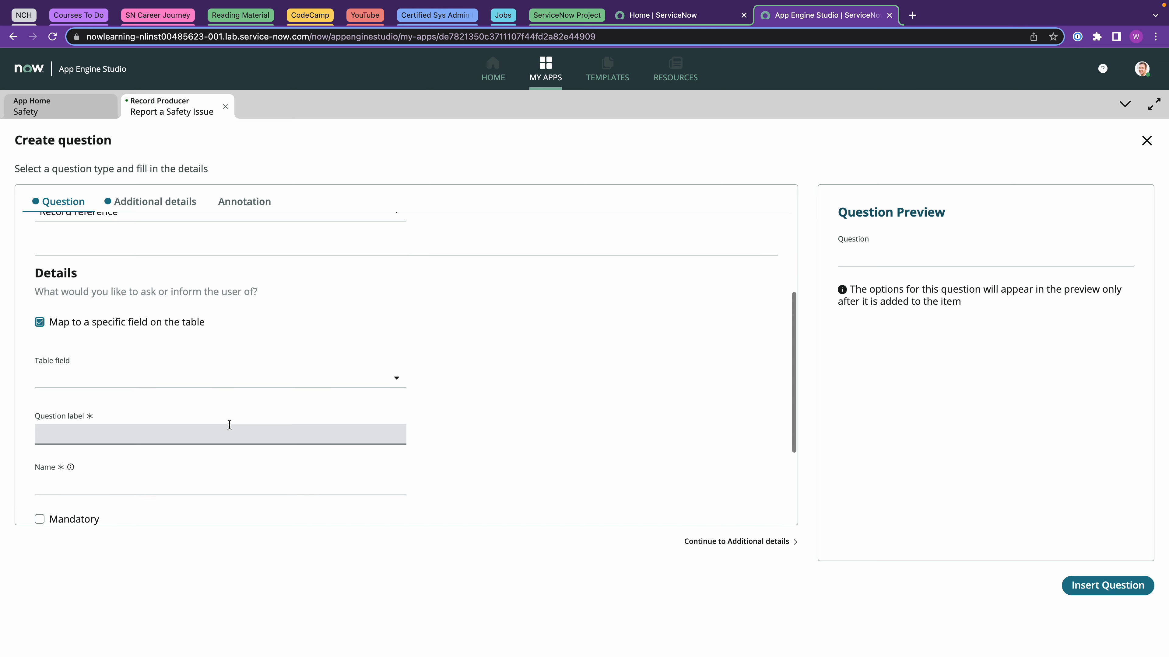
{"action": "left_click", "coordinate": [136, 380]}
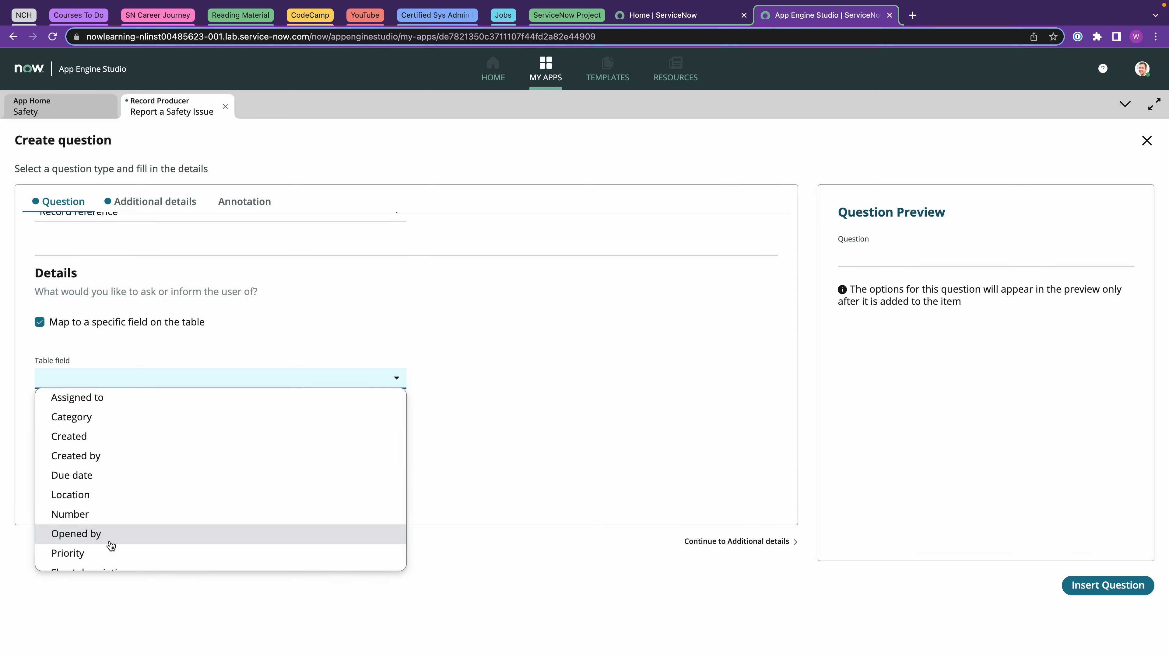
{"action": "left_click", "coordinate": [96, 497]}
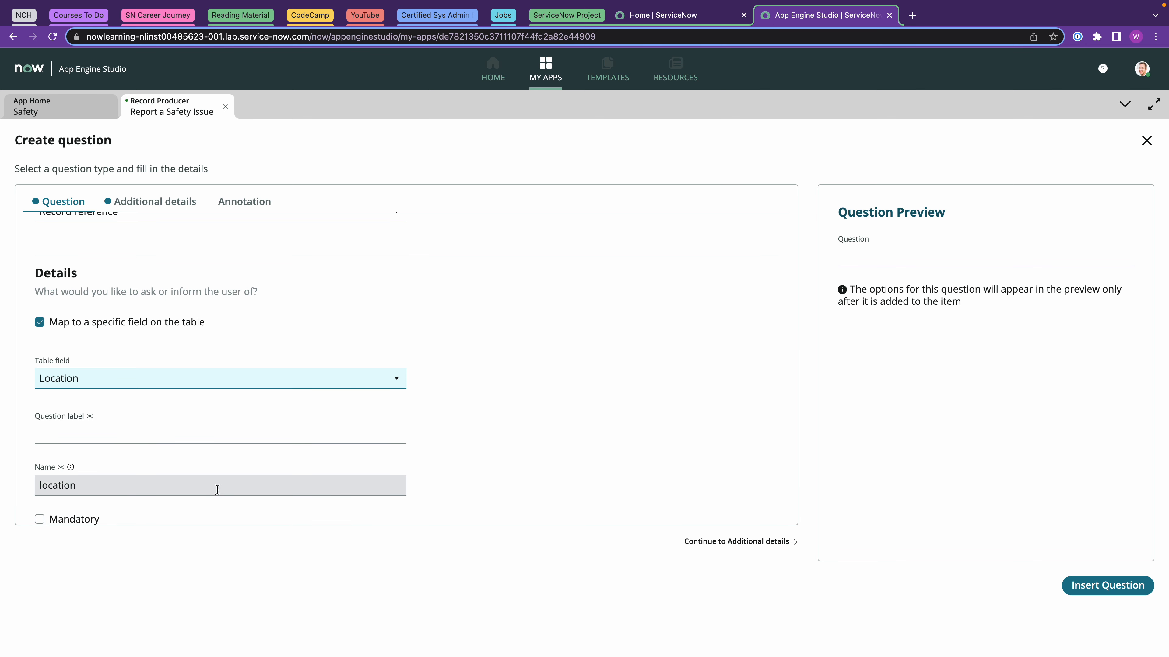
Label it 'Where did this issue take place?' and make it mandatory.
{"action": "scroll", "coordinate": [190, 490], "scroll_direction": "down", "scroll_amount": 2}
{"action": "left_click", "coordinate": [117, 351]}
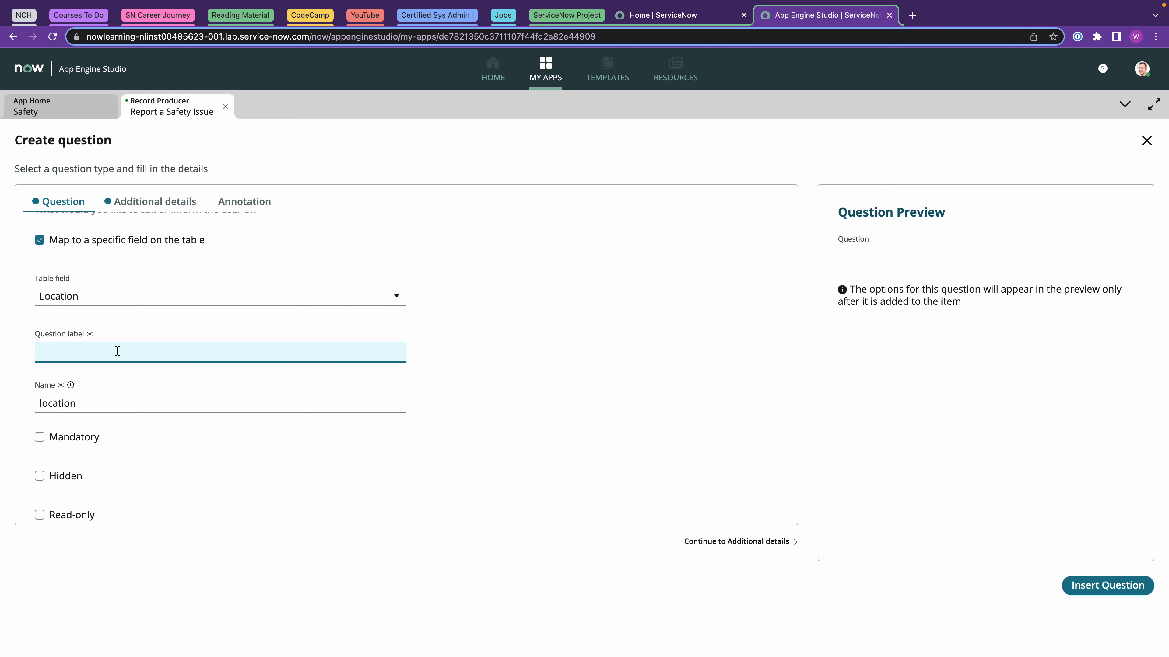
{"action": "left_click", "coordinate": [41, 436]}
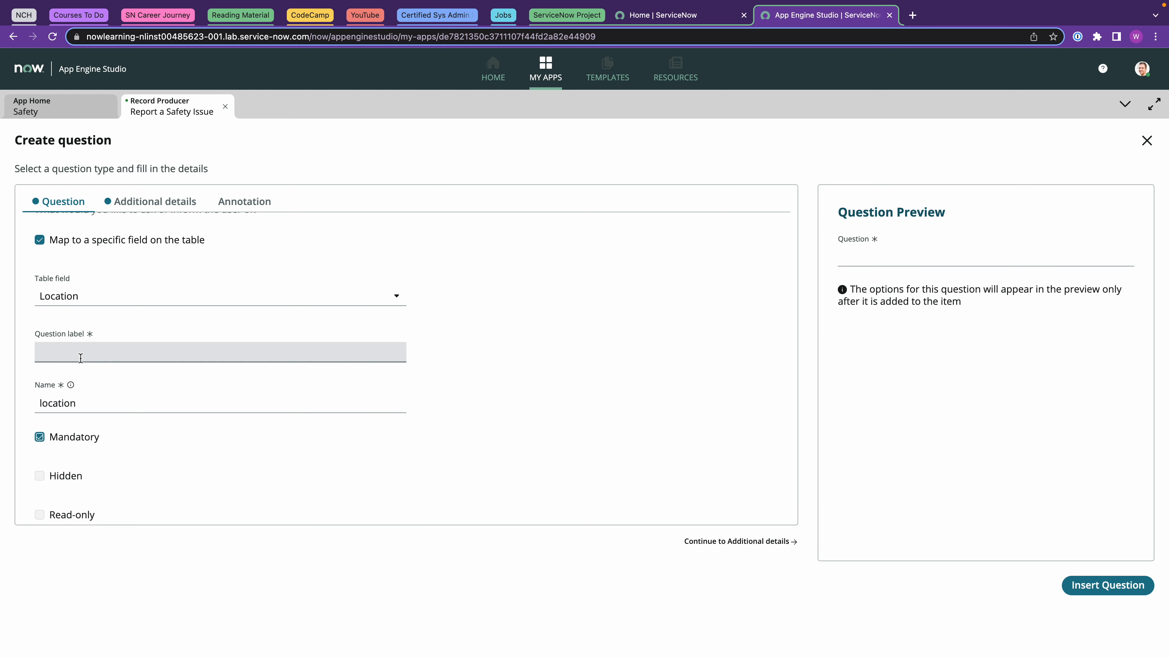
{"action": "type", "text": "Where did this is"}
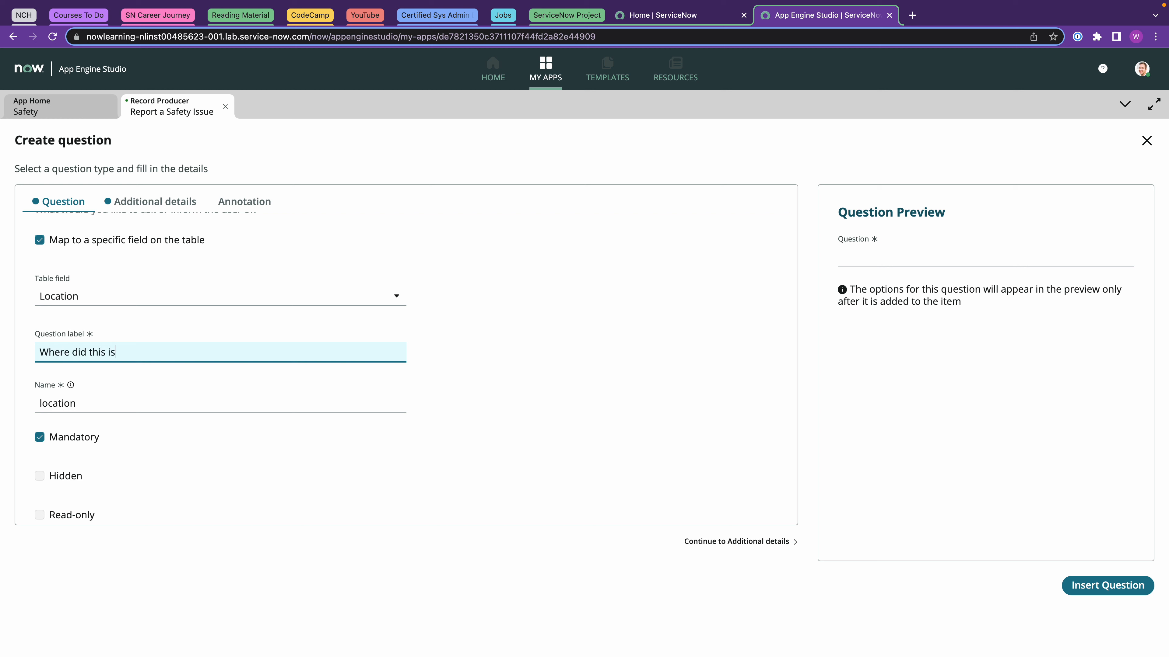
{"action": "type", "text": "sue take place?"}
{"action": "scroll", "coordinate": [577, 402], "scroll_direction": "up", "scroll_amount": 5}
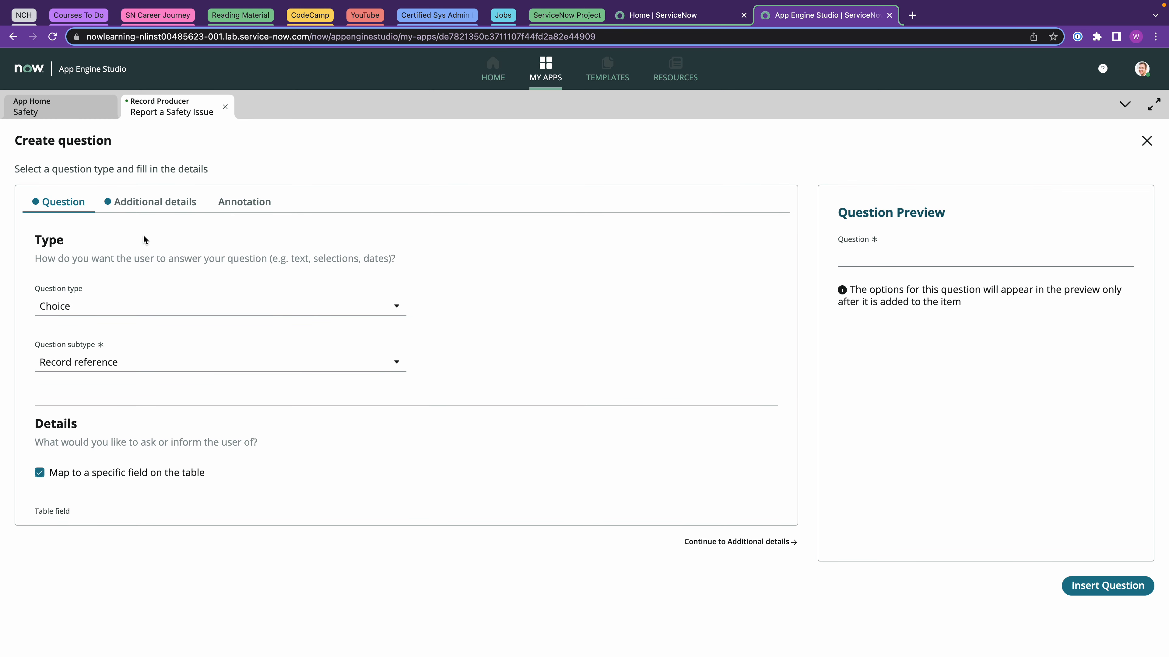
Source its options from the Location table and insert the question into the form.
{"action": "left_click", "coordinate": [157, 203]}
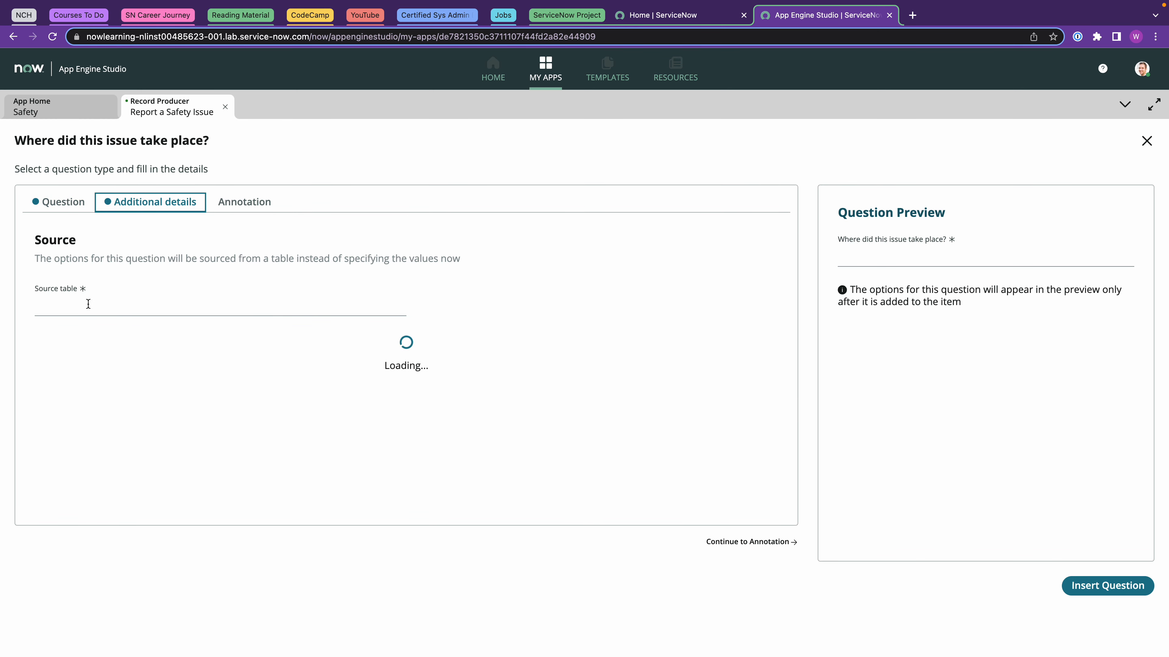
{"action": "left_click", "coordinate": [67, 305]}
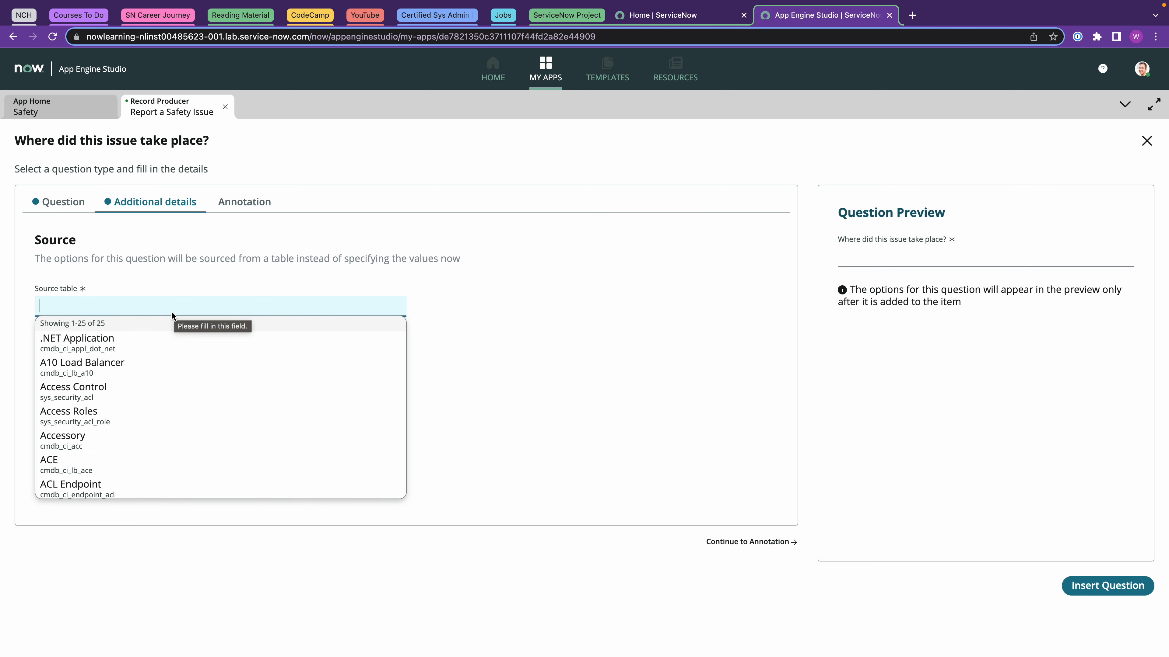
{"action": "type", "text": "location"}
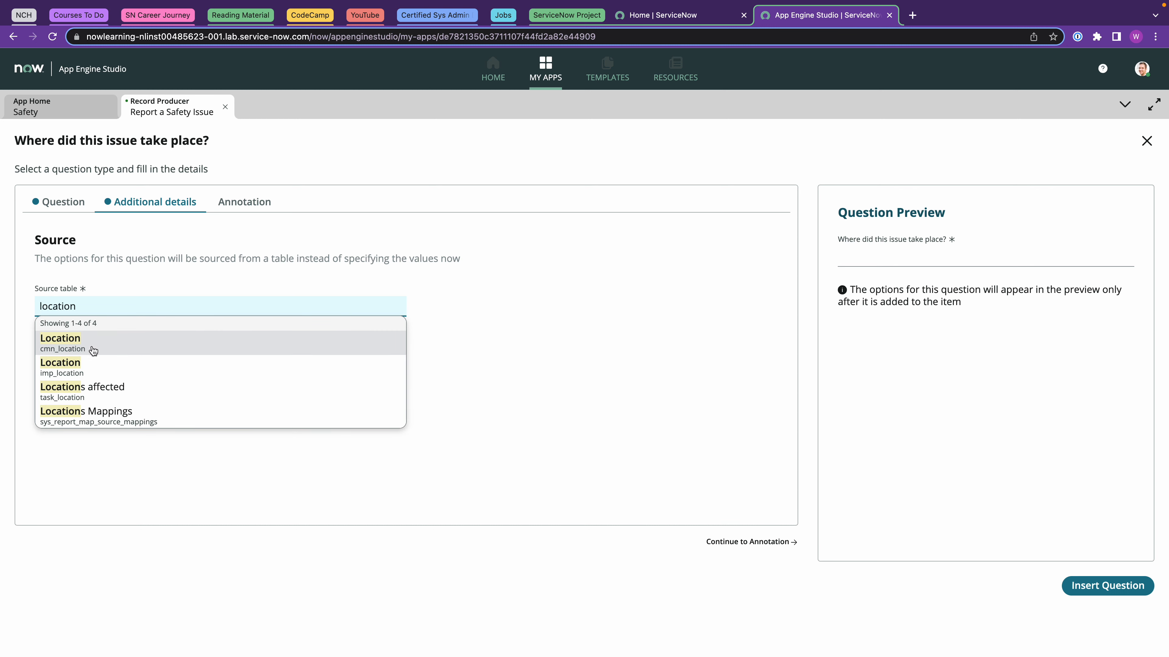
{"action": "left_click", "coordinate": [79, 344]}
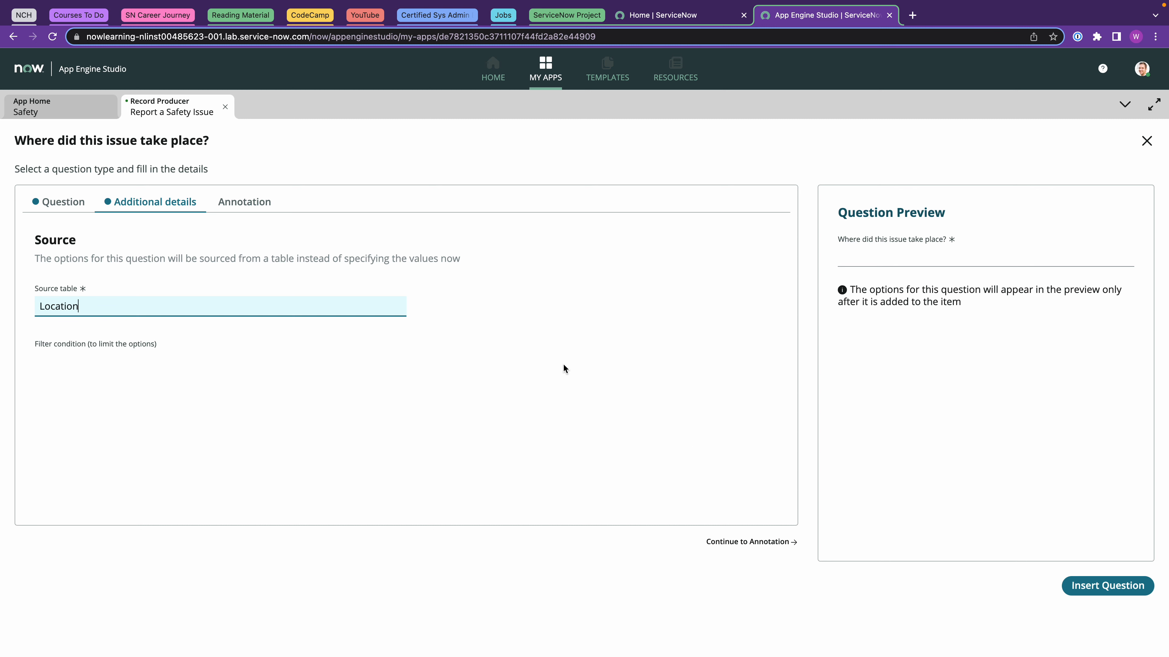
{"action": "left_click", "coordinate": [744, 541]}
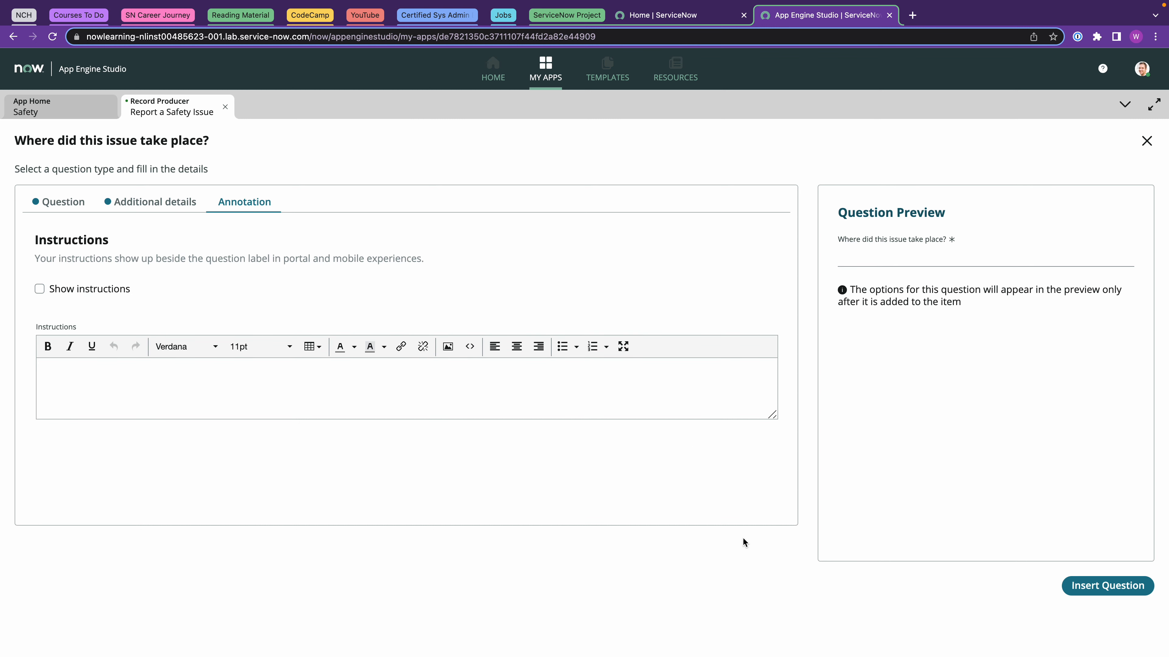
{"action": "left_click", "coordinate": [1075, 587]}
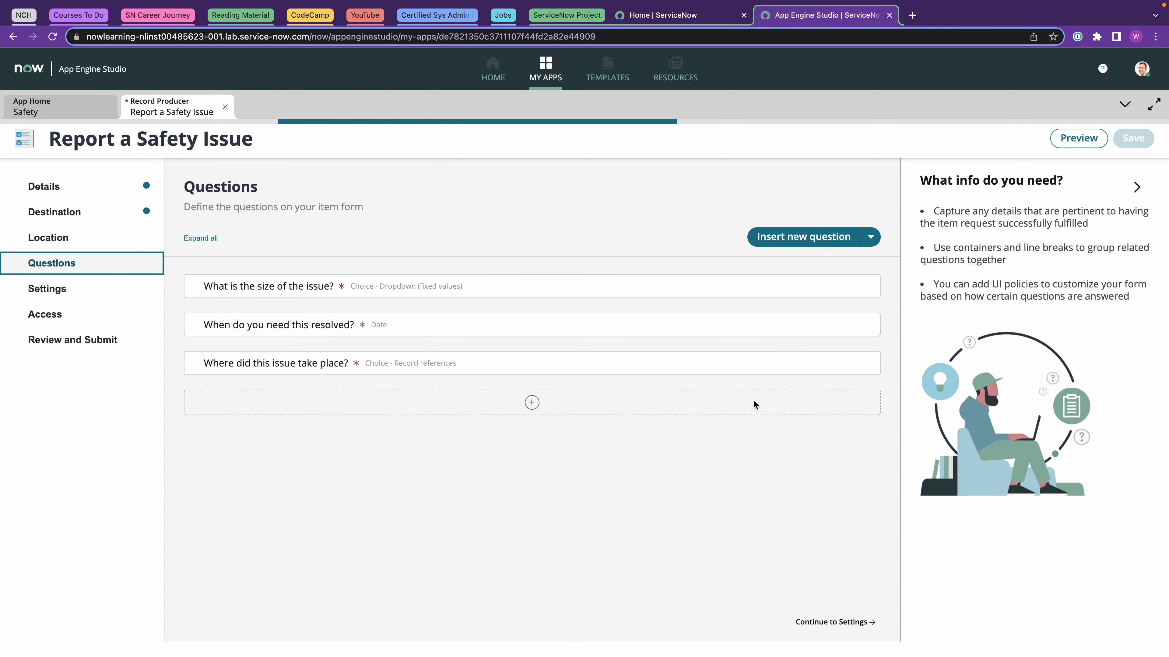
{"action": "left_click", "coordinate": [777, 236]}
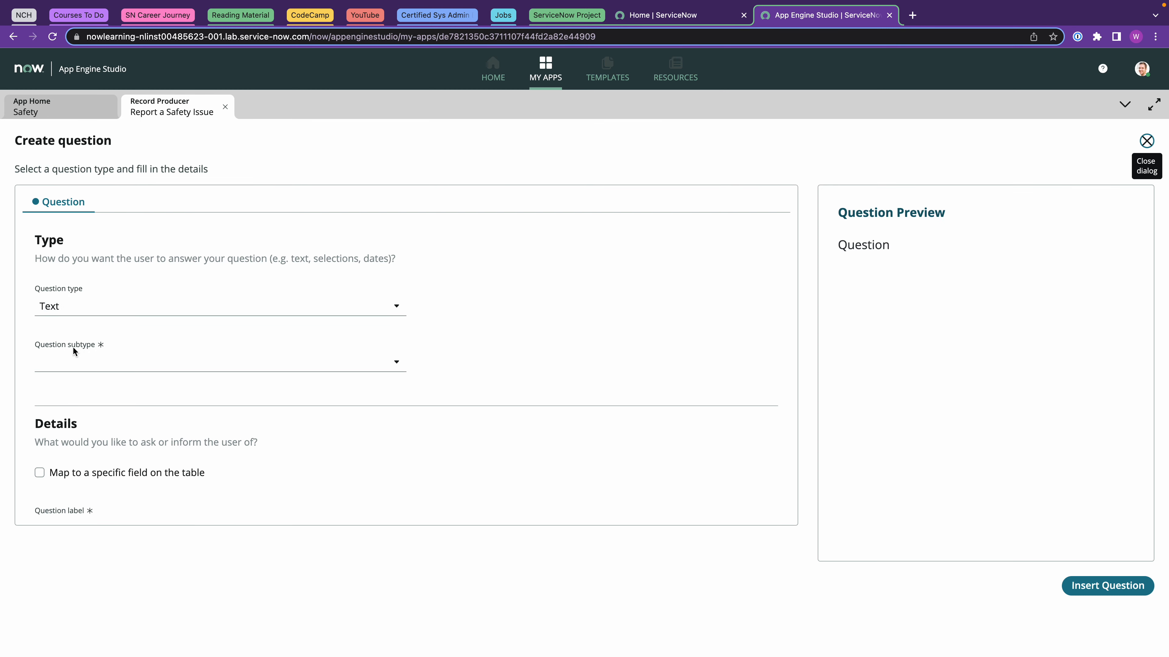
Make the new question a multi-line text mapped to the Short description field.
{"action": "left_click", "coordinate": [74, 362]}
{"action": "left_click", "coordinate": [76, 401]}
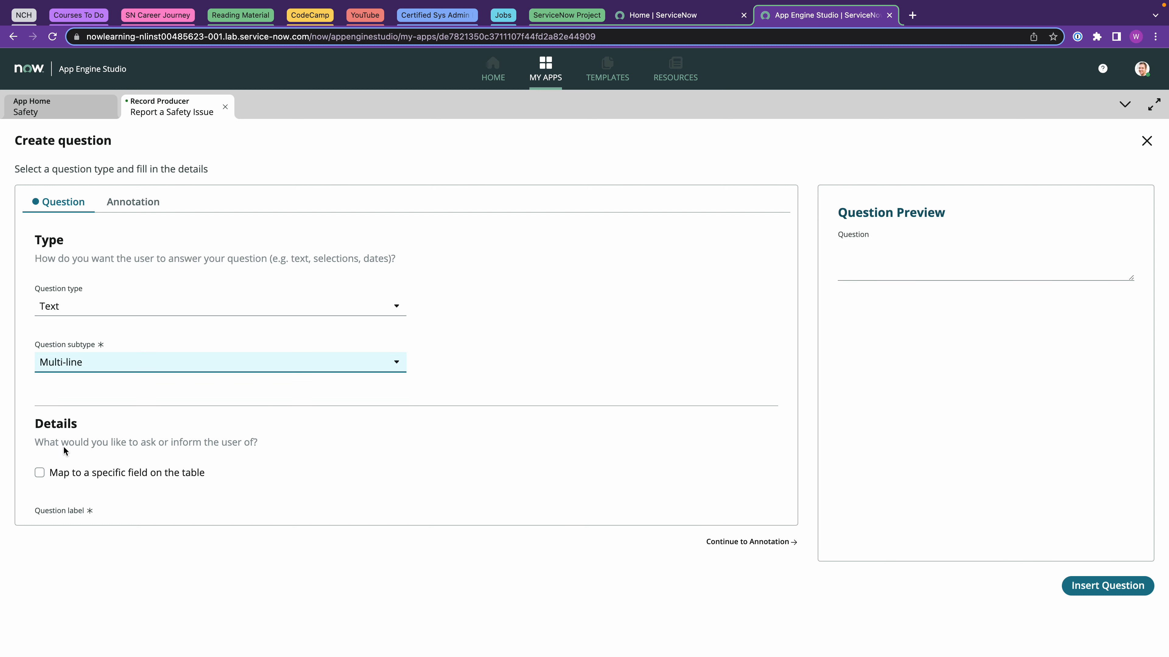
{"action": "left_click", "coordinate": [39, 472]}
{"action": "scroll", "coordinate": [161, 417], "scroll_direction": "down", "scroll_amount": 4}
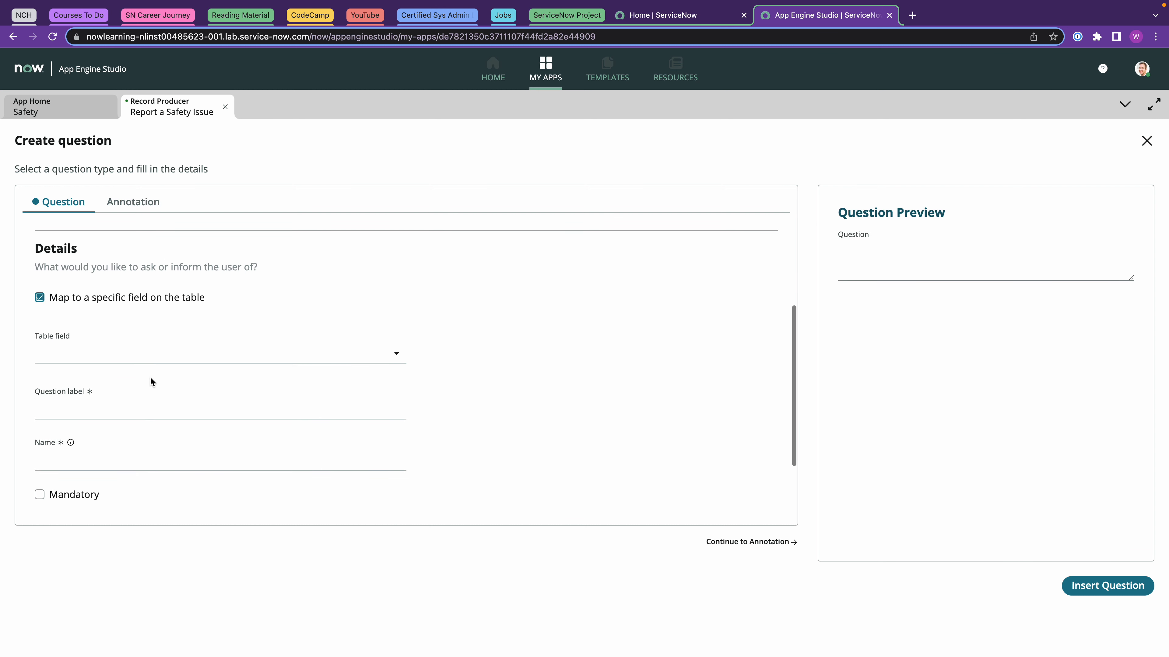
{"action": "left_click", "coordinate": [146, 356]}
{"action": "scroll", "coordinate": [138, 456], "scroll_direction": "down", "scroll_amount": 3}
{"action": "left_click", "coordinate": [115, 468]}
Label it 'Please provide a brief description of the issue?', make it mandatory, and insert it.
{"action": "left_click", "coordinate": [98, 404]}
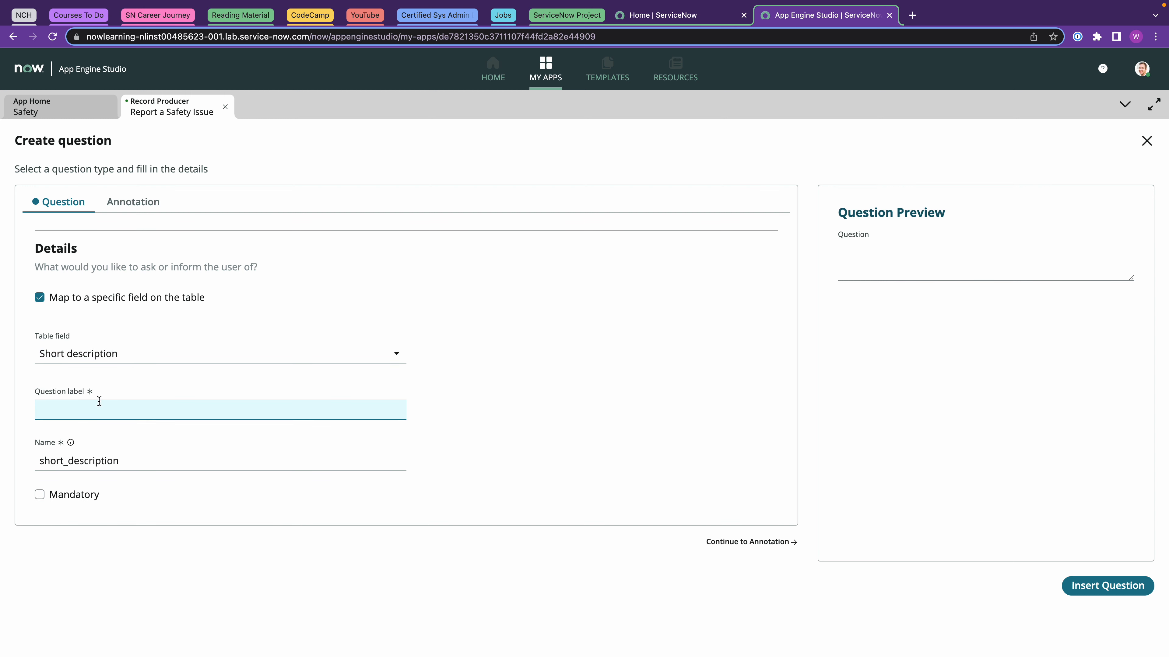
{"action": "type", "text": "Please"}
{"action": "type", "text": " provide a "}
{"action": "type", "text": "bi"}
{"action": "type", "text": "rief"}
{"action": "type", "text": " descri"}
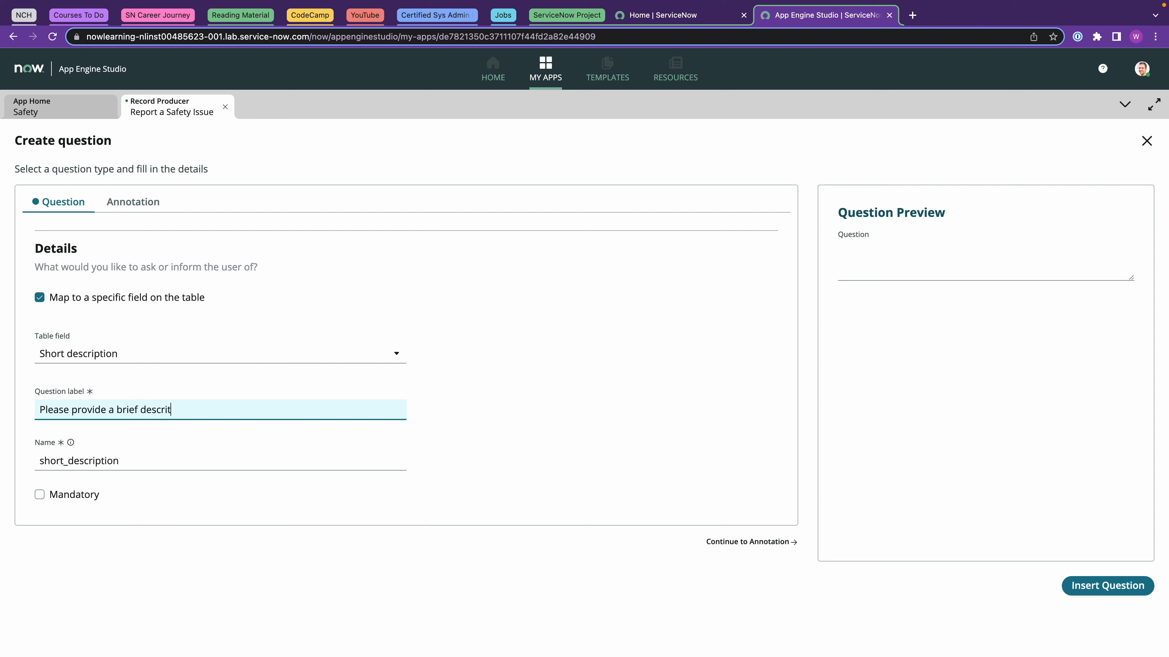
{"action": "type", "text": "ption of the issue?"}
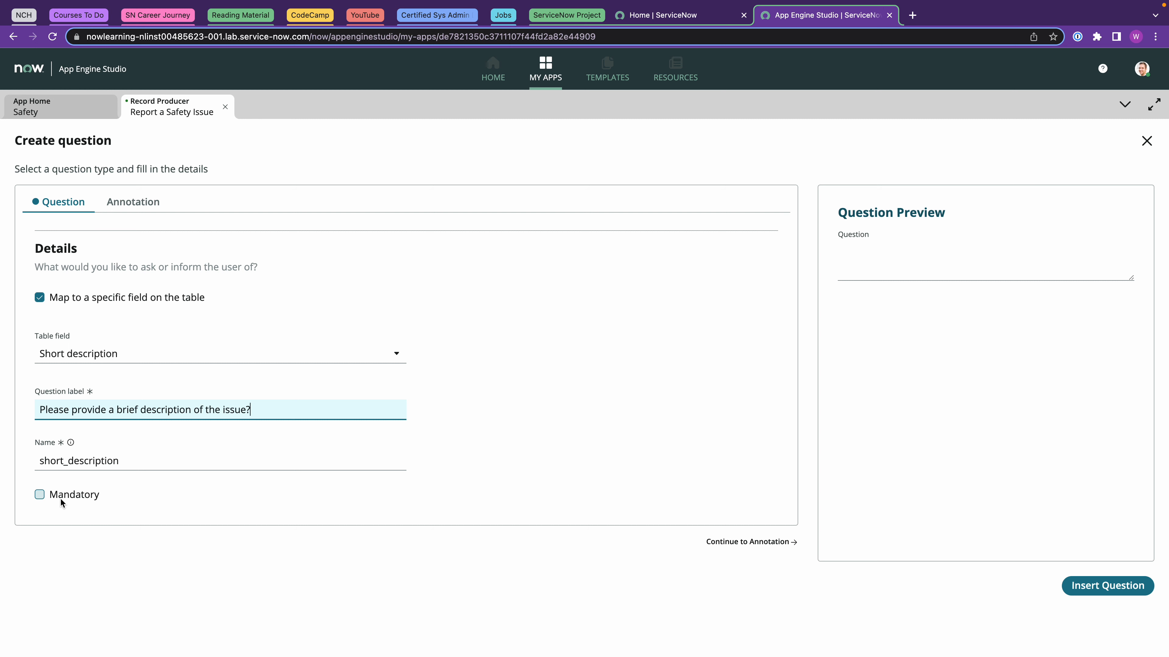
{"action": "left_click", "coordinate": [40, 495]}
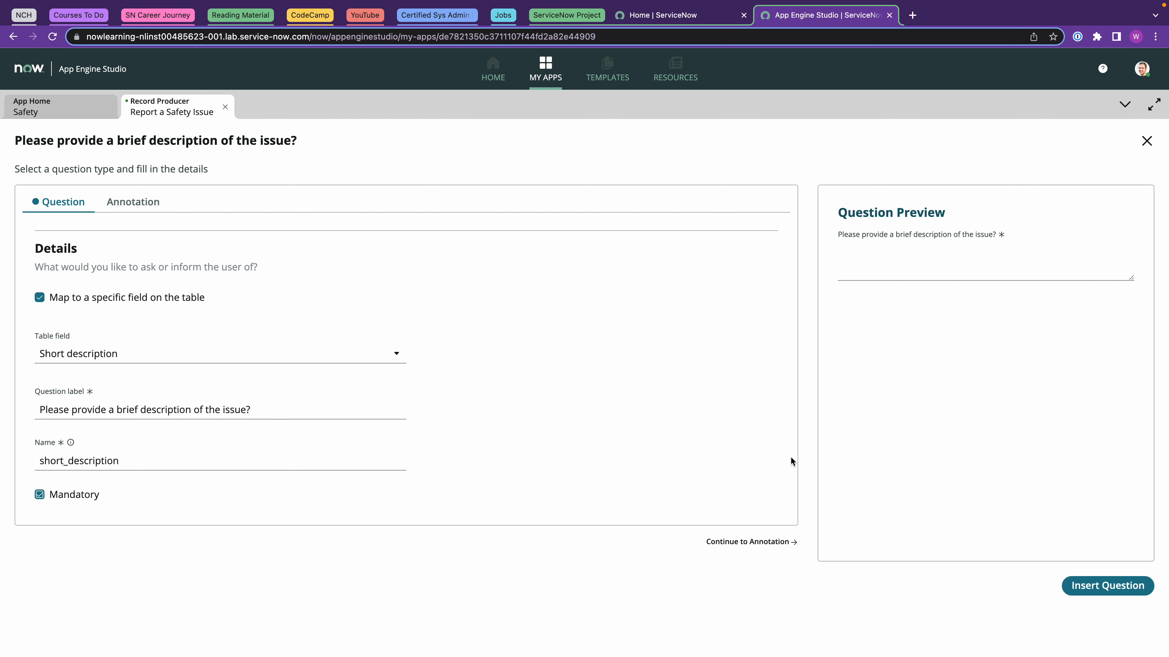
{"action": "left_click", "coordinate": [1074, 587]}
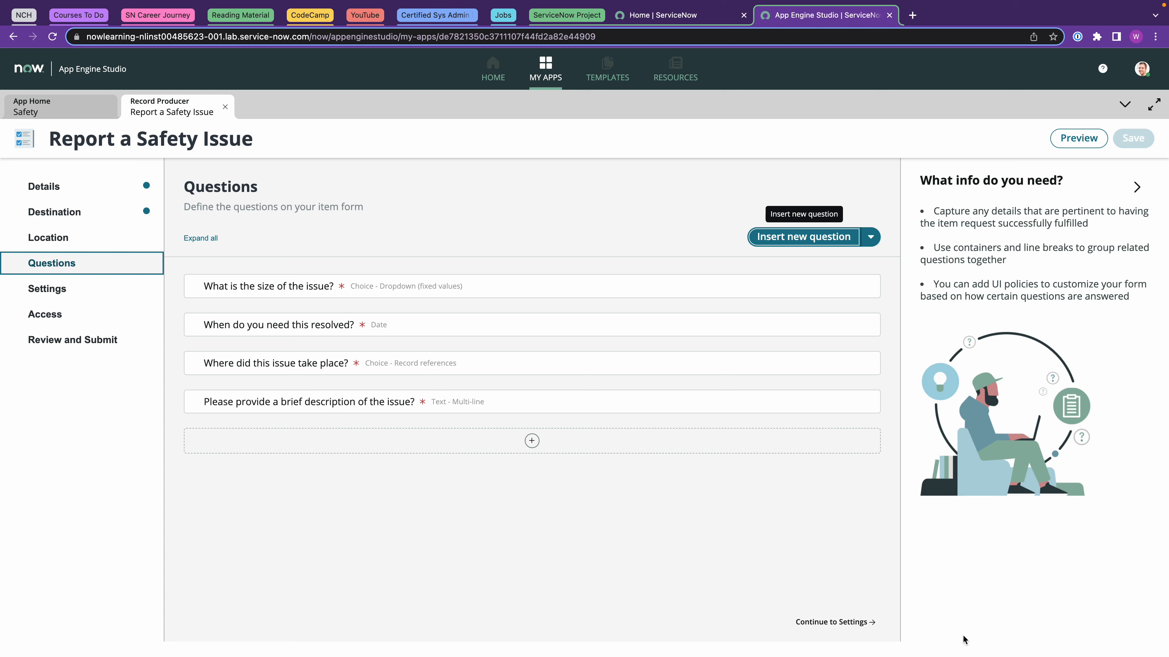
Hide the Add to wishlist option in the portal settings.
{"action": "left_click", "coordinate": [832, 622]}
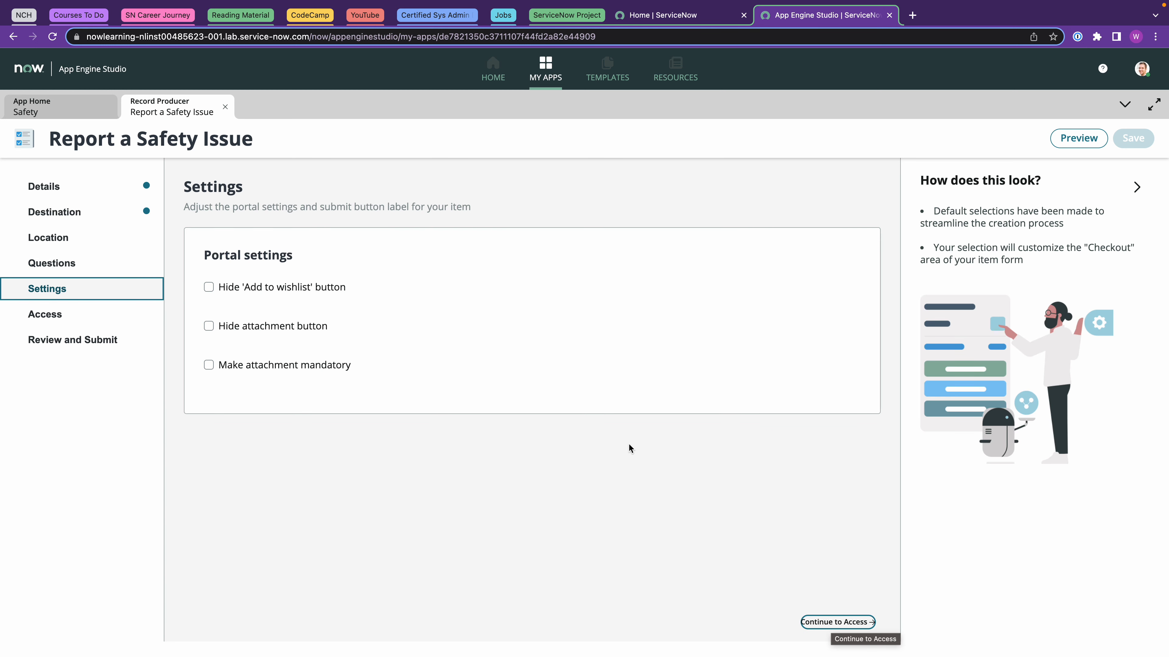
{"action": "left_click", "coordinate": [210, 288]}
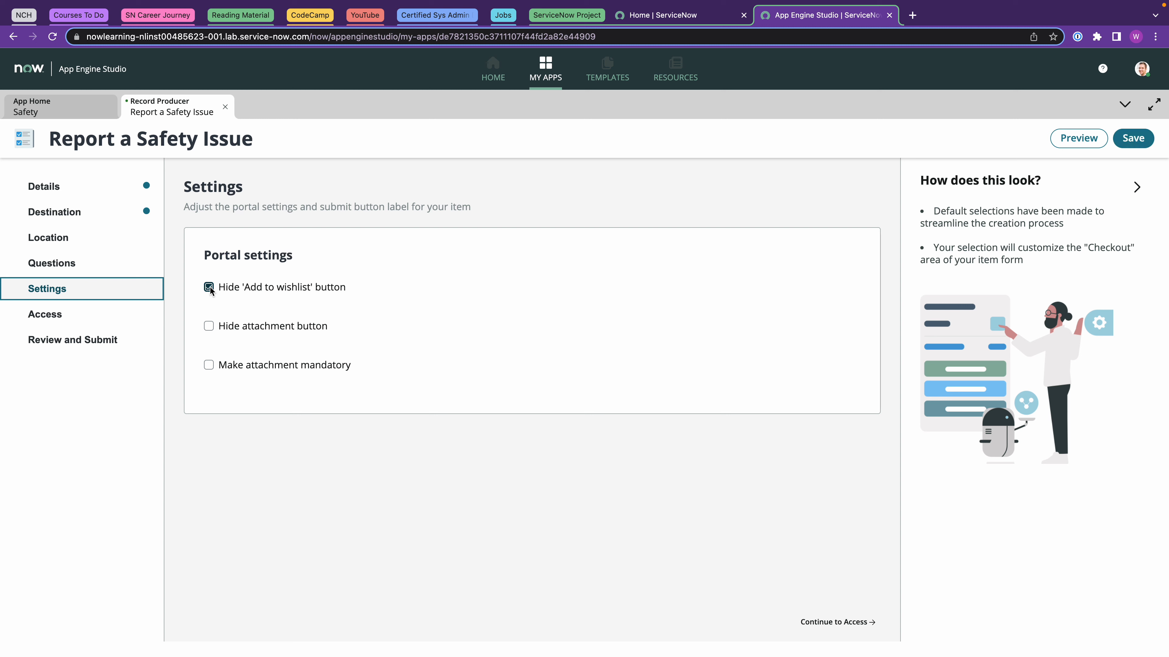
{"action": "left_click", "coordinate": [851, 625]}
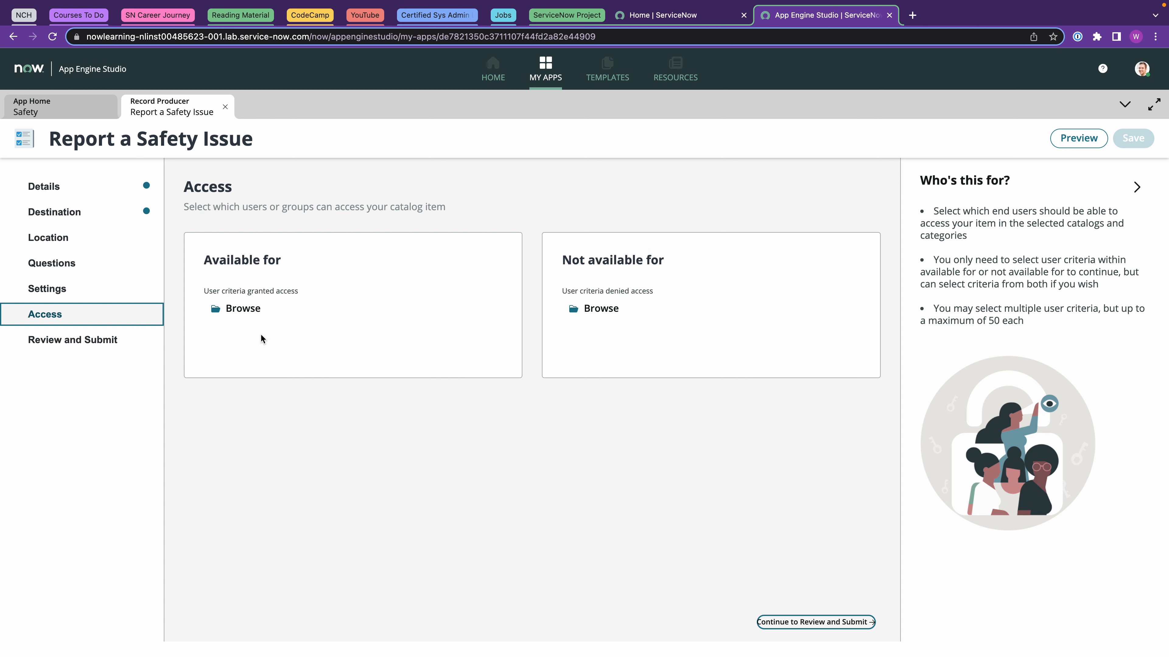
Grant Any User access to the catalog item and save the selection.
{"action": "left_click", "coordinate": [241, 308]}
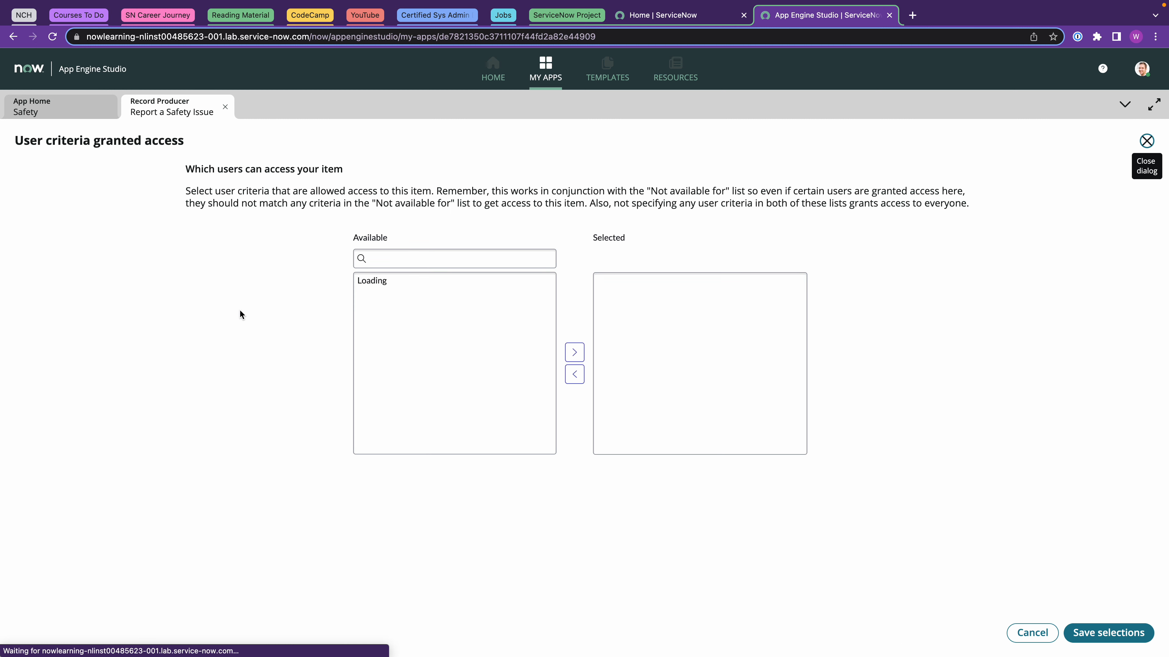
{"action": "left_click", "coordinate": [380, 357]}
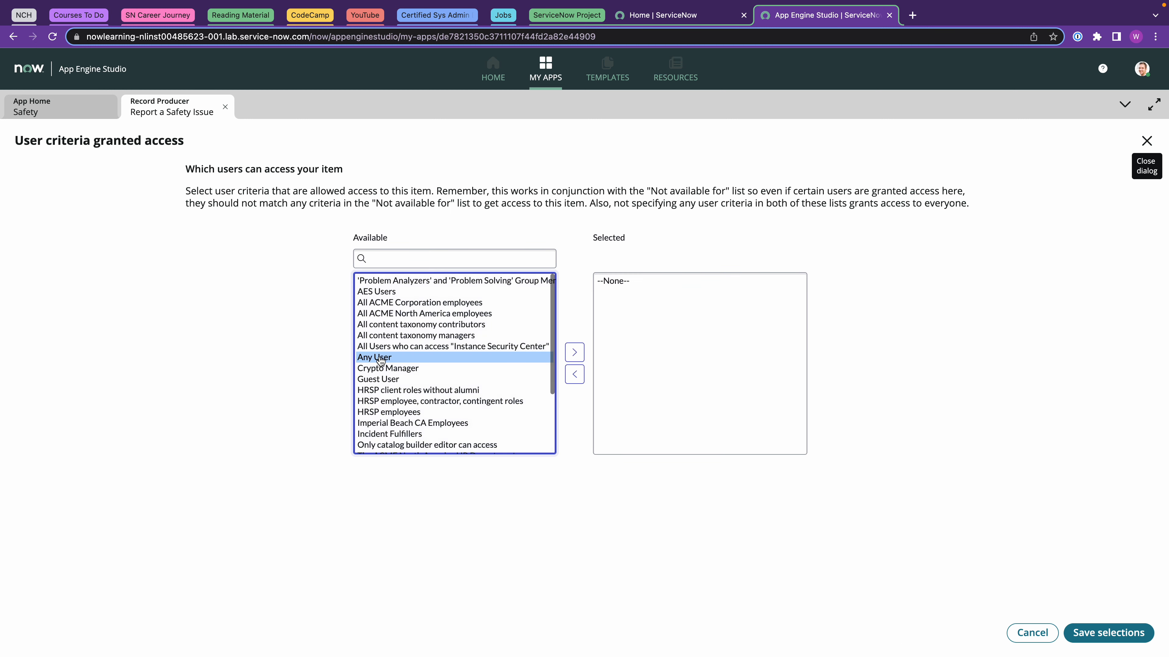
{"action": "left_click", "coordinate": [574, 352]}
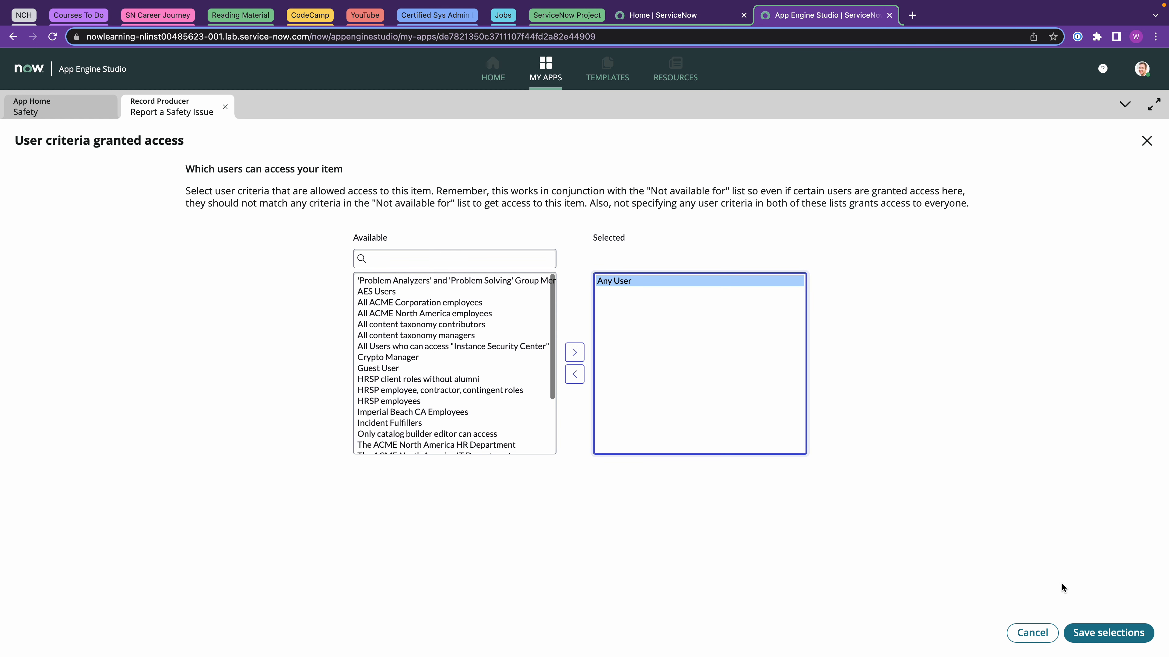
{"action": "left_click", "coordinate": [1070, 629]}
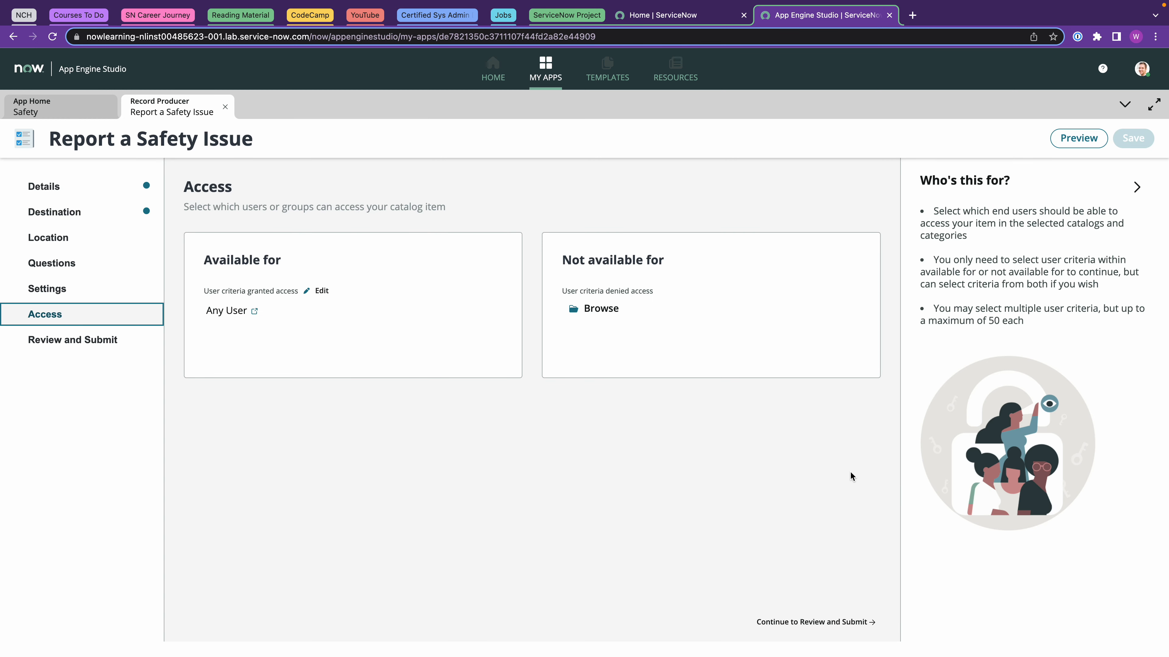
{"action": "left_click", "coordinate": [851, 622]}
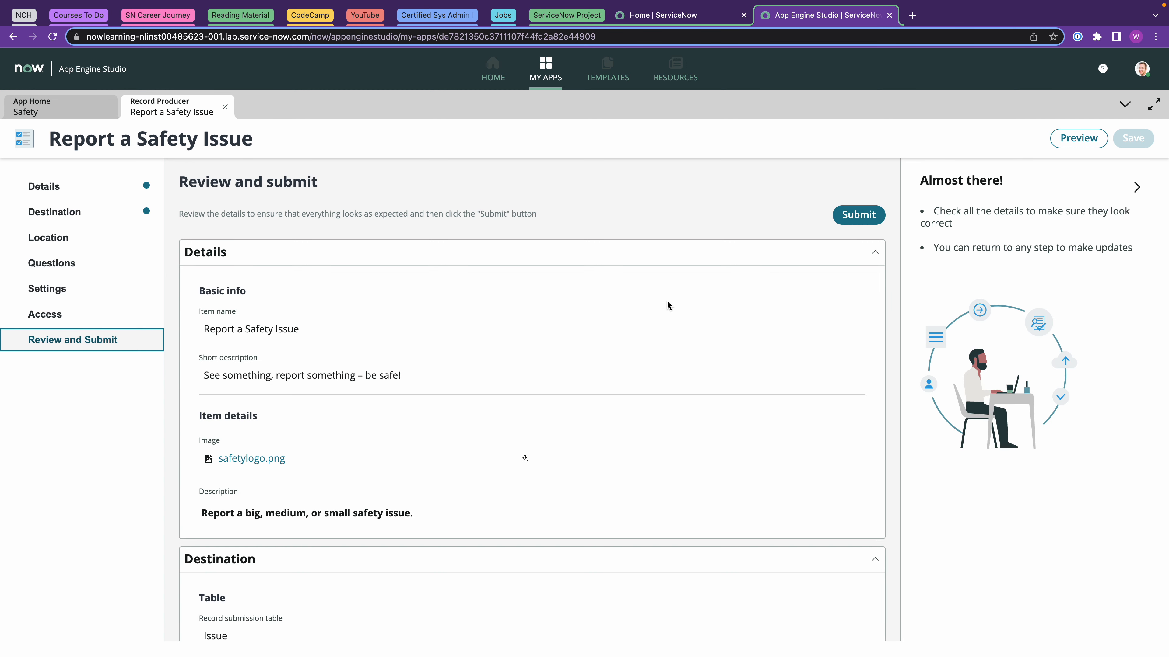
Submit the Report a Safety Issue record producer for catalog testing.
{"action": "scroll", "coordinate": [667, 303], "scroll_direction": "down", "scroll_amount": 9}
{"action": "scroll", "coordinate": [667, 302], "scroll_direction": "down", "scroll_amount": 10}
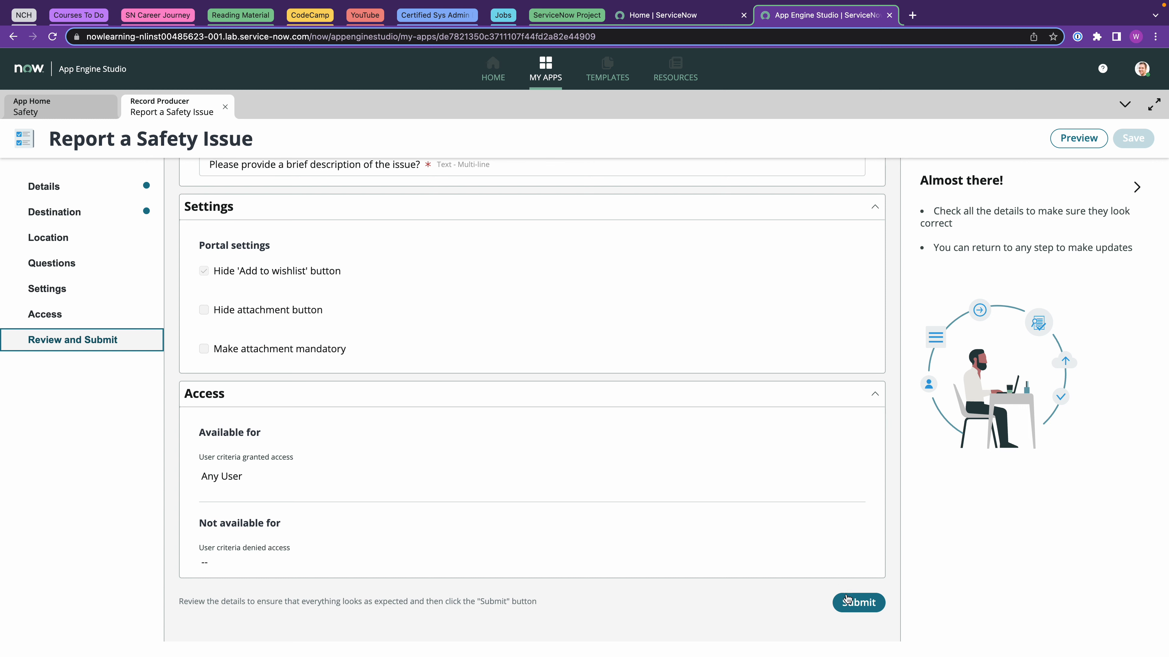
{"action": "left_click", "coordinate": [856, 604]}
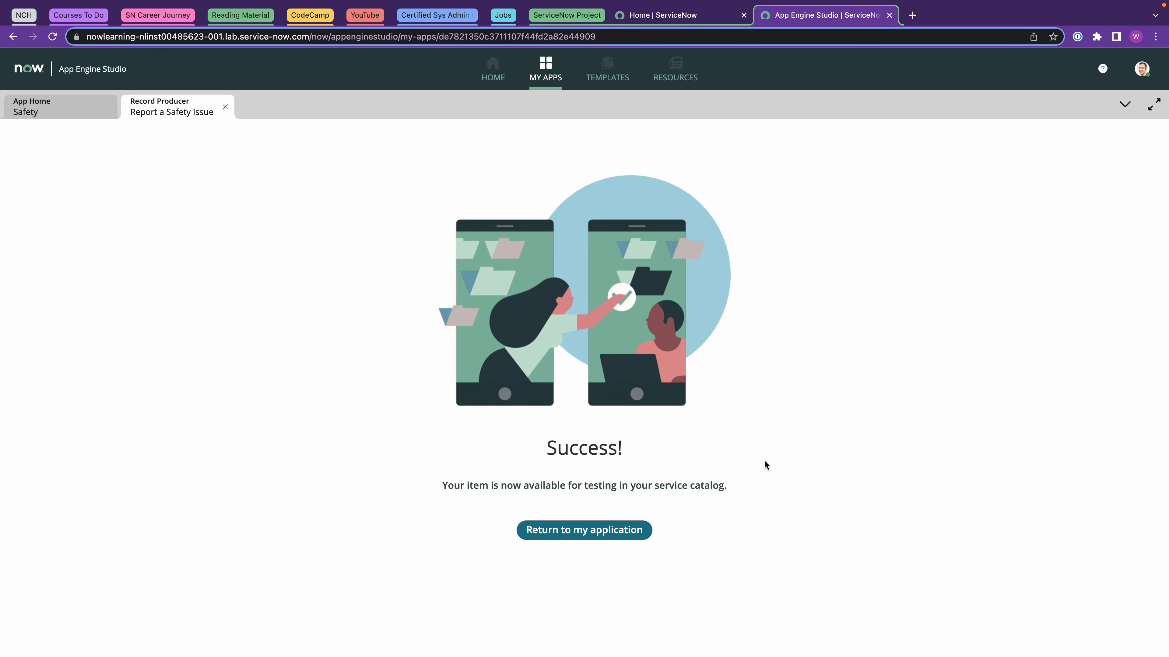
Return to the Safety app home, dismiss the guidance popup, and preview the Issue records.
{"action": "left_click", "coordinate": [592, 532]}
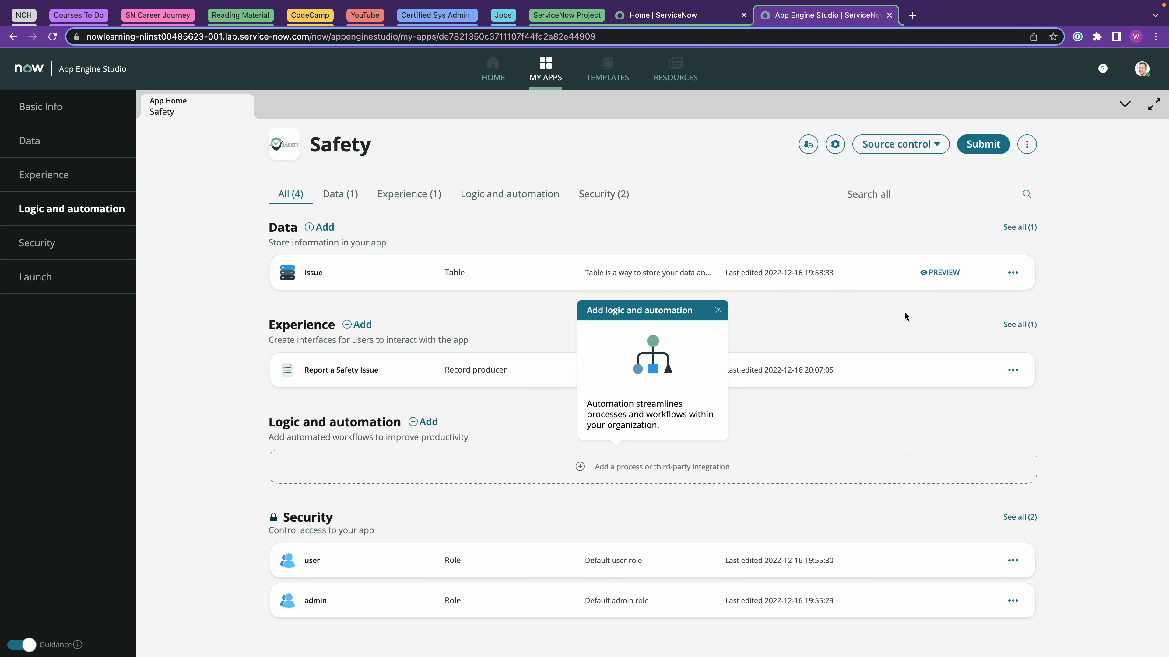
{"action": "left_click", "coordinate": [718, 311]}
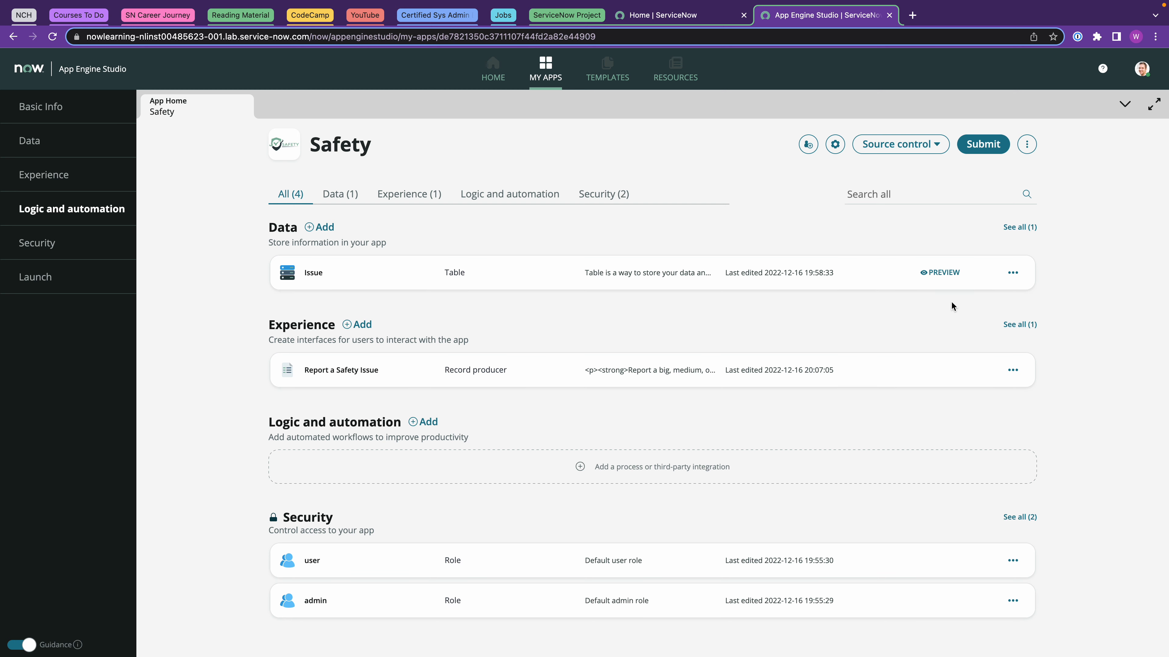
{"action": "left_click", "coordinate": [943, 273]}
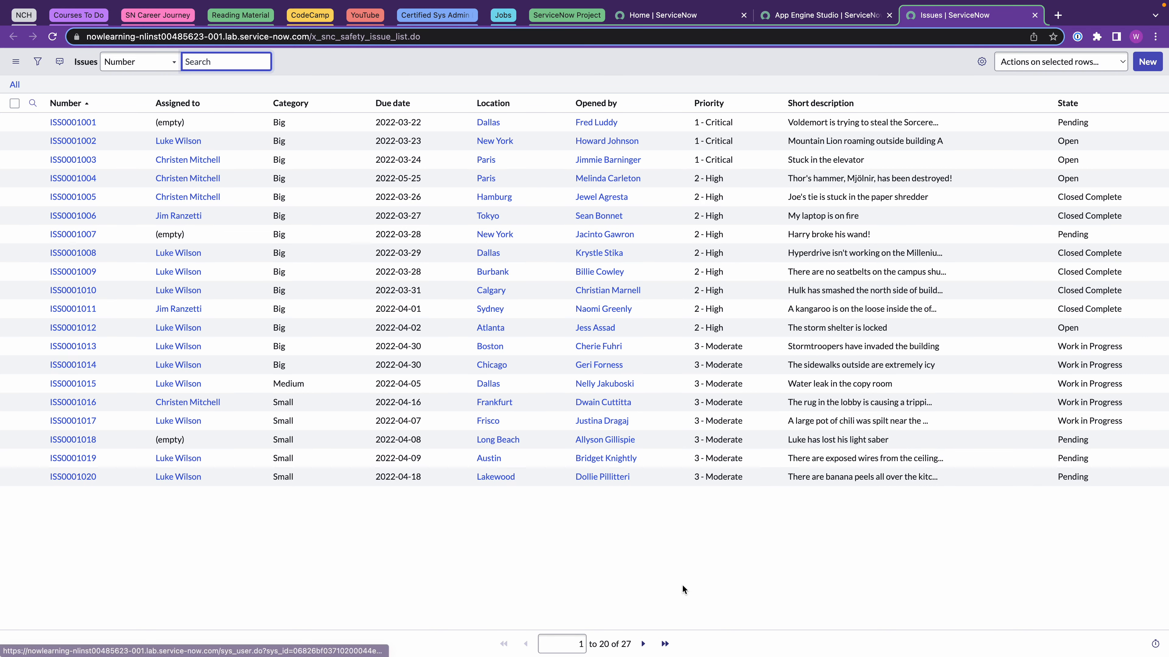
Review the 27 Issue records by last page and Number sort, then close the Issues list.
{"action": "left_click", "coordinate": [665, 644]}
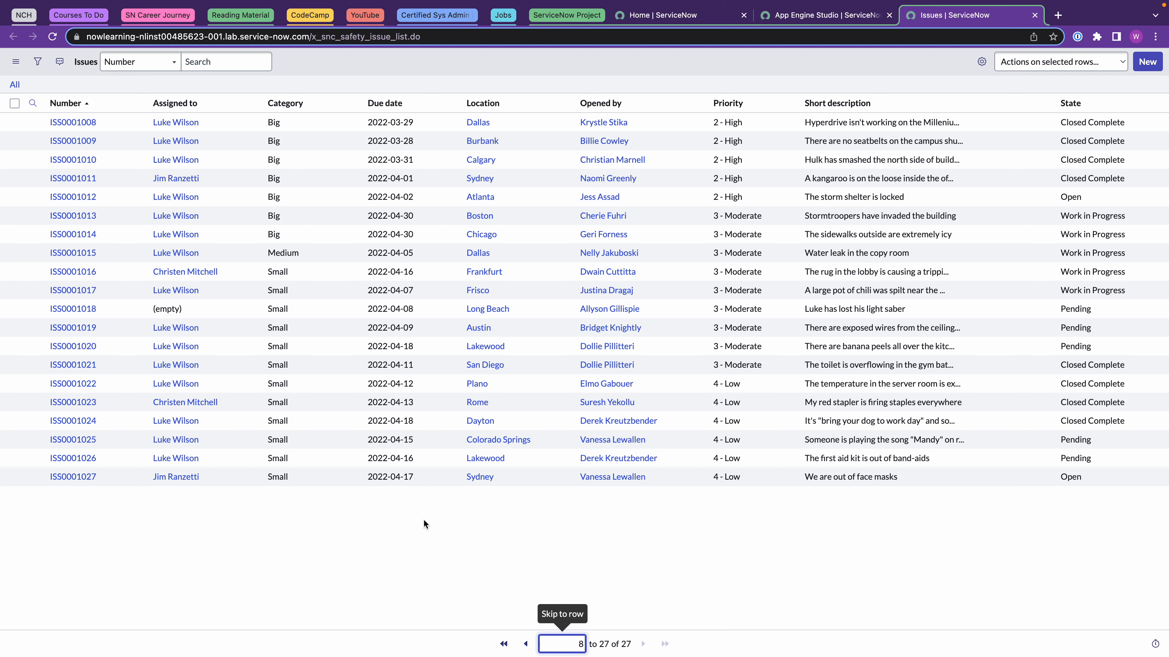
{"action": "left_click", "coordinate": [76, 103]}
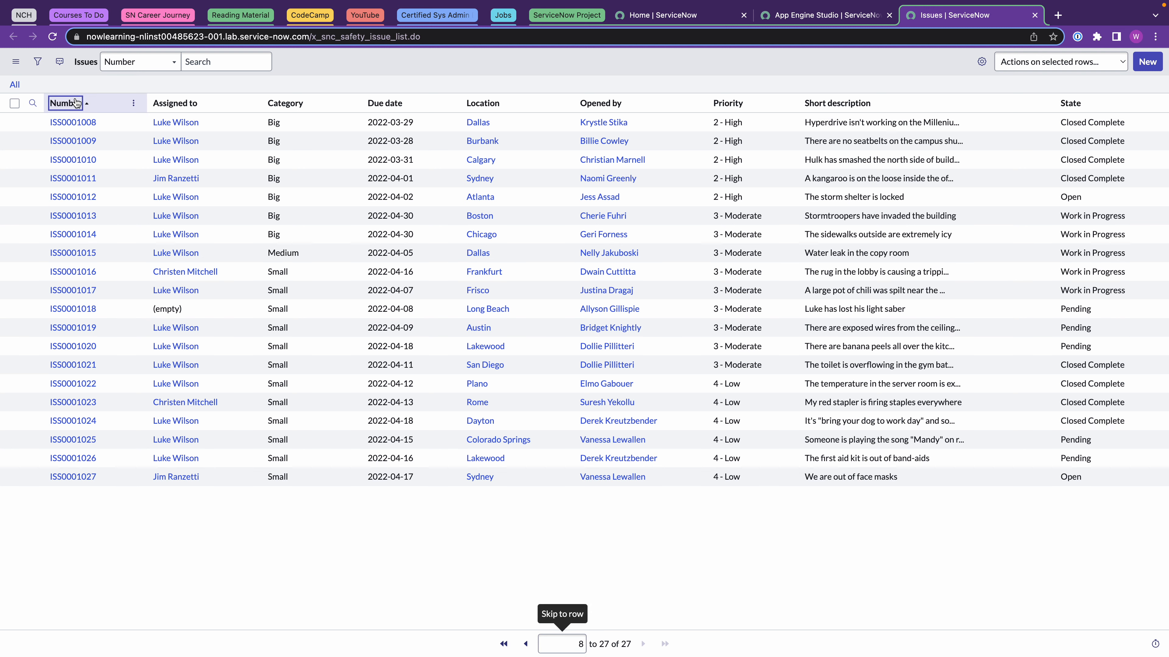
{"action": "left_click", "coordinate": [76, 102]}
{"action": "left_click", "coordinate": [76, 102]}
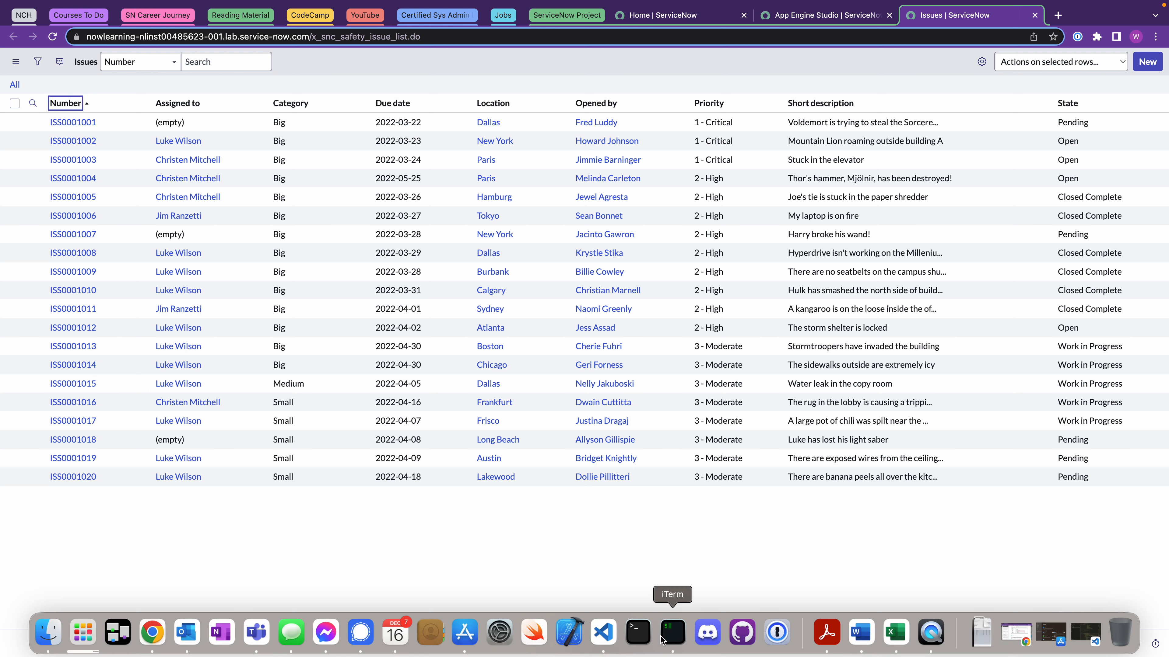
{"action": "left_click", "coordinate": [665, 644]}
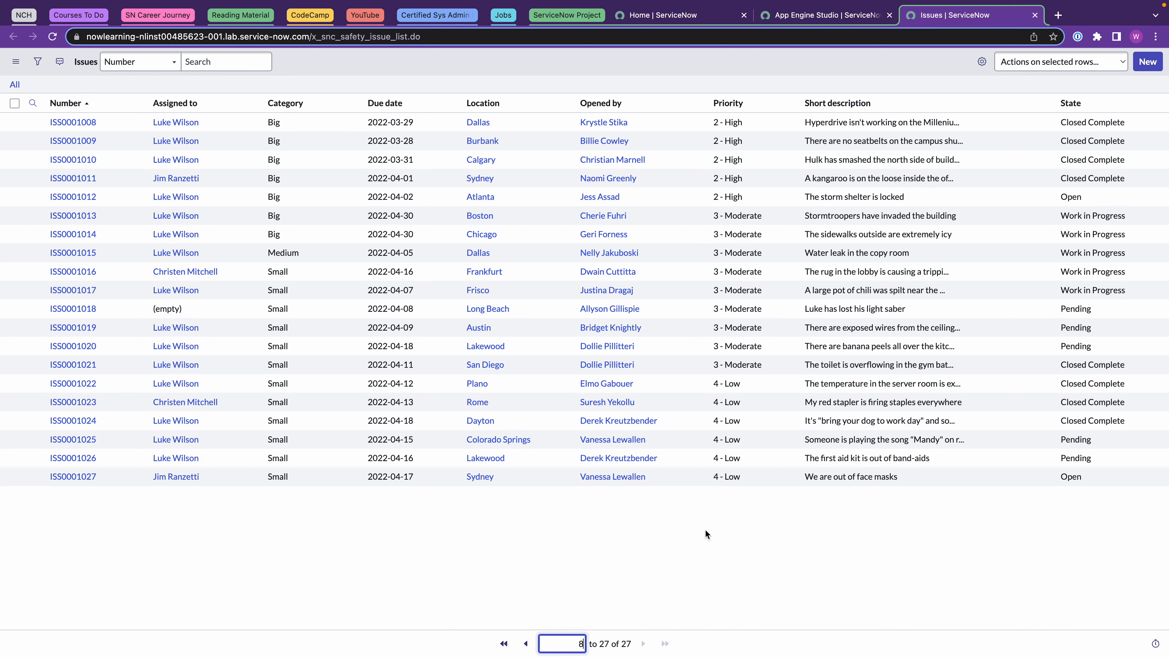
{"action": "left_click", "coordinate": [1035, 15]}
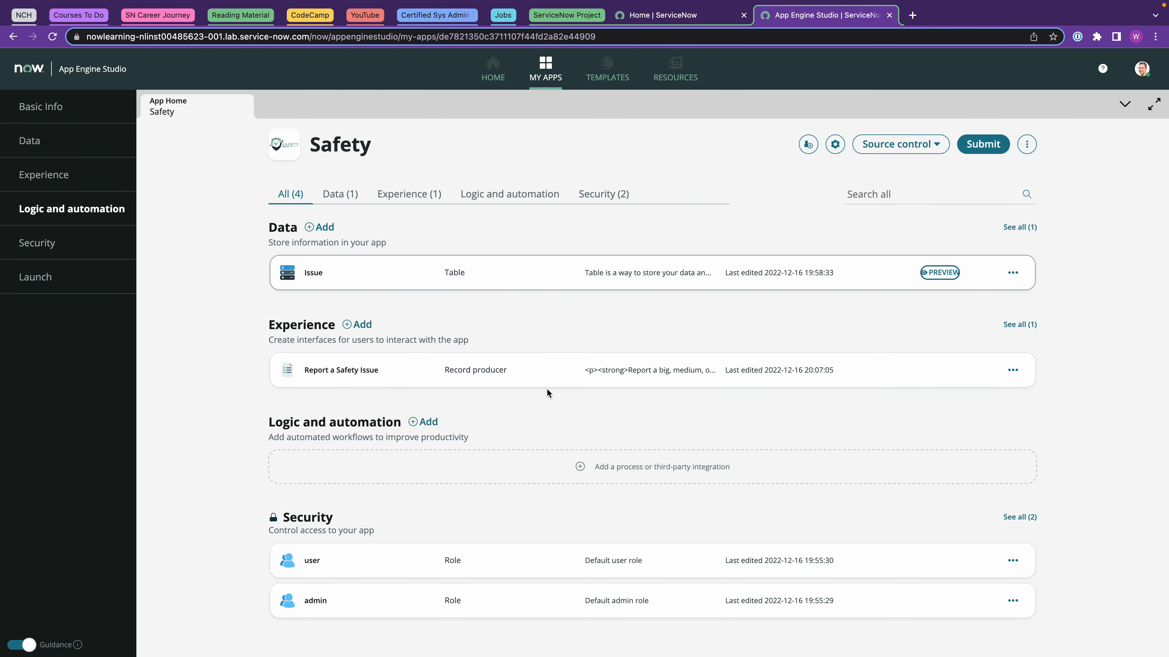
From the Home tab, open the Service Portal favorite and browse Request Something to Can We Help You?
{"action": "left_click", "coordinate": [671, 16]}
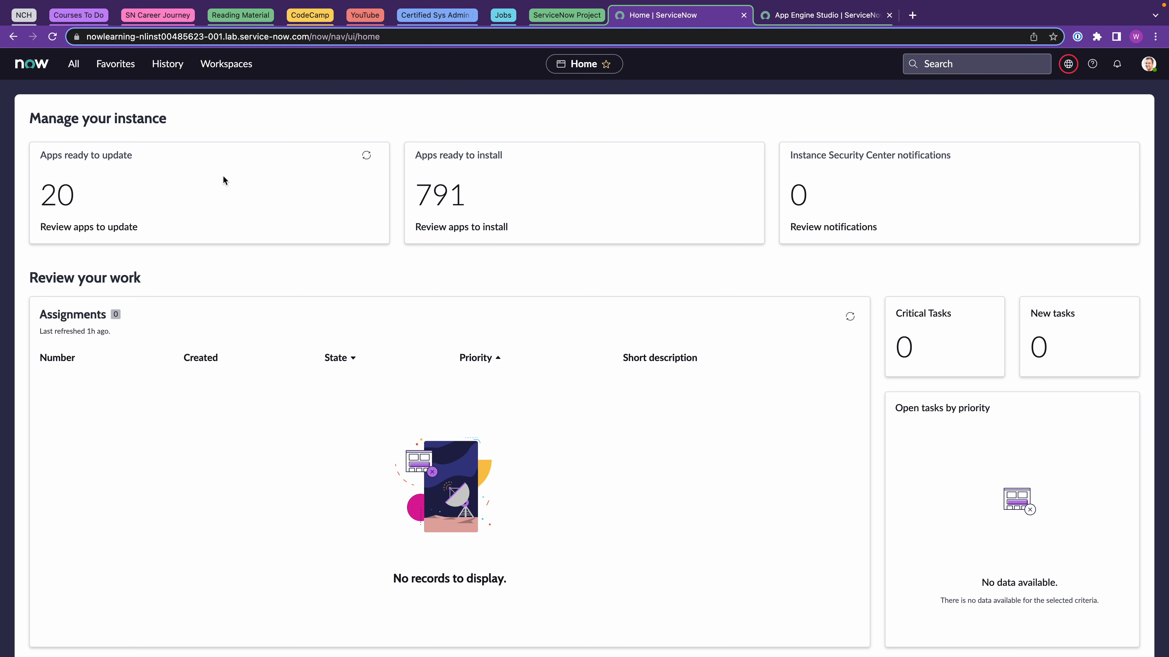
{"action": "left_click", "coordinate": [115, 64]}
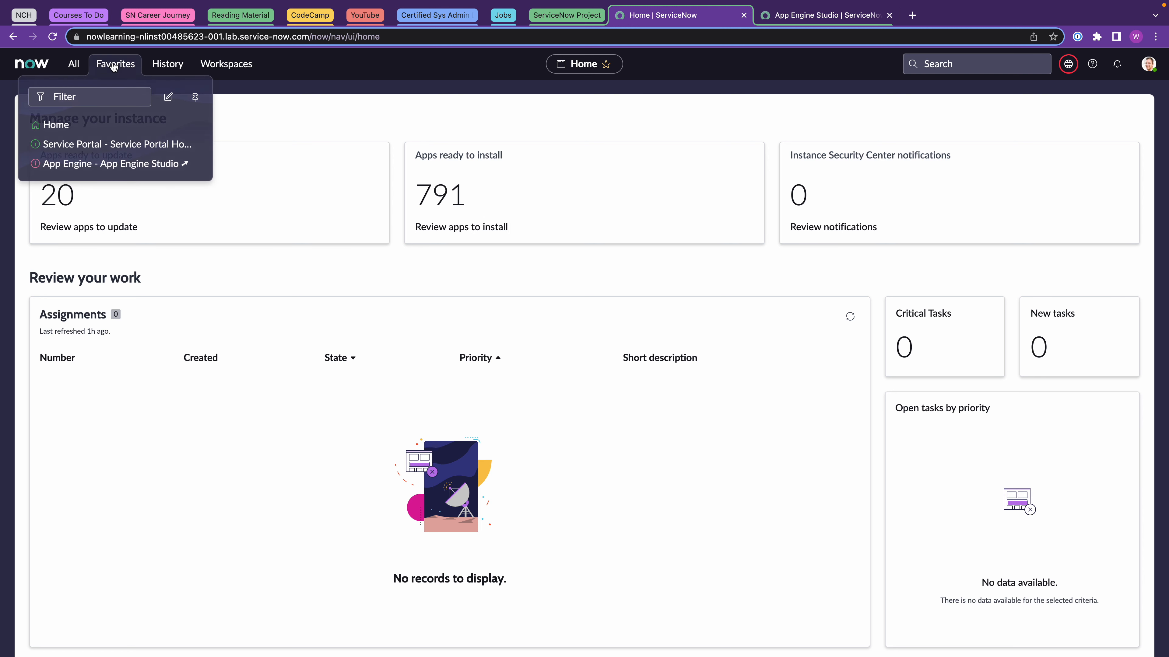
{"action": "left_click", "coordinate": [78, 144]}
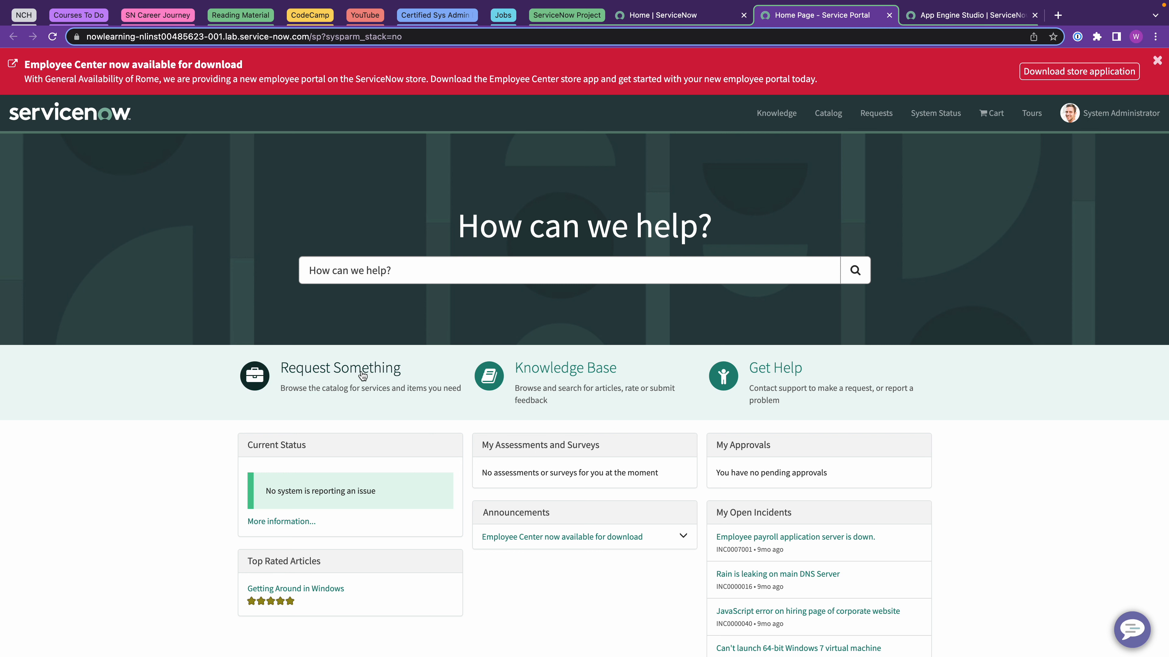
{"action": "left_click", "coordinate": [339, 377]}
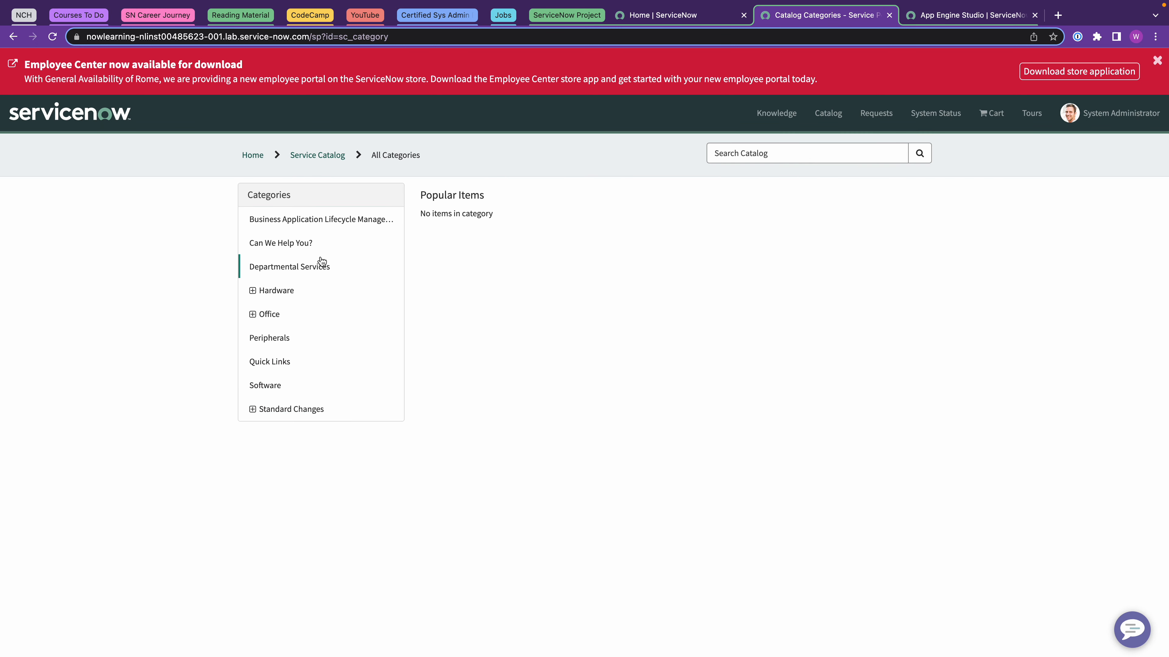
{"action": "left_click", "coordinate": [301, 244]}
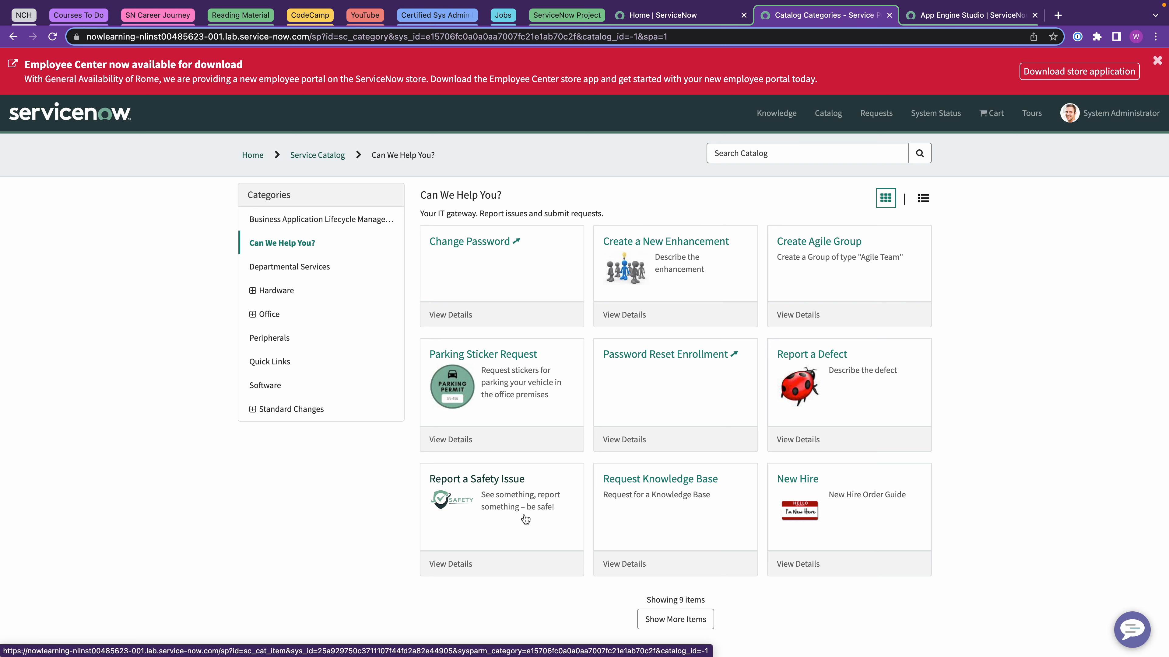
Open Report a Safety Issue, set size to Small and resolution date to 2022-12-23.
{"action": "left_click", "coordinate": [491, 499]}
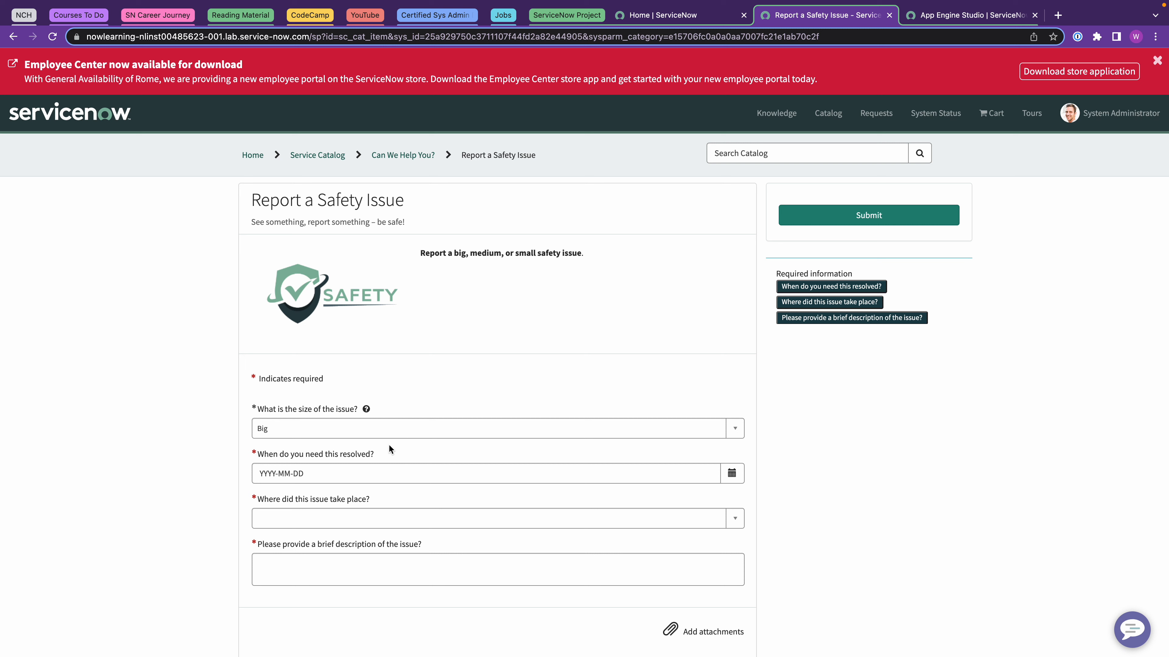
{"action": "left_click", "coordinate": [362, 432]}
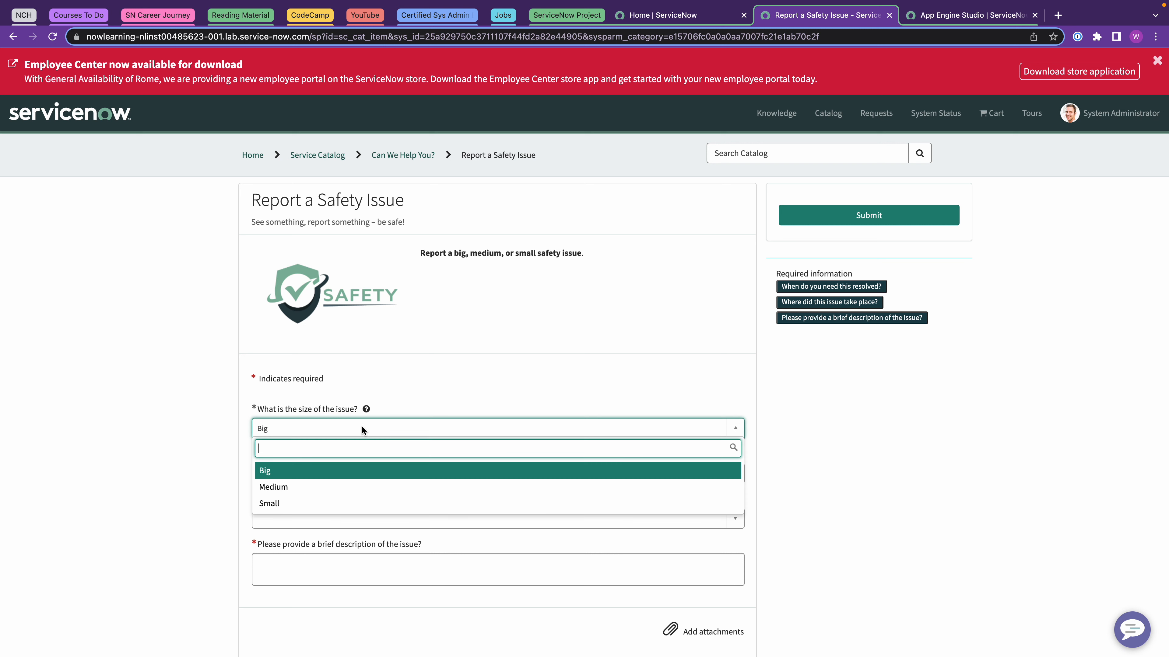
{"action": "left_click", "coordinate": [302, 503]}
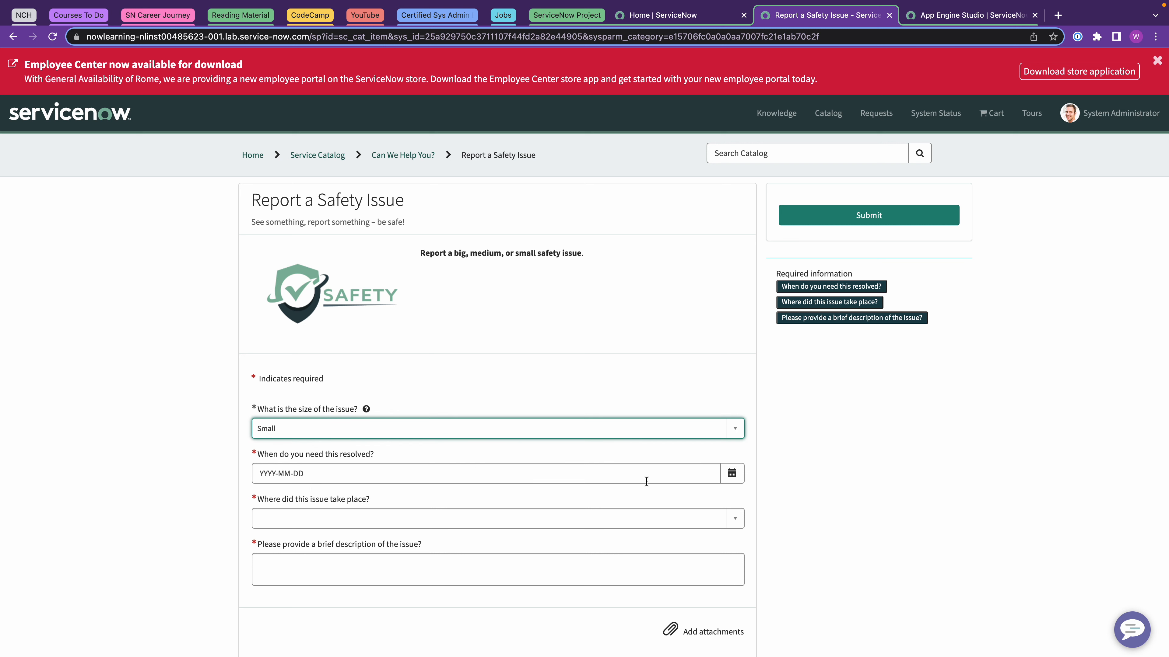
{"action": "left_click", "coordinate": [733, 475]}
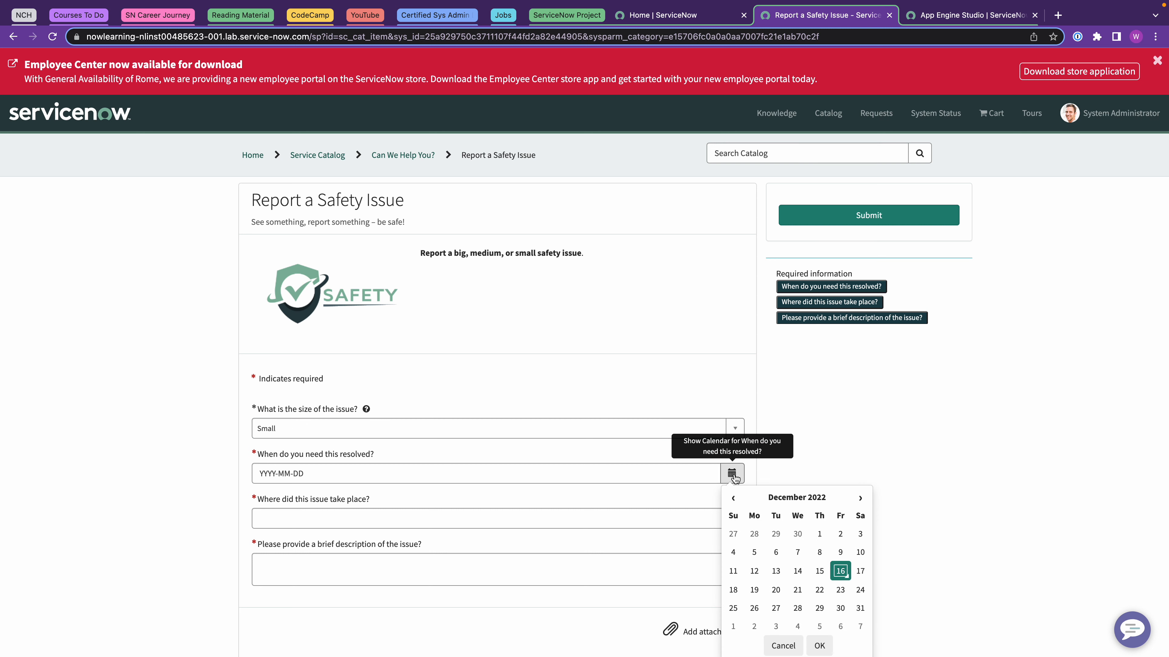
{"action": "left_click", "coordinate": [841, 591]}
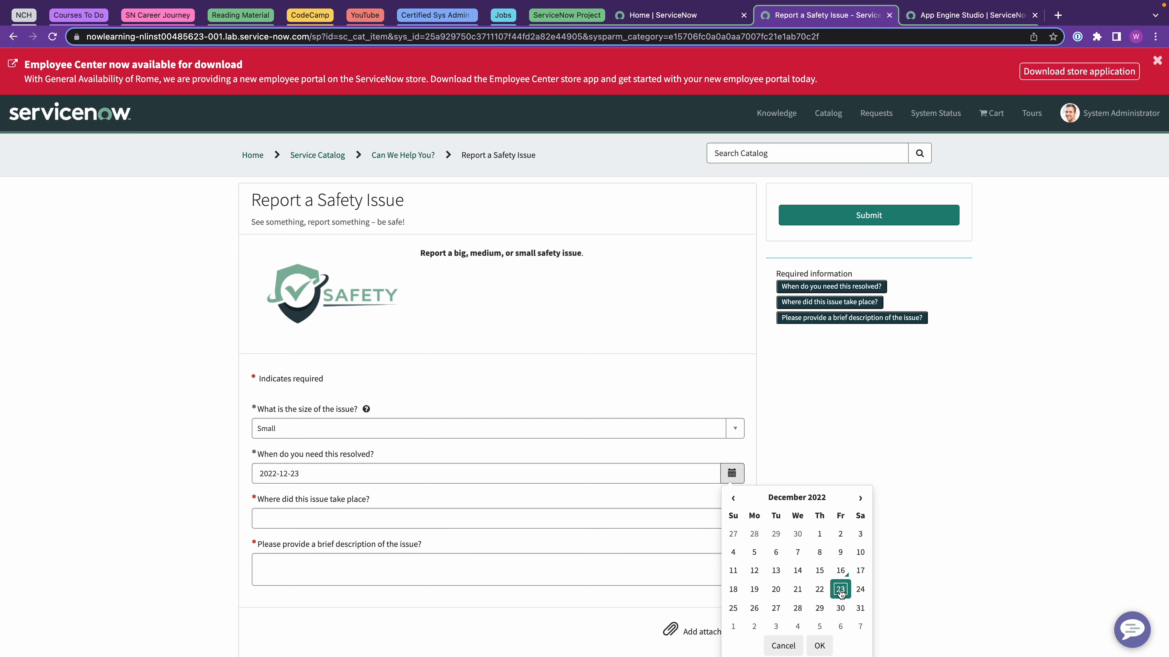
{"action": "left_click", "coordinate": [820, 646]}
Choose the issue location, enter the description 'Lights in the sky', and submit the report.
{"action": "left_click", "coordinate": [332, 515]}
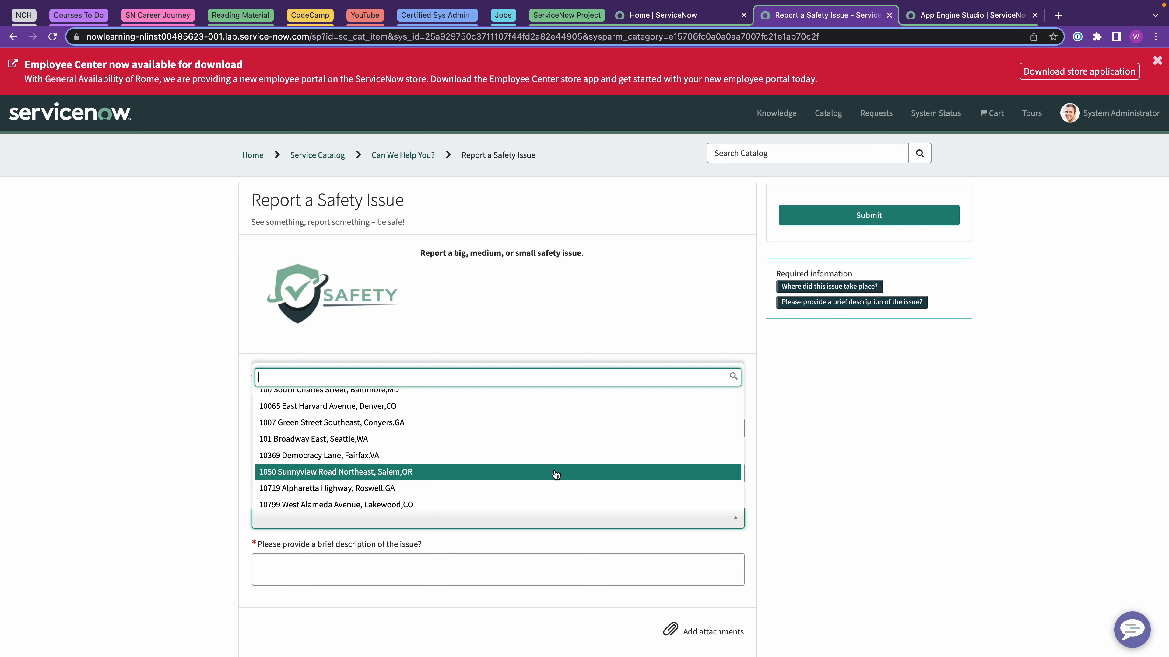
{"action": "left_click", "coordinate": [373, 489]}
{"action": "left_click", "coordinate": [335, 571]}
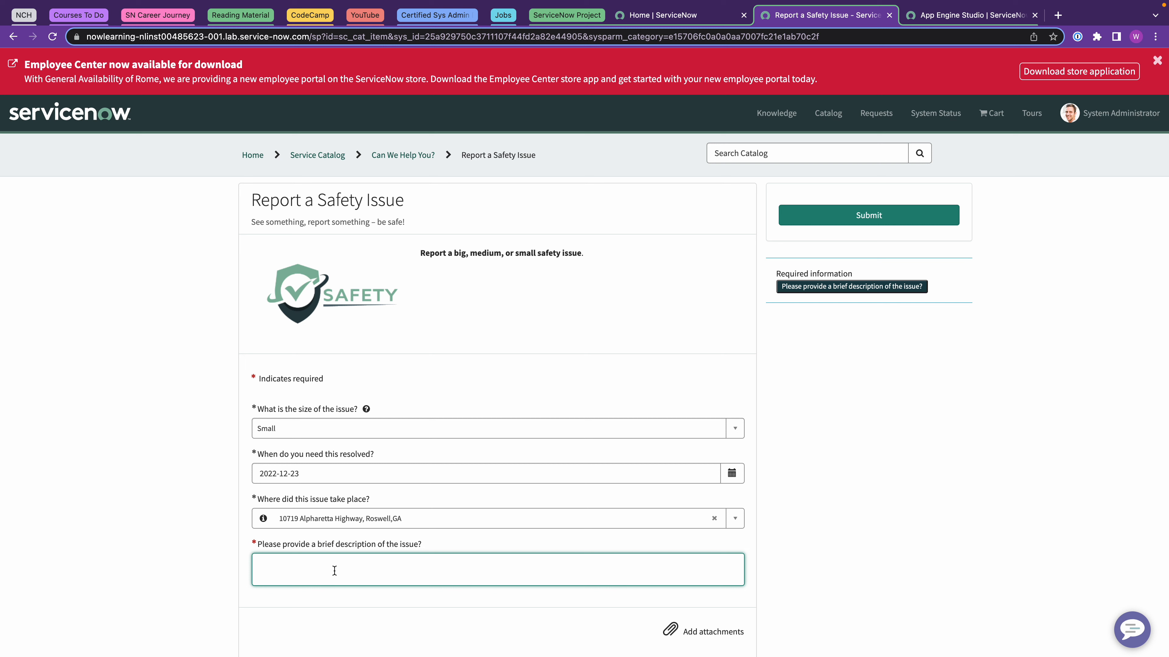
{"action": "type", "text": "Light"}
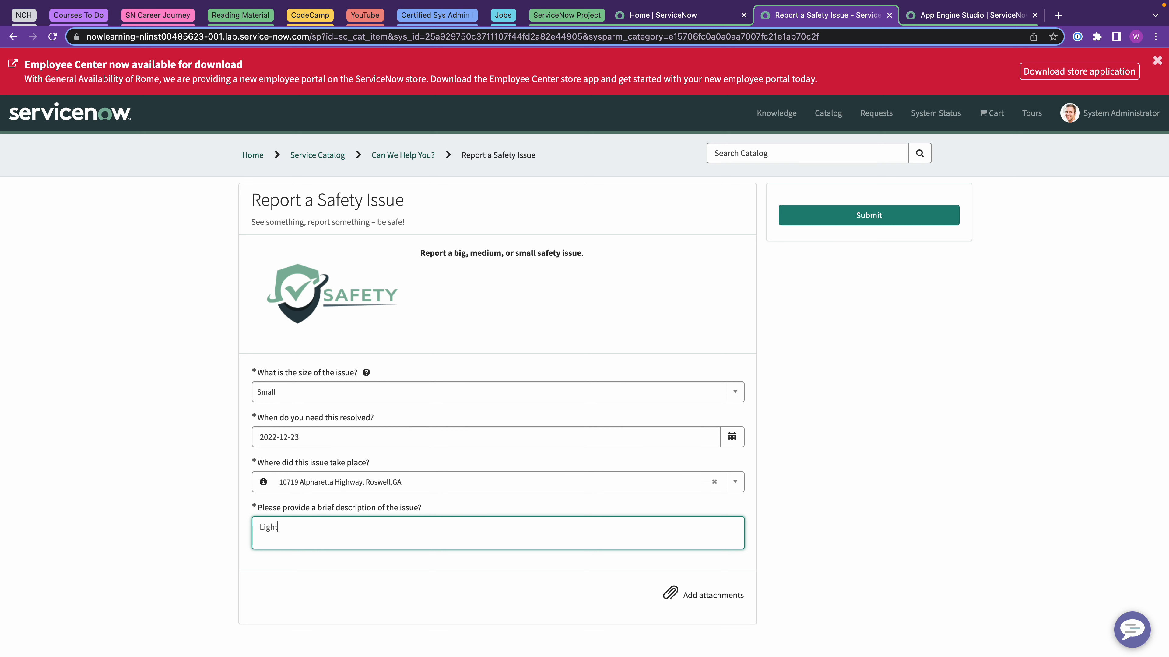
{"action": "type", "text": "s in the sky"}
{"action": "left_click", "coordinate": [868, 215]}
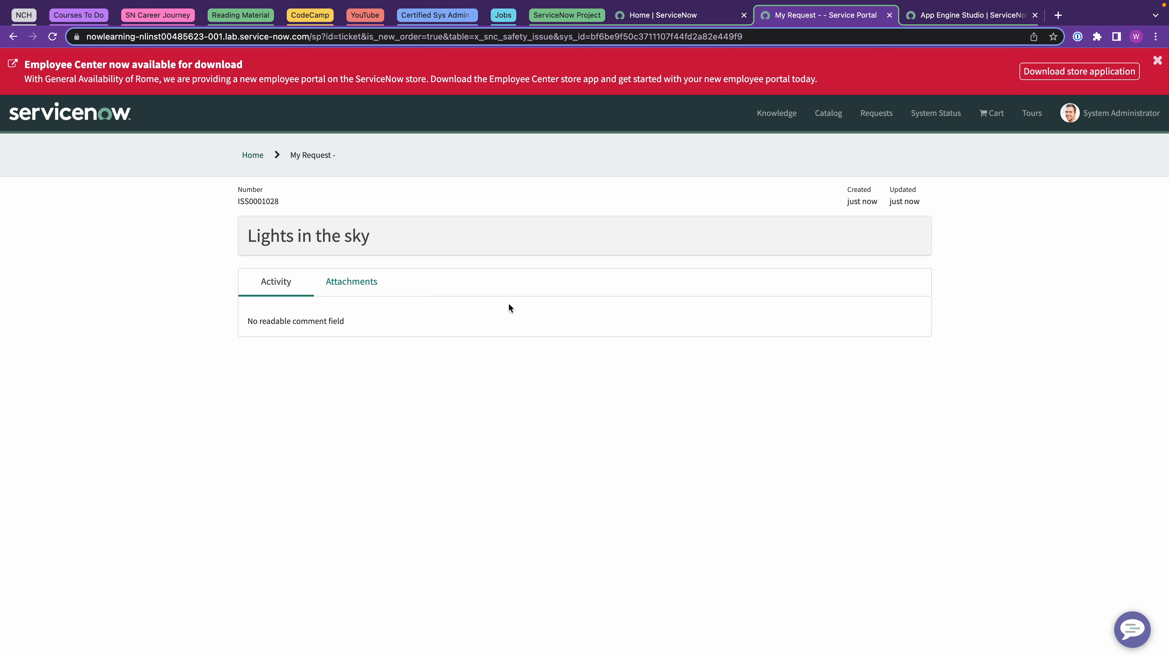
Preview the Issue table from the Safety app and check the last page for new ISS0001028.
{"action": "left_click", "coordinate": [954, 16]}
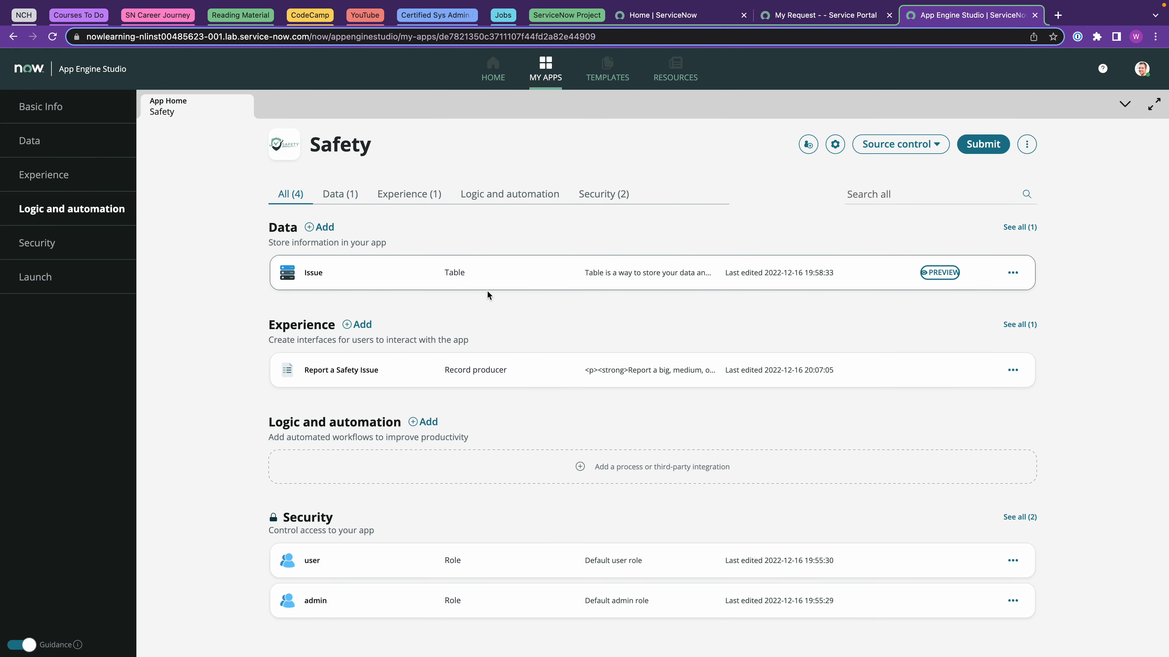
{"action": "left_click", "coordinate": [937, 274]}
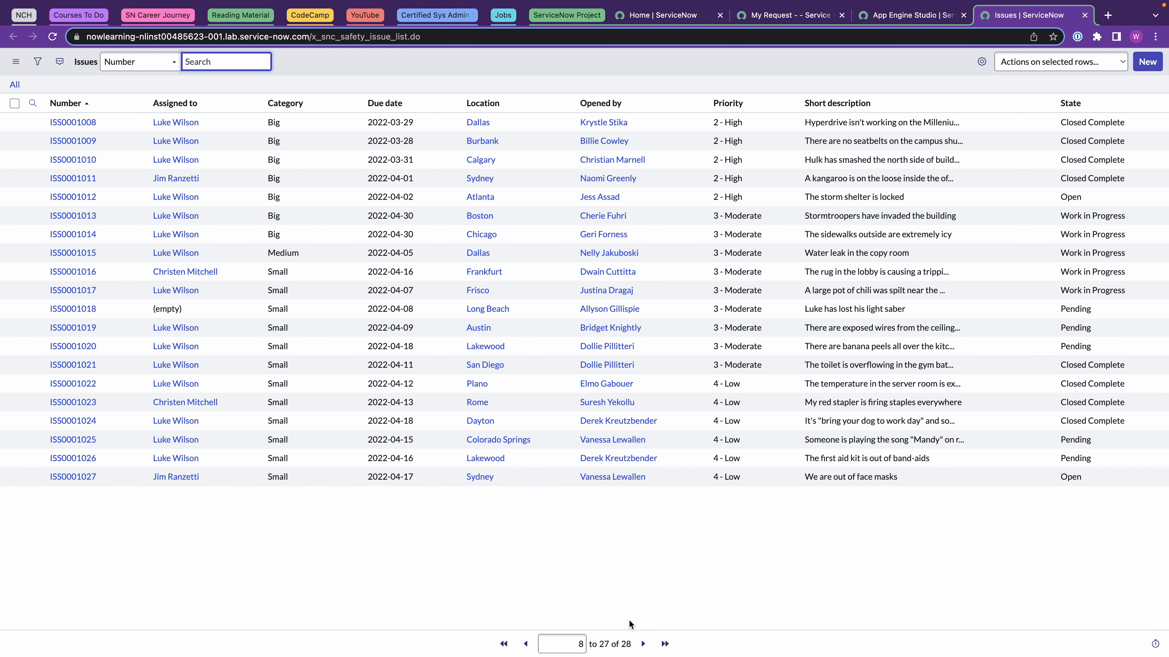
{"action": "left_click", "coordinate": [664, 644]}
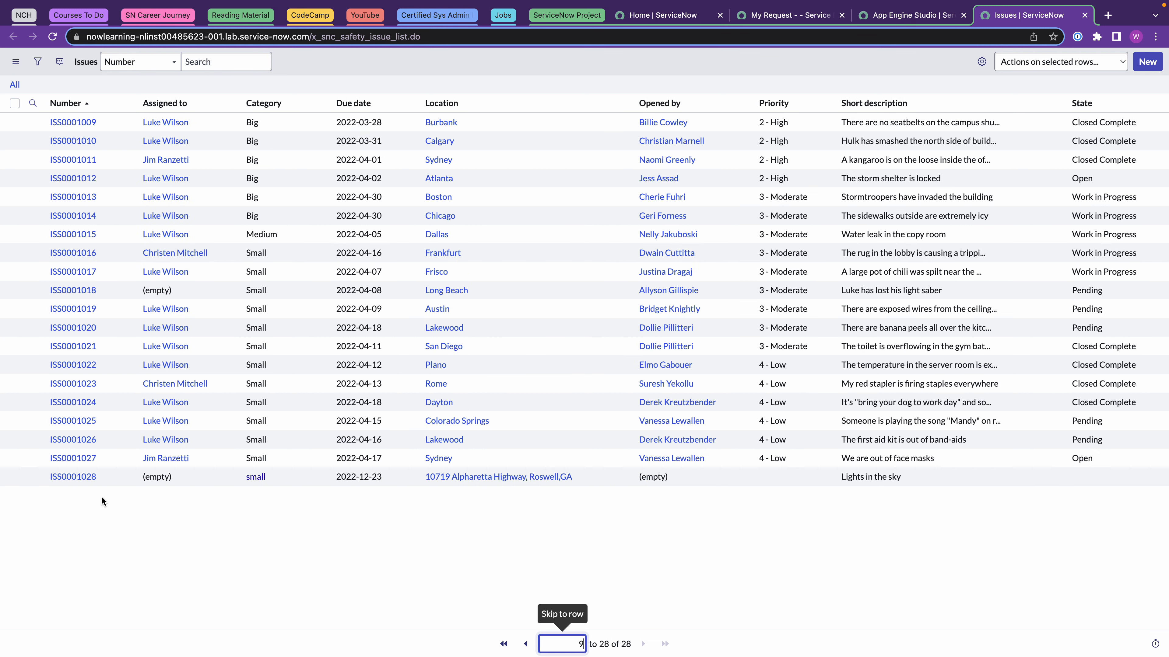